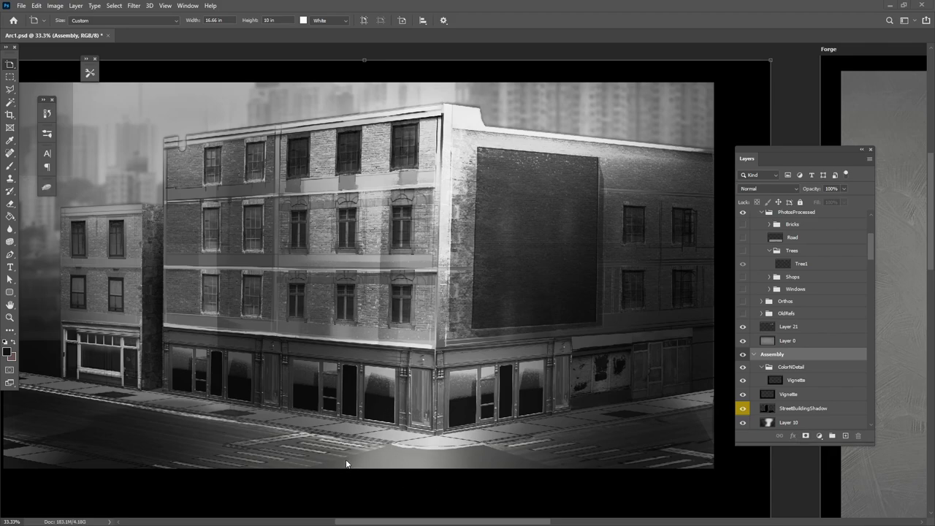
Switch the Road copy layer's blend mode from Overlay to Normal
scroll(798, 368, down, 3)
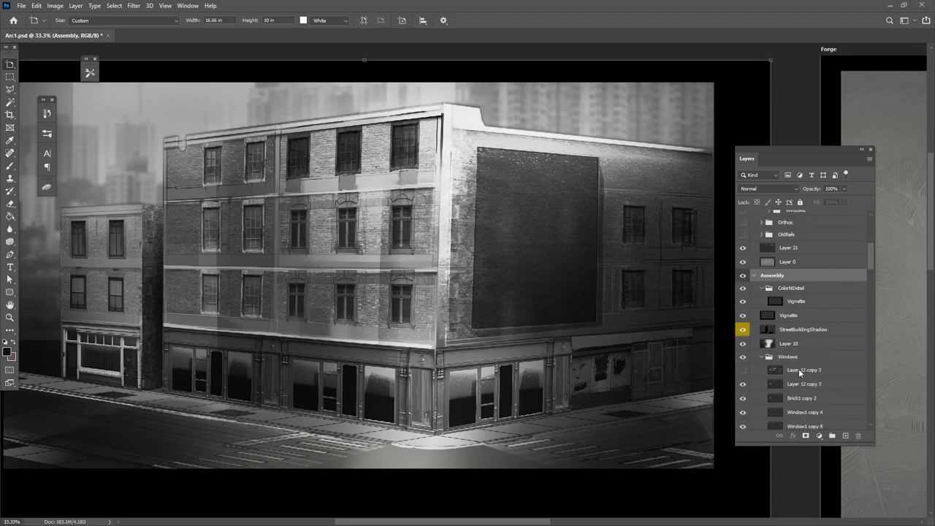
scroll(796, 358, down, 6)
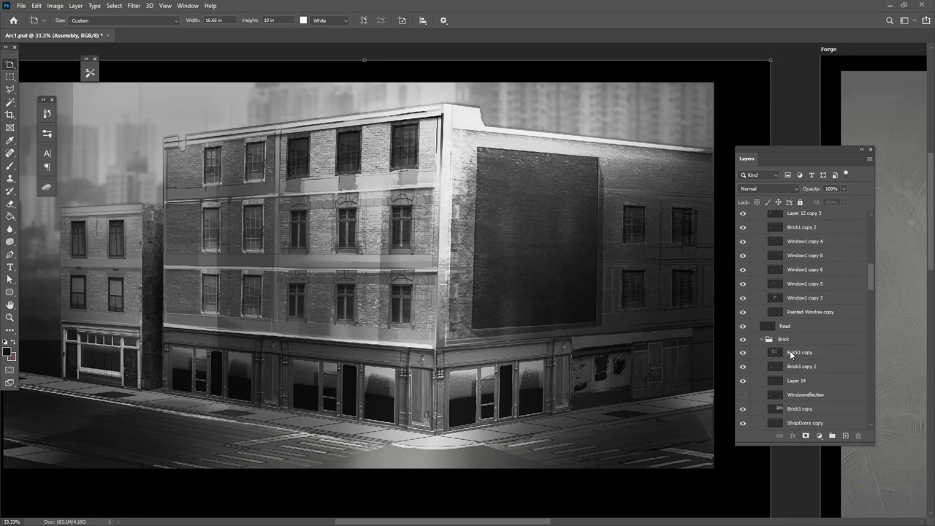
scroll(789, 355, down, 1)
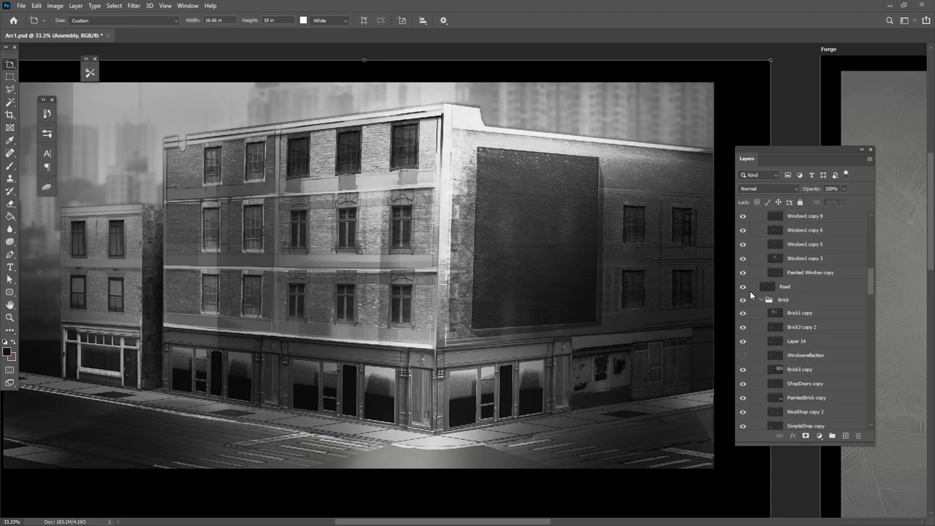
click(741, 285)
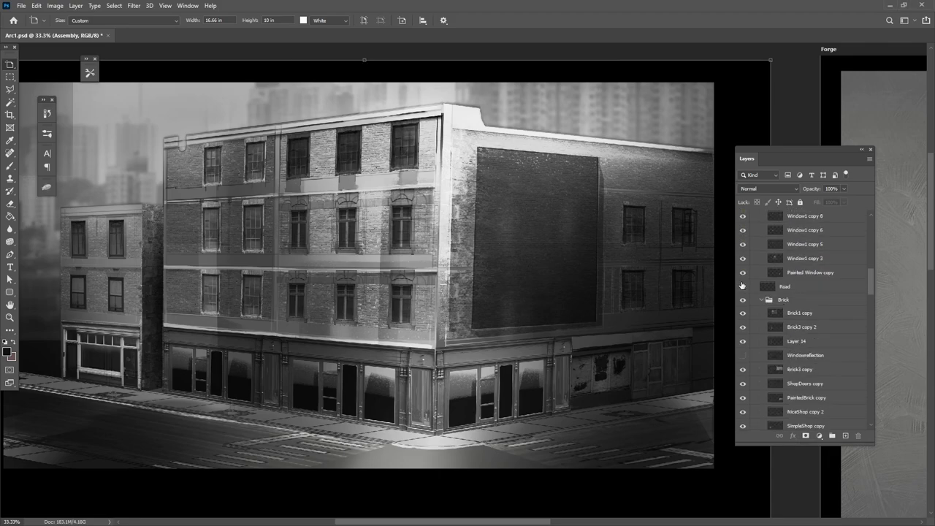
click(741, 286)
scroll(813, 369, down, 4)
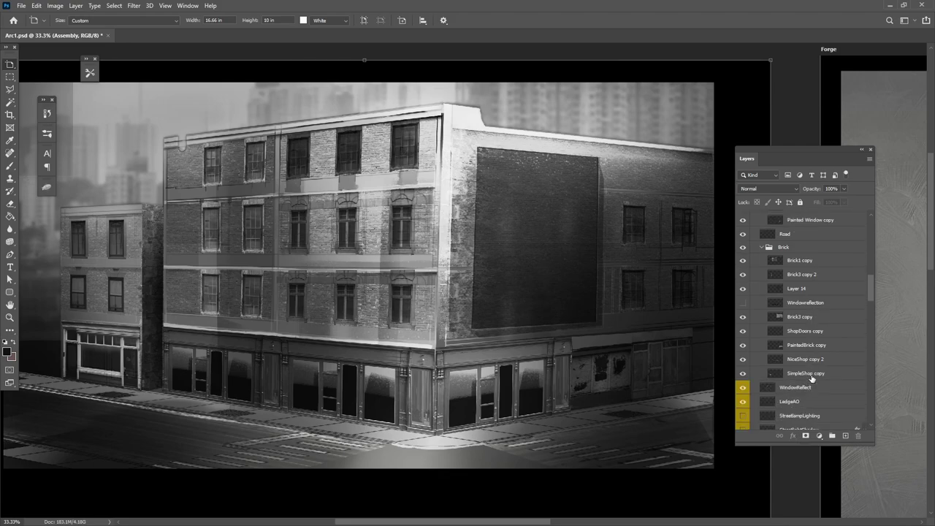
scroll(810, 376, down, 4)
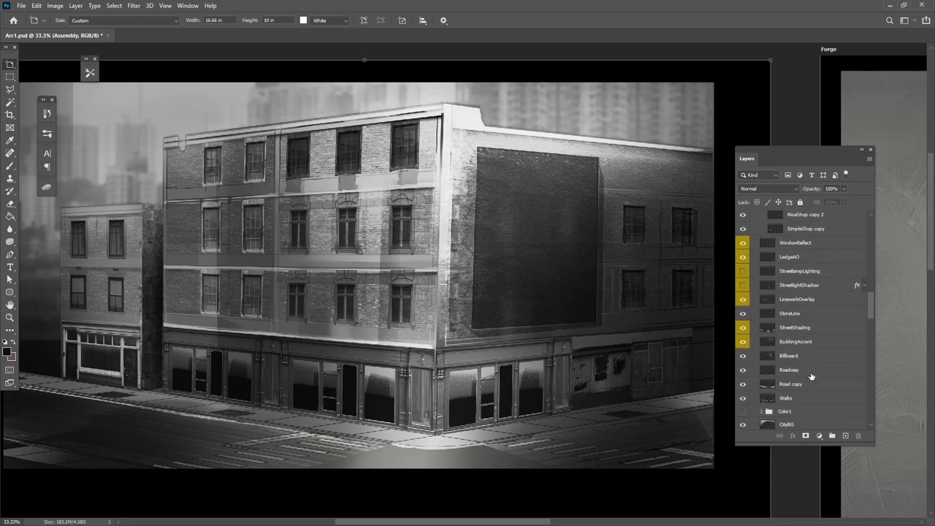
click(796, 384)
key(v)
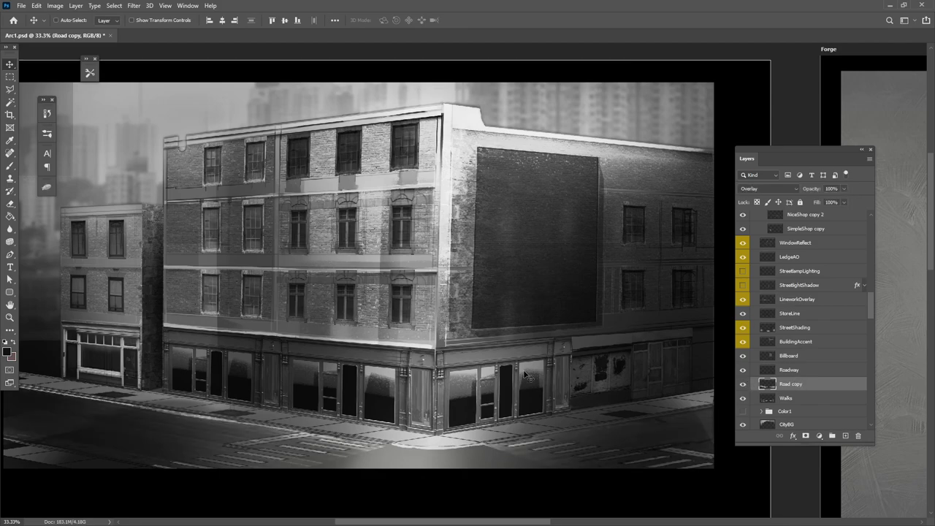
click(772, 187)
click(759, 195)
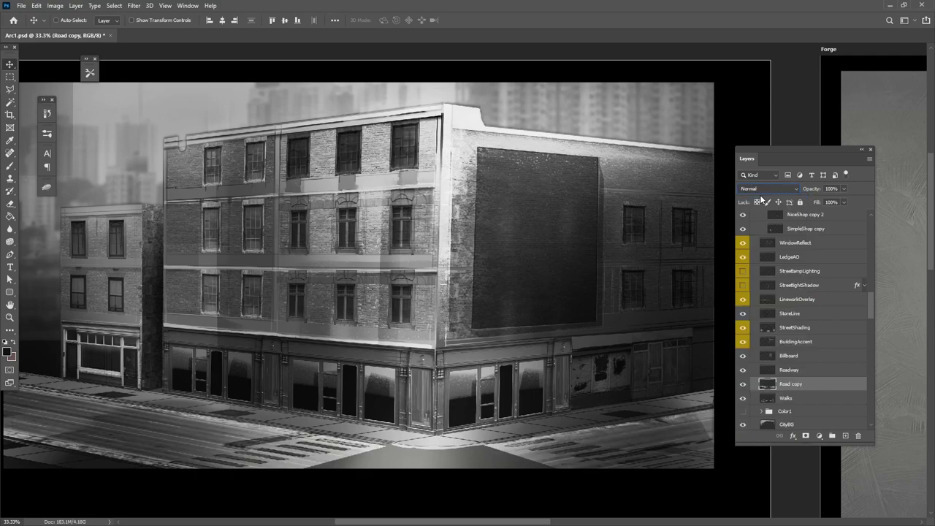
Hide the StreetBuildingShadow and Layer 10 layers
scroll(801, 365, up, 10)
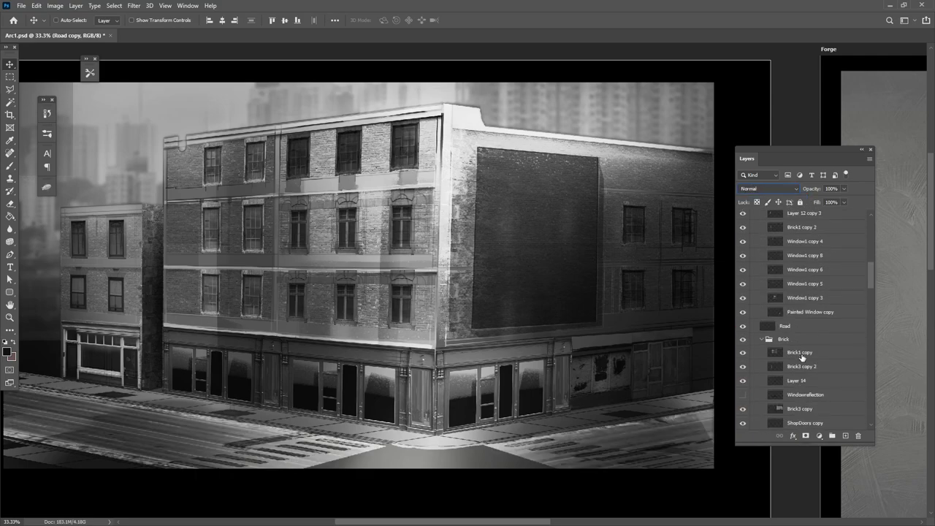
scroll(801, 358, up, 5)
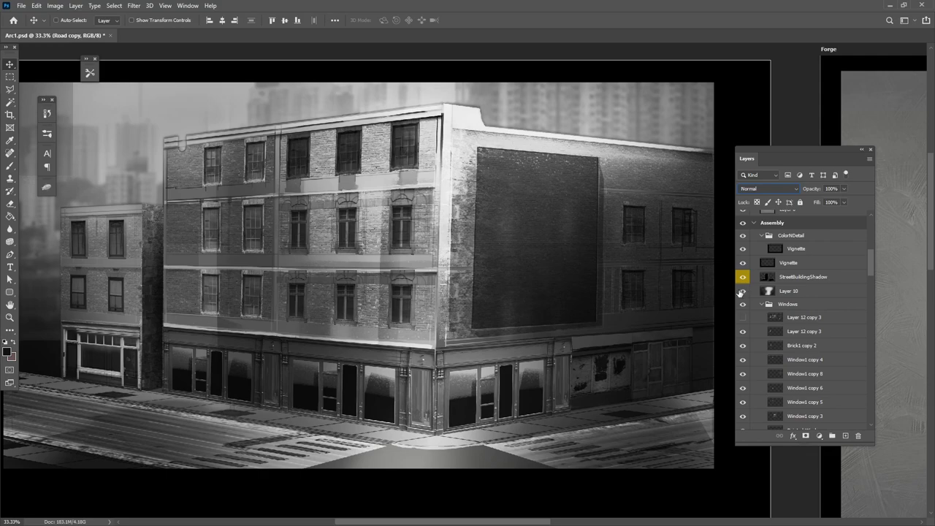
drag(742, 278, 742, 292)
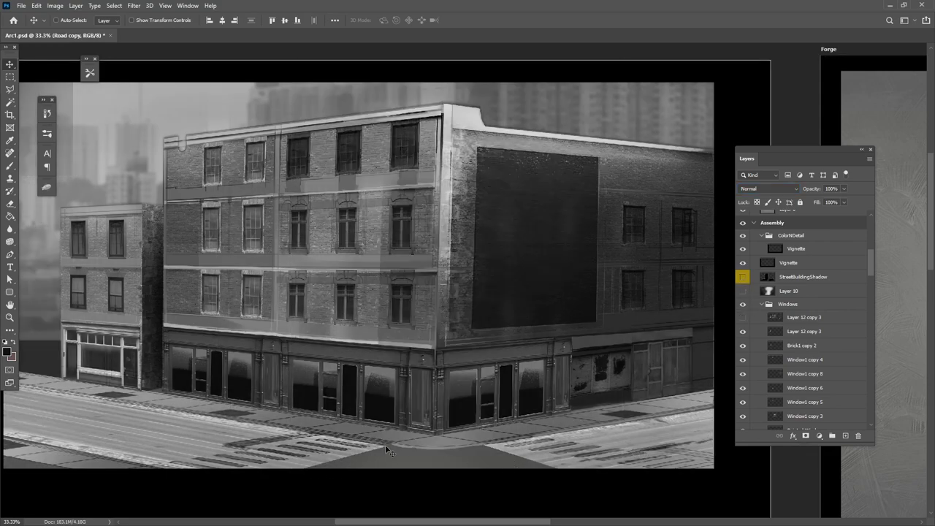
scroll(824, 360, down, 5)
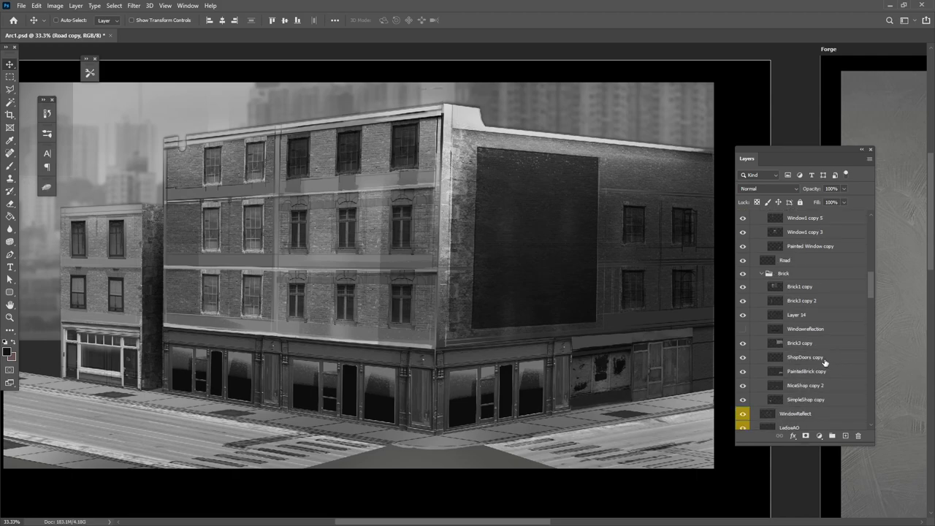
scroll(824, 360, down, 8)
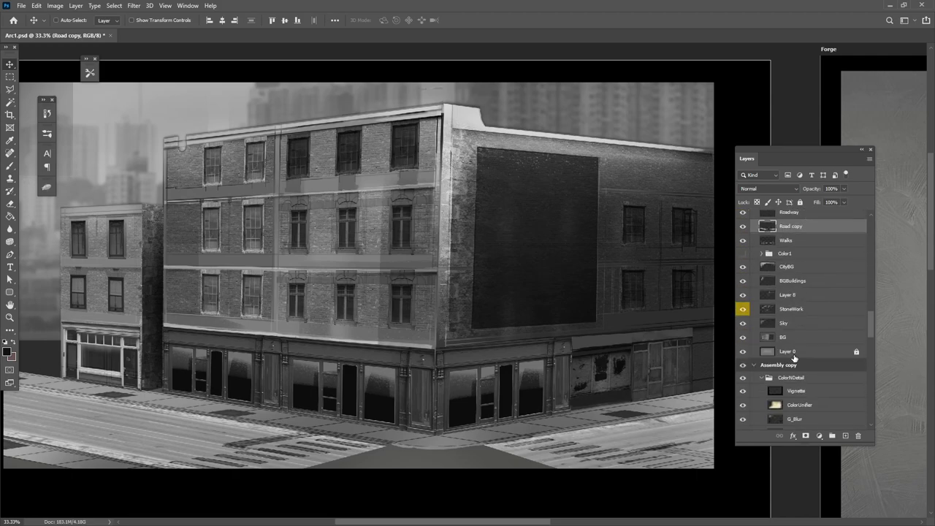
With a 45 px brush, sample road grey and paint a lighter stroke along the curb
click(11, 165)
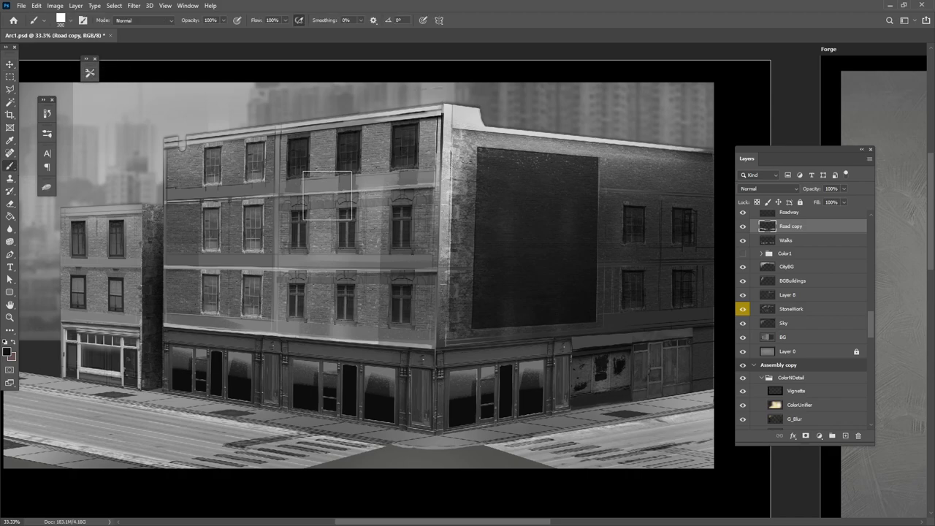
key(bracketleft)
key(bracketleft)
key(bracketleft)
key(bracketleft)
key(bracketleft)
key(bracketleft)
key(bracketleft)
key(bracketleft)
key(bracketleft)
key(bracketleft)
alt+click(359, 446)
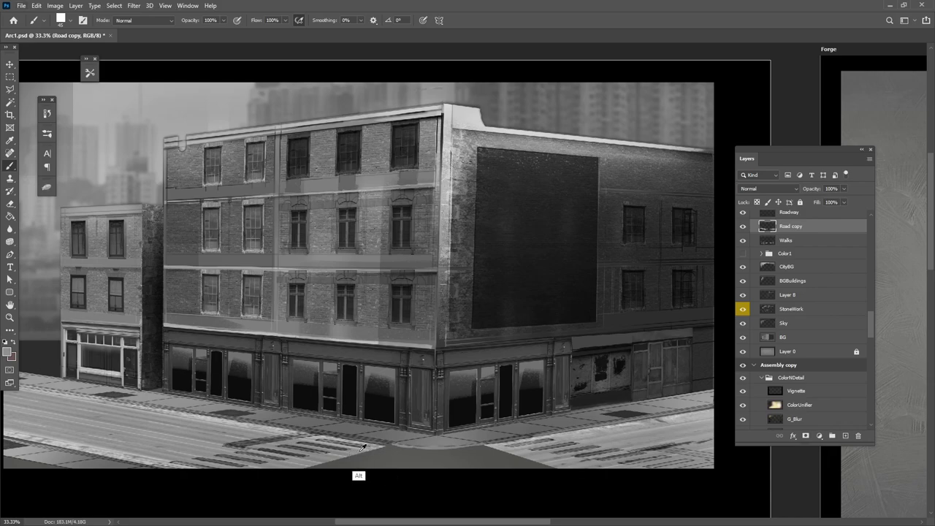
mouse_move(384, 452)
mouse_down()
mouse_move(484, 449)
mouse_move(371, 450)
mouse_up()
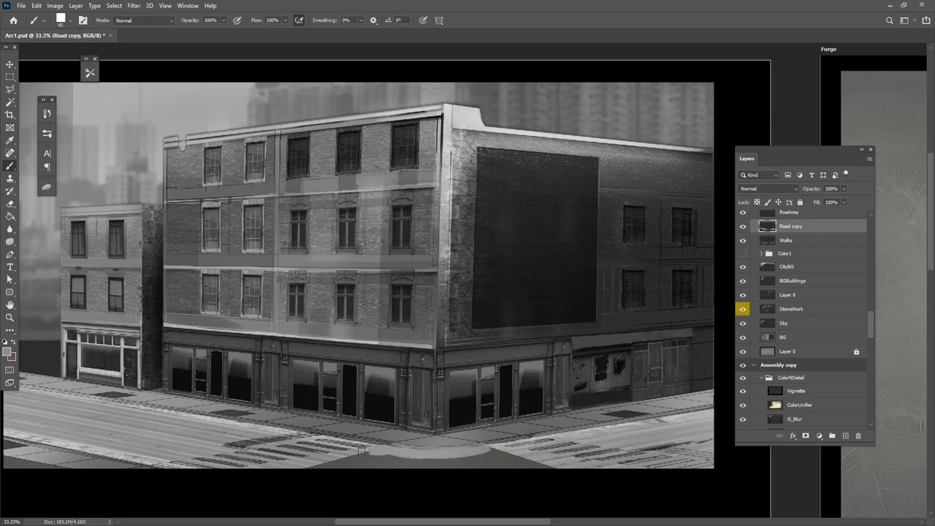
Sample curb greys and extend the lighter strokes along the curb, including left of centre
key(alt)
alt+click(359, 451)
mouse_move(349, 457)
mouse_down()
mouse_move(493, 453)
mouse_move(339, 458)
mouse_move(530, 452)
mouse_move(475, 450)
mouse_move(504, 462)
mouse_up()
key(alt)
alt+click(356, 456)
drag(315, 464, 377, 463)
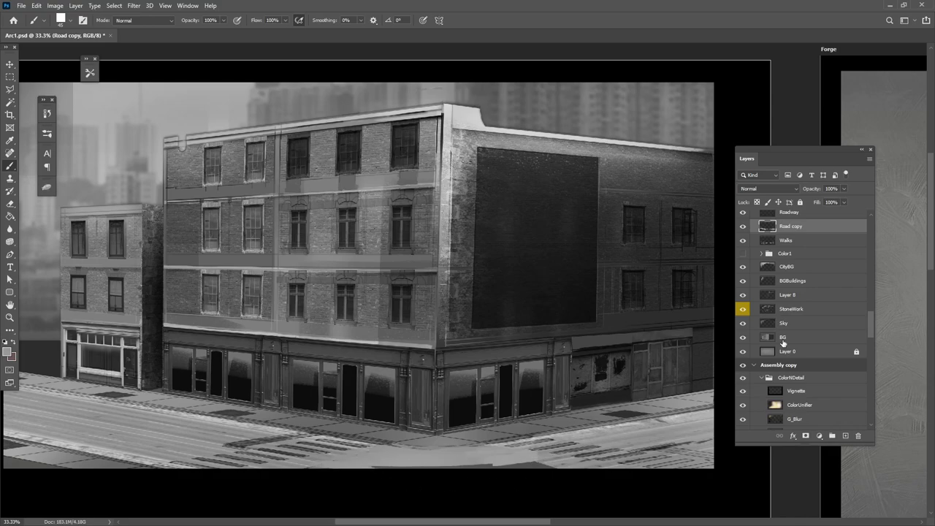
click(758, 189)
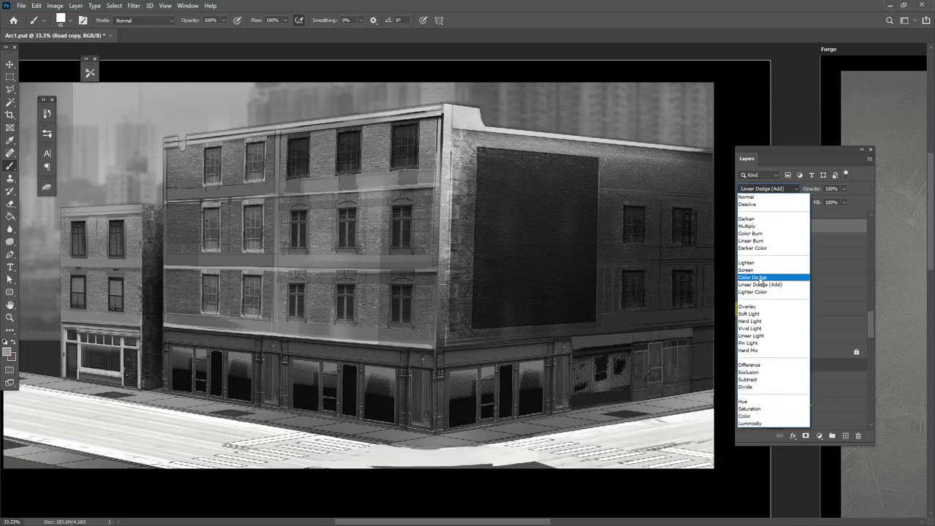
click(748, 306)
key(alt)
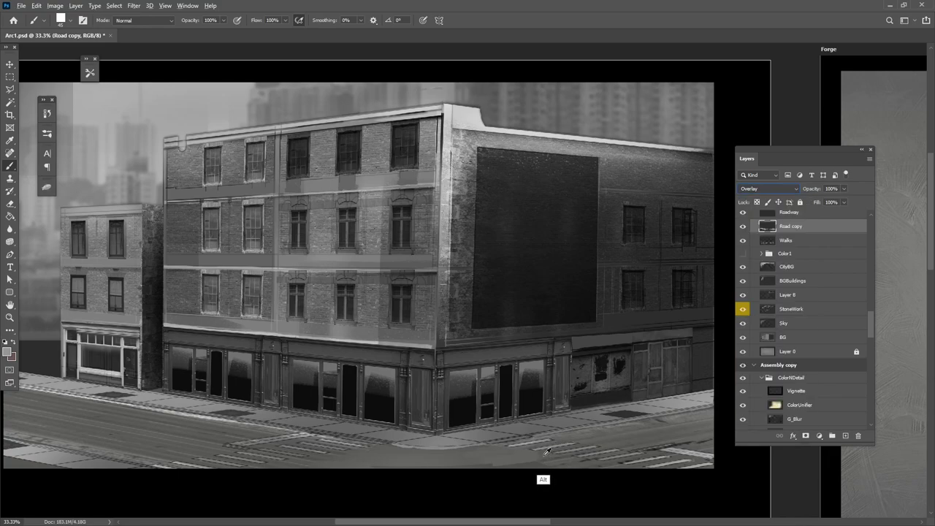
alt+click(546, 452)
mouse_move(542, 458)
mouse_down()
mouse_move(480, 467)
mouse_move(555, 463)
mouse_up()
key(ctrl+alt+z)
key(ctrl+alt+z)
key(ctrl+alt+z)
click(762, 188)
click(762, 203)
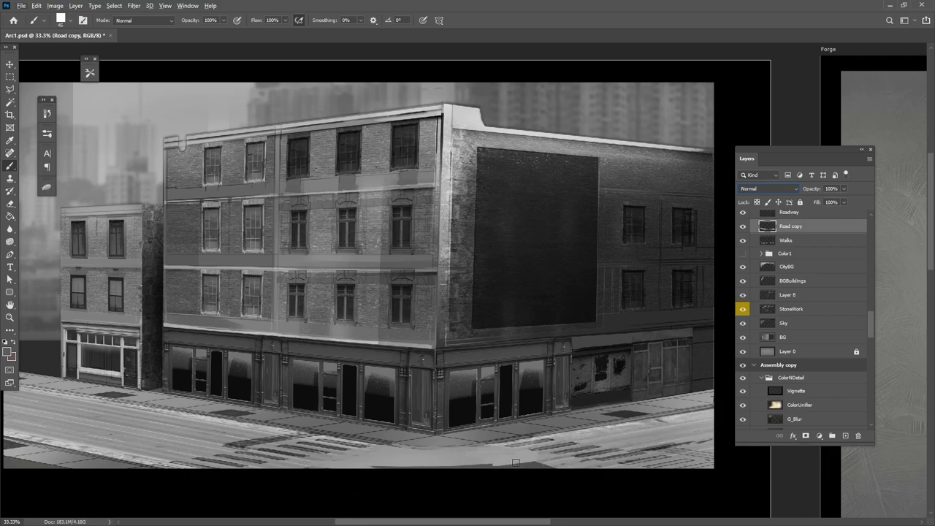
Sample light road tones and brighten the dark strip along the road's bottom edge
key(alt)
alt+click(495, 452)
drag(460, 464, 517, 465)
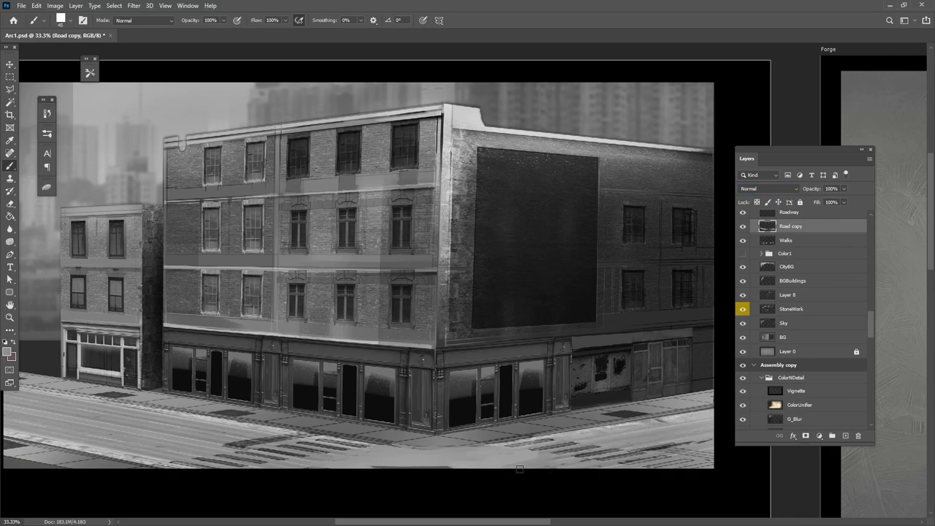
drag(375, 466, 471, 470)
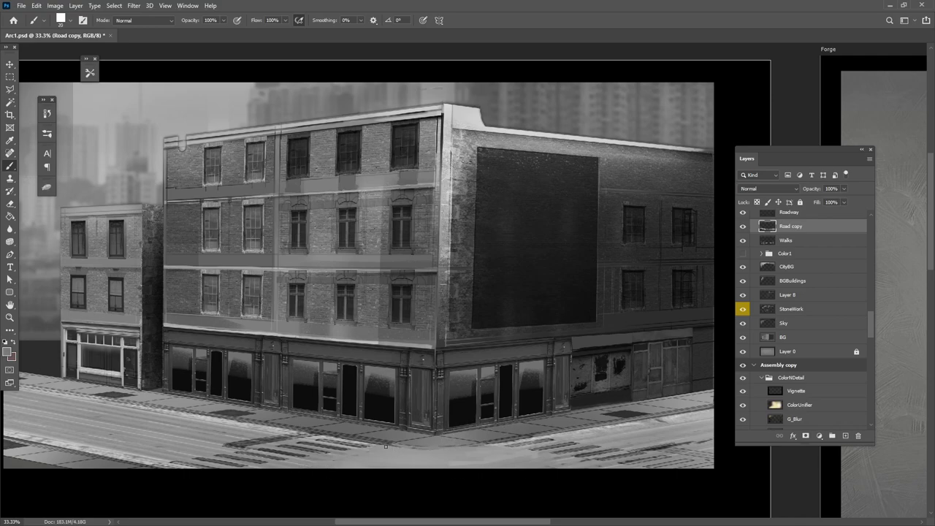
key(bracketleft)
key(bracketleft)
key(bracketleft)
key(bracketleft)
alt+click(295, 427)
key(bracketright)
mouse_move(368, 443)
mouse_down()
mouse_move(458, 450)
mouse_move(499, 442)
mouse_up()
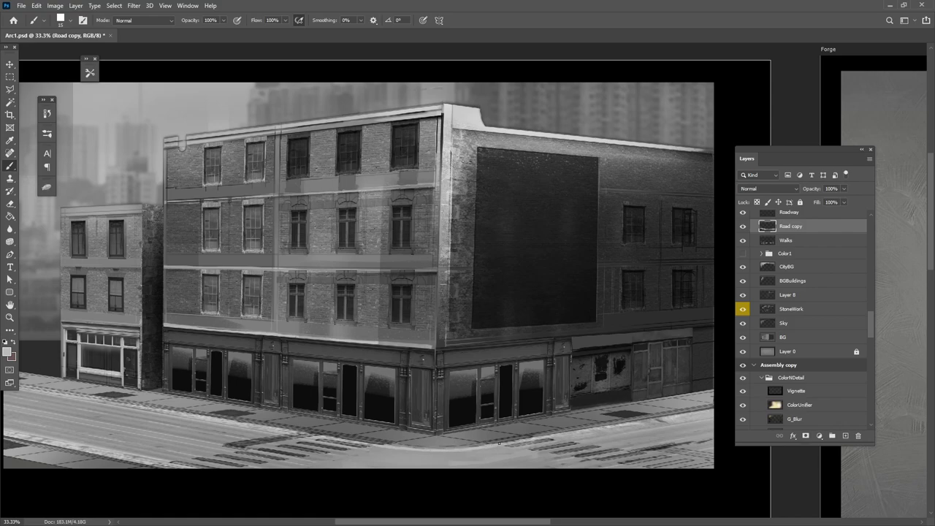
Sample a darker road colour and paint dark texture strokes across the road with a 25 px brush
alt+click(655, 447)
key(bracketright)
key(bracketright)
key(bracketright)
key(bracketright)
key(bracketright)
key(bracketleft)
key(bracketleft)
key(bracketleft)
mouse_move(511, 453)
mouse_down()
mouse_move(537, 444)
mouse_move(501, 452)
mouse_move(598, 436)
mouse_move(487, 456)
mouse_move(552, 455)
mouse_move(469, 460)
mouse_move(581, 444)
mouse_up()
mouse_move(297, 454)
mouse_down()
mouse_move(524, 455)
mouse_move(501, 469)
mouse_up()
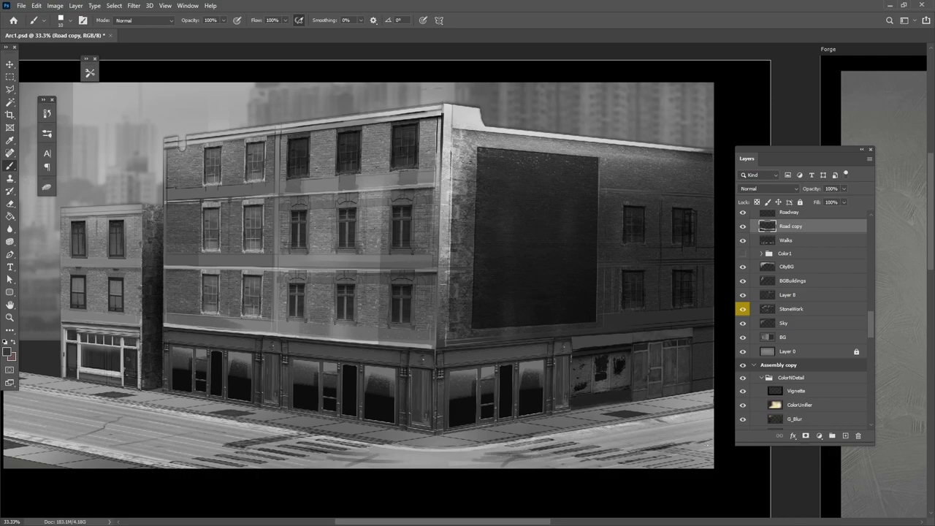
scroll(563, 427, right, 2)
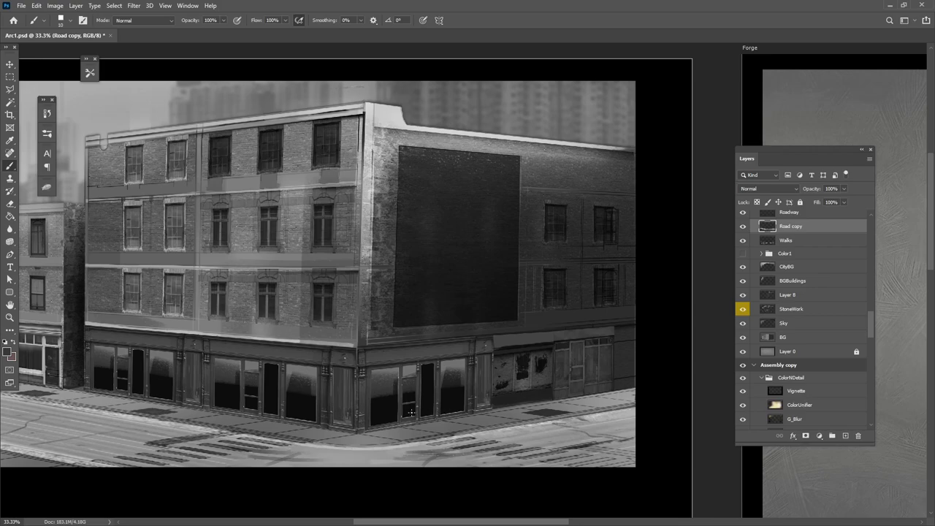
Pan to show more of the left building, switch to the Polygonal Lasso, and scroll the Layers panel up
drag(404, 413, 510, 400)
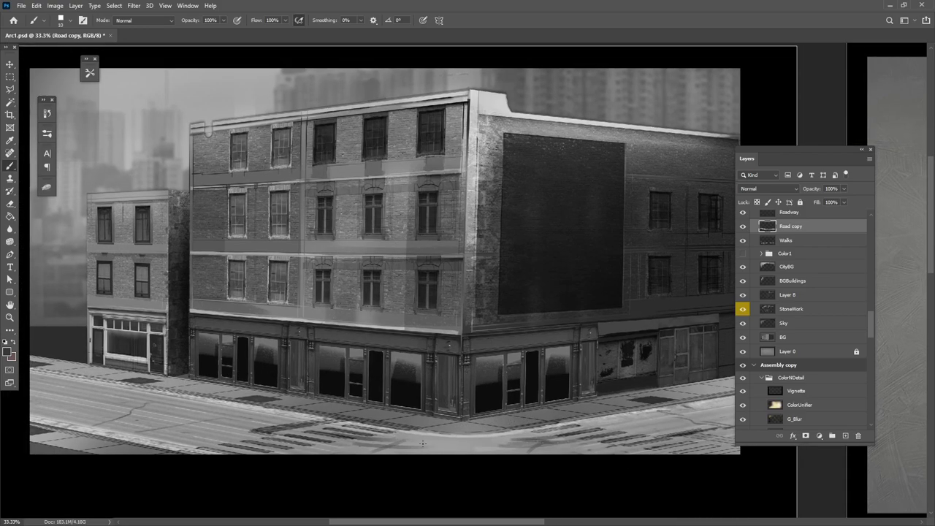
key(l)
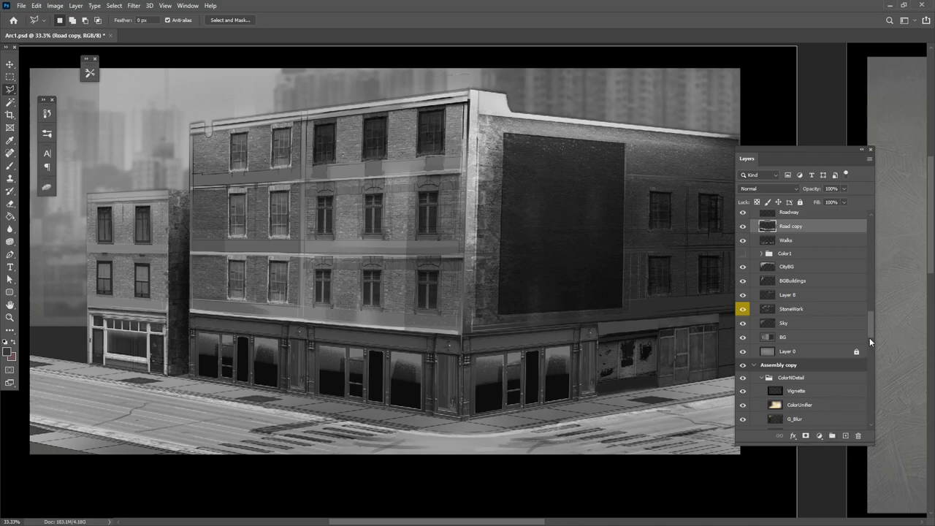
drag(869, 337, 870, 282)
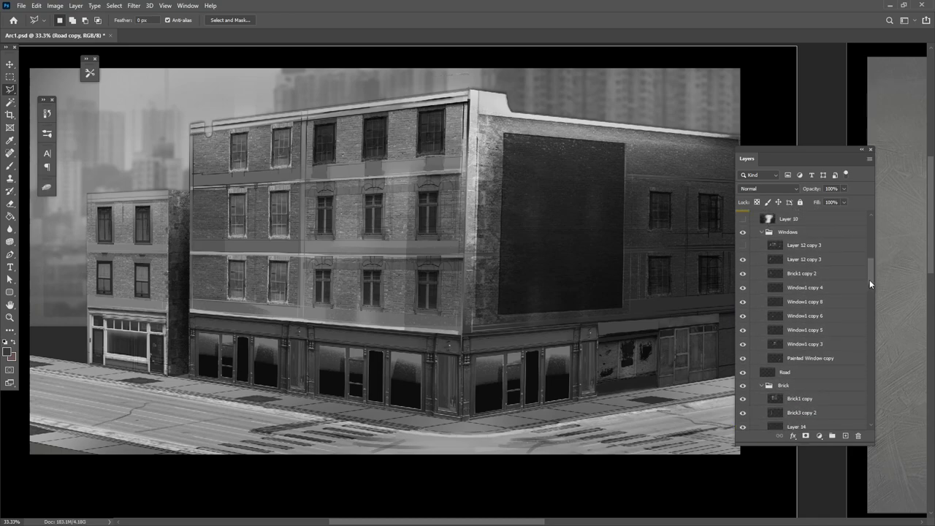
drag(869, 279, 869, 273)
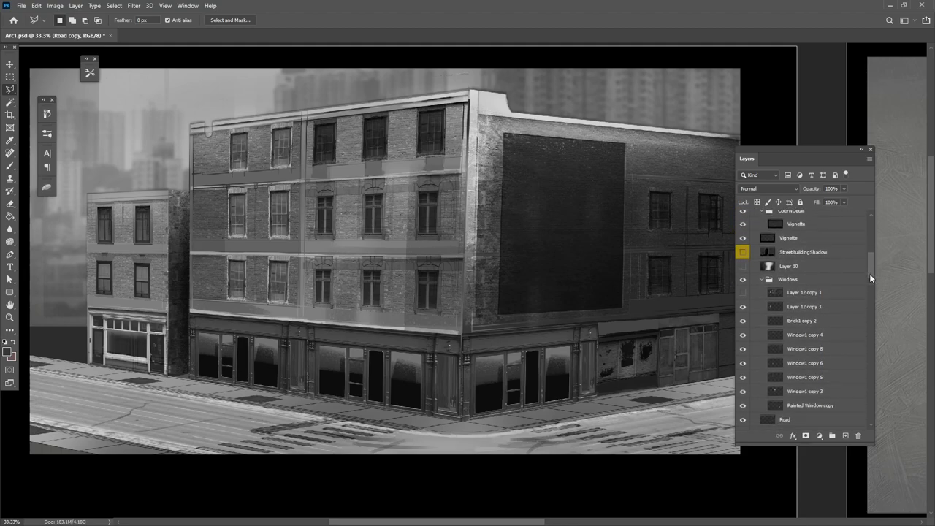
Add a new layer above Layer 12 copy 3 and outline the first storefront window pane
click(804, 292)
click(845, 435)
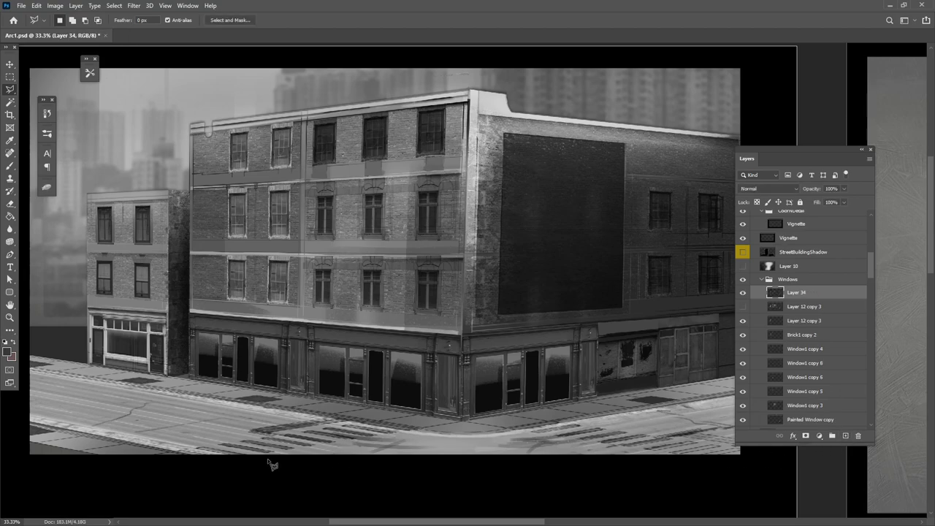
click(199, 334)
click(199, 377)
click(218, 382)
click(218, 335)
click(202, 336)
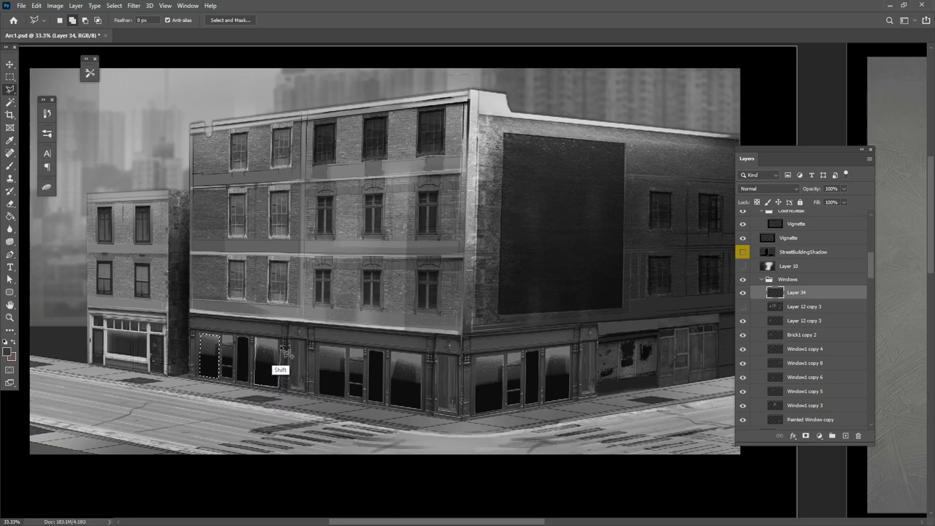
Add three more storefront window panes to the selection
click(278, 340)
click(254, 337)
click(254, 385)
double_click(278, 386)
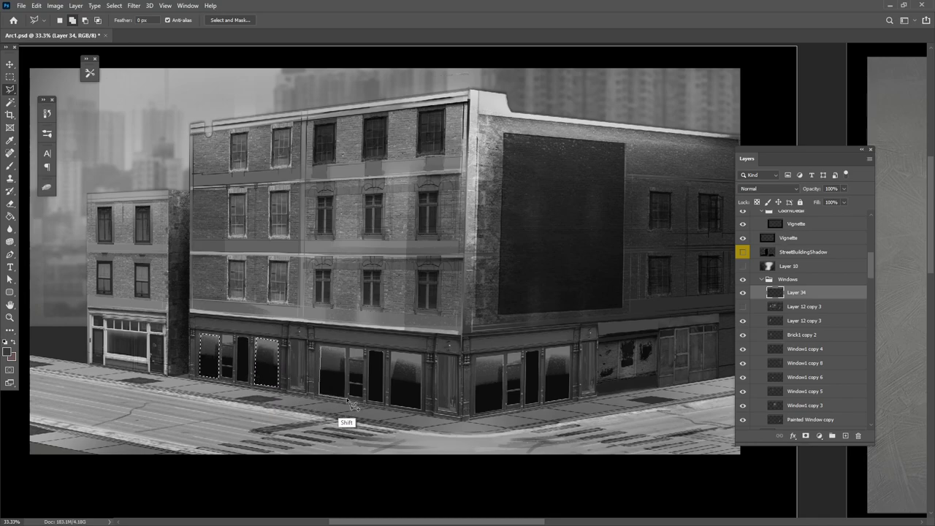
click(320, 346)
click(345, 348)
click(344, 398)
double_click(319, 398)
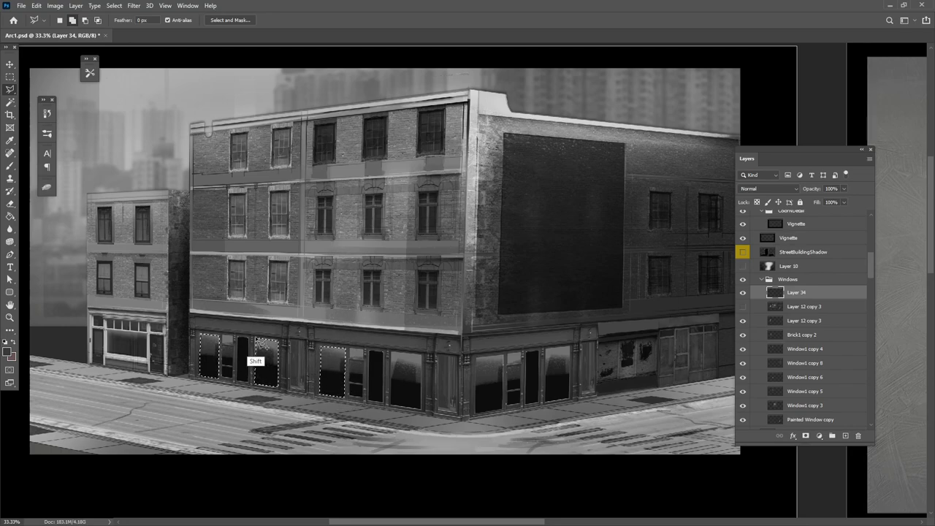
click(283, 345)
click(260, 385)
double_click(257, 339)
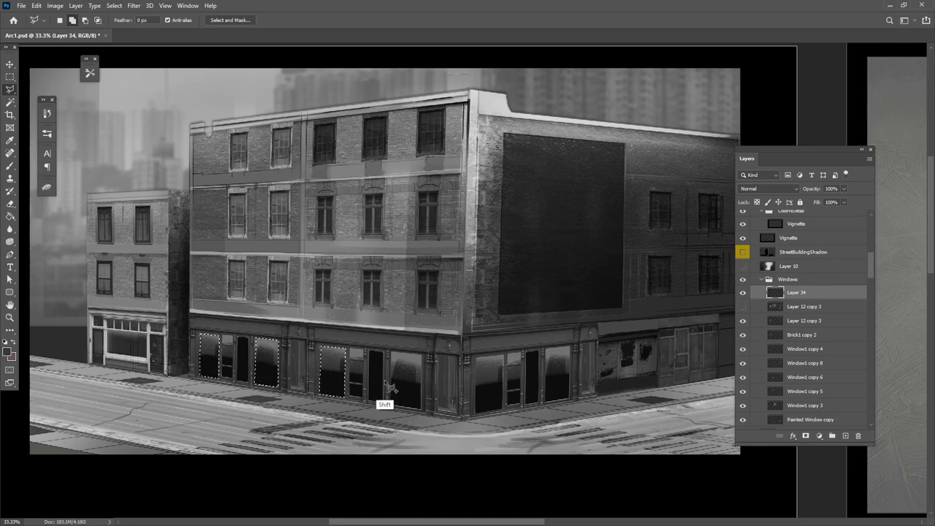
Add the window panes on either side of the building corner to the selection
click(393, 408)
click(422, 410)
click(422, 353)
double_click(393, 352)
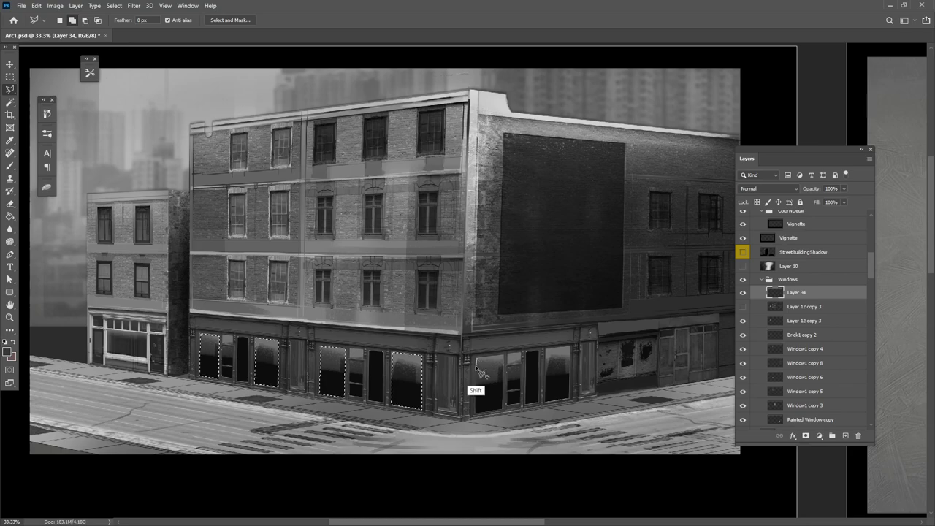
click(504, 410)
click(503, 354)
double_click(477, 354)
click(546, 355)
click(549, 404)
click(570, 401)
click(572, 349)
click(547, 355)
Add the narrow pane and the next pane to the storefront selection
click(507, 354)
click(509, 409)
click(522, 408)
click(522, 354)
click(506, 354)
click(353, 354)
click(351, 404)
click(364, 402)
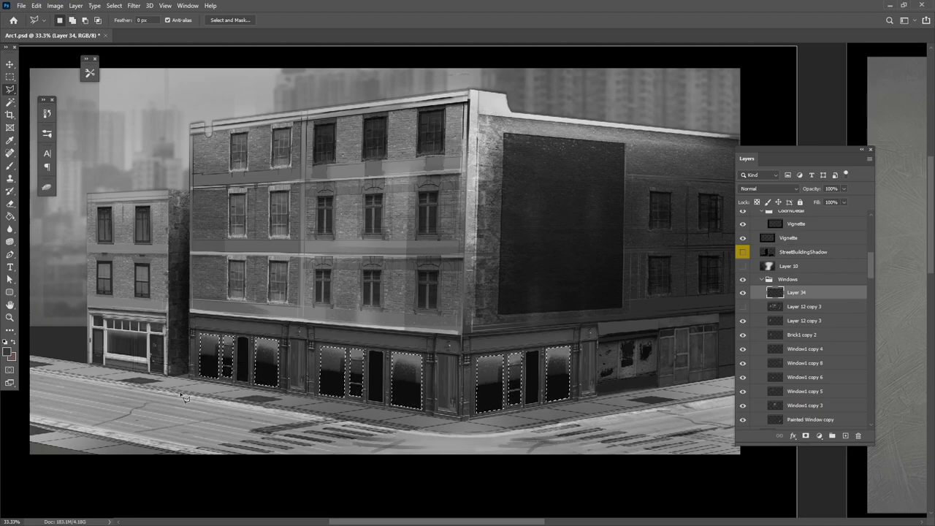
Paint black into the selected windows on Layer 34 and lower its opacity to 49%
click(10, 167)
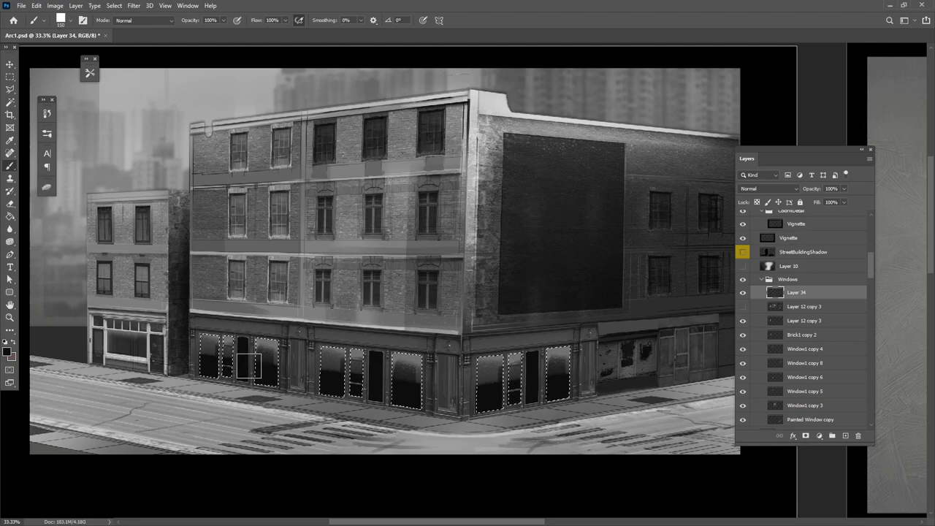
drag(494, 382, 468, 376)
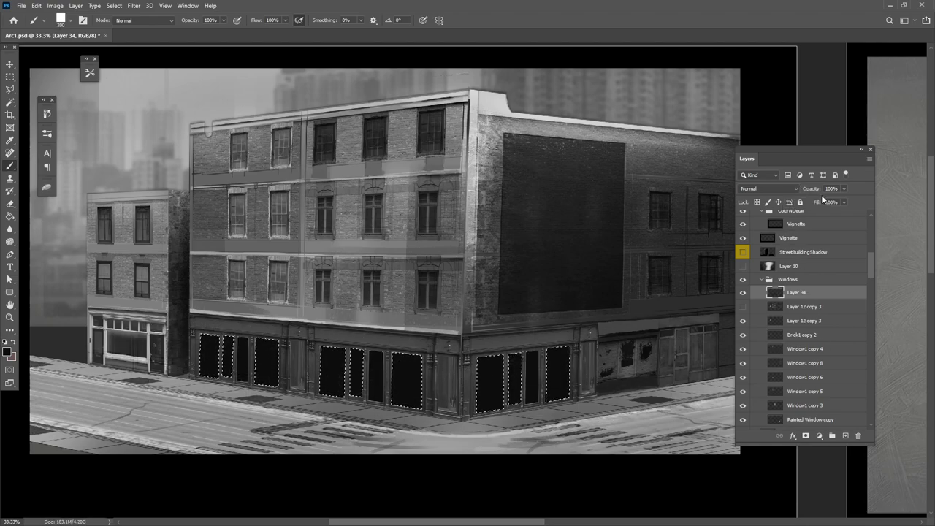
drag(812, 189, 794, 191)
click(9, 203)
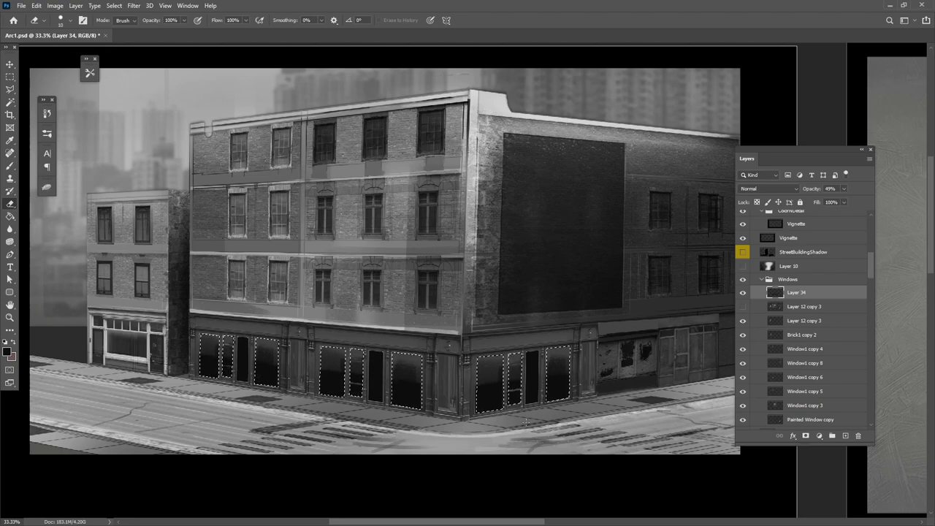
Reload the storefront window selection and set Layer 34 back to 100% opacity
key(ctrl+d)
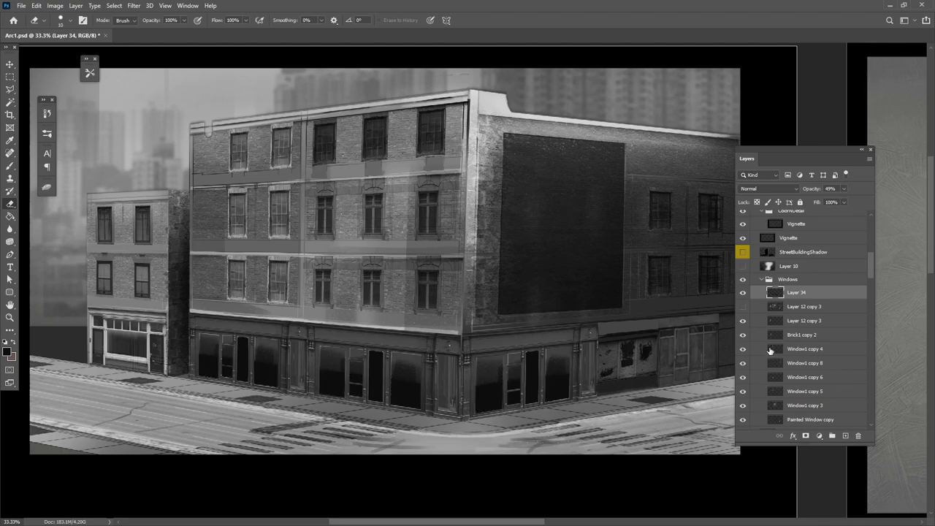
ctrl+click(775, 321)
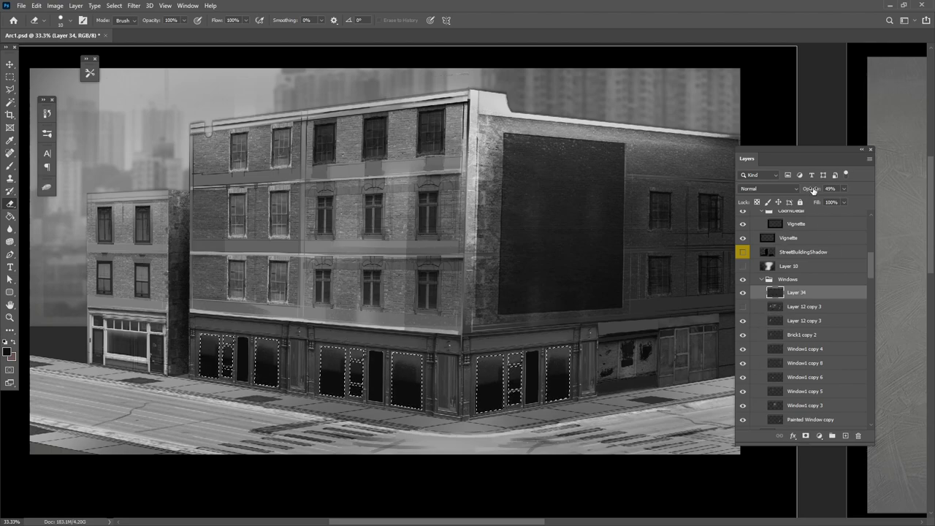
drag(812, 192, 847, 191)
Sample greys and brush lighter tones into the lower window areas, then deselect
key(b)
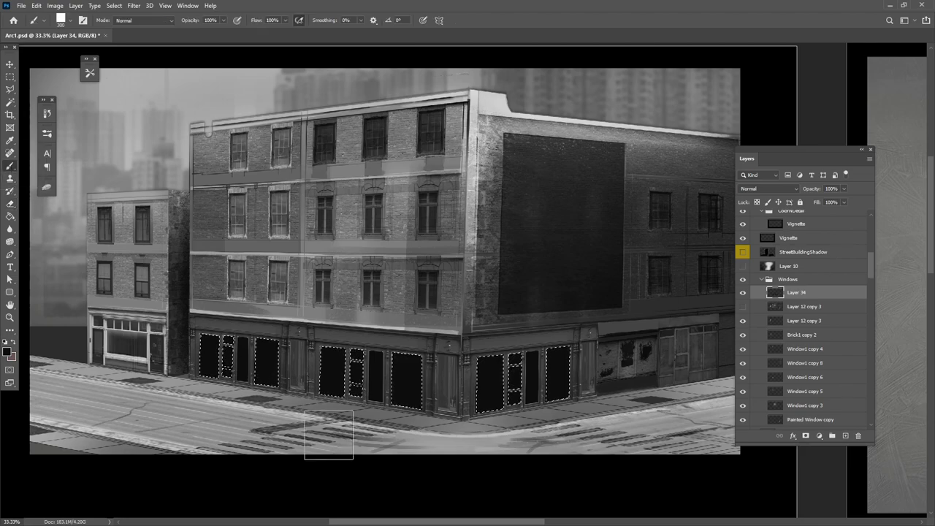
alt+click(298, 397)
drag(265, 361, 332, 374)
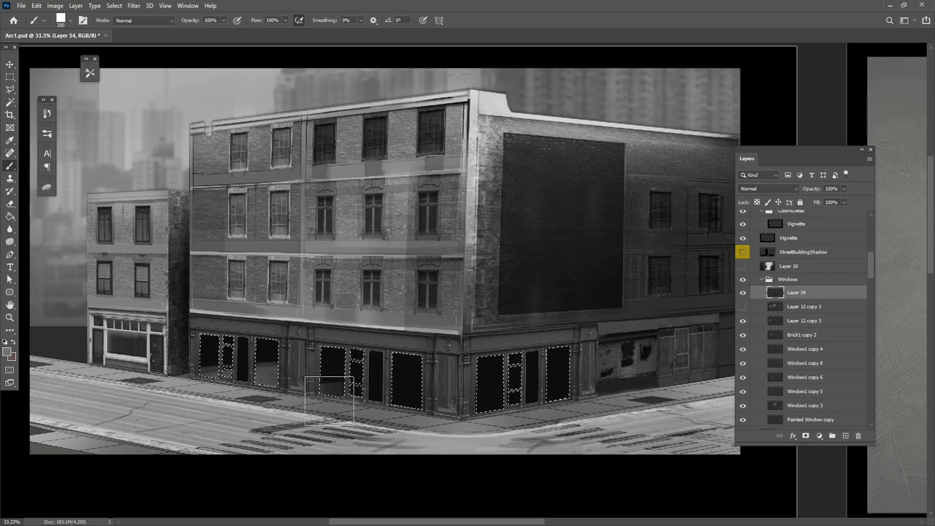
click(333, 393)
alt+click(264, 352)
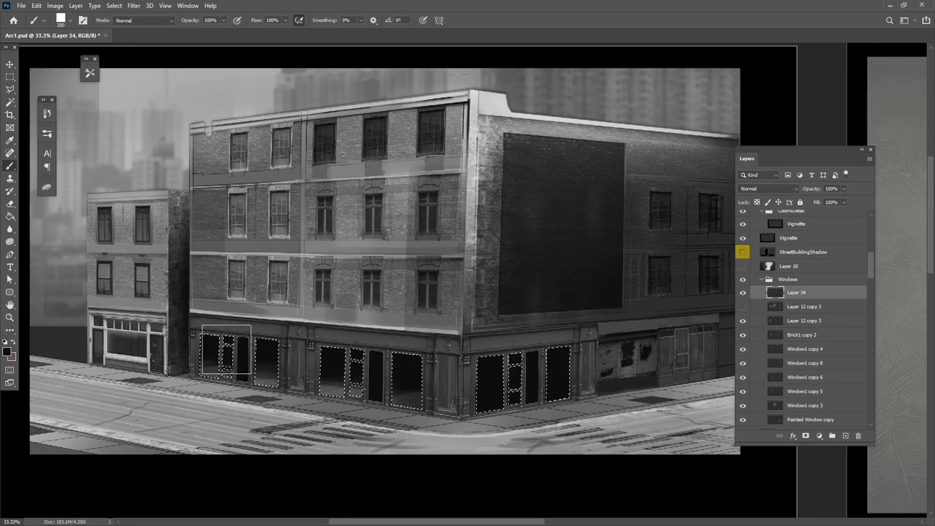
alt+click(333, 412)
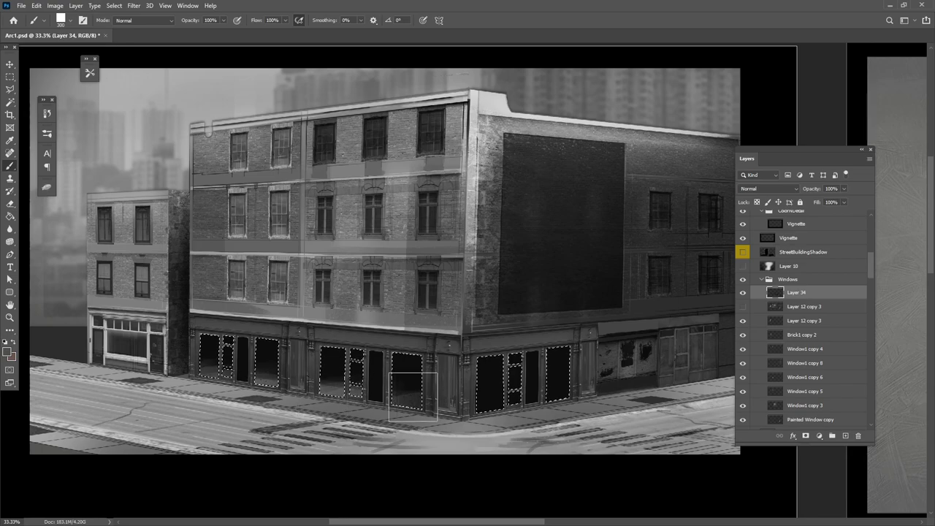
scroll(409, 415, right, 3)
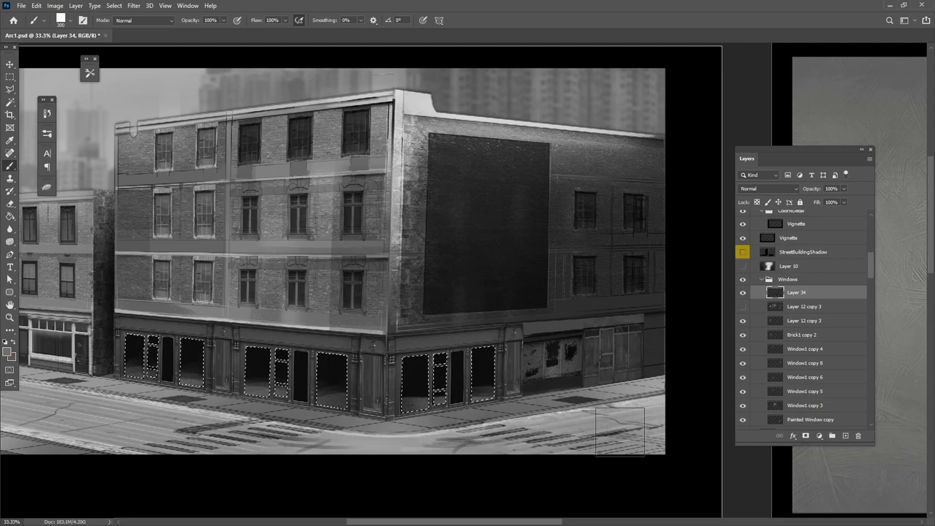
key(ctrl+d)
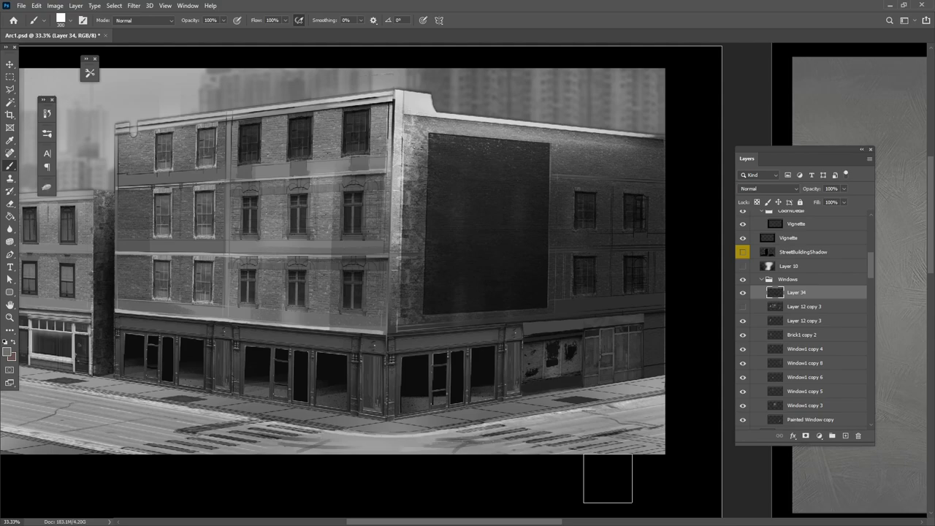
click(10, 64)
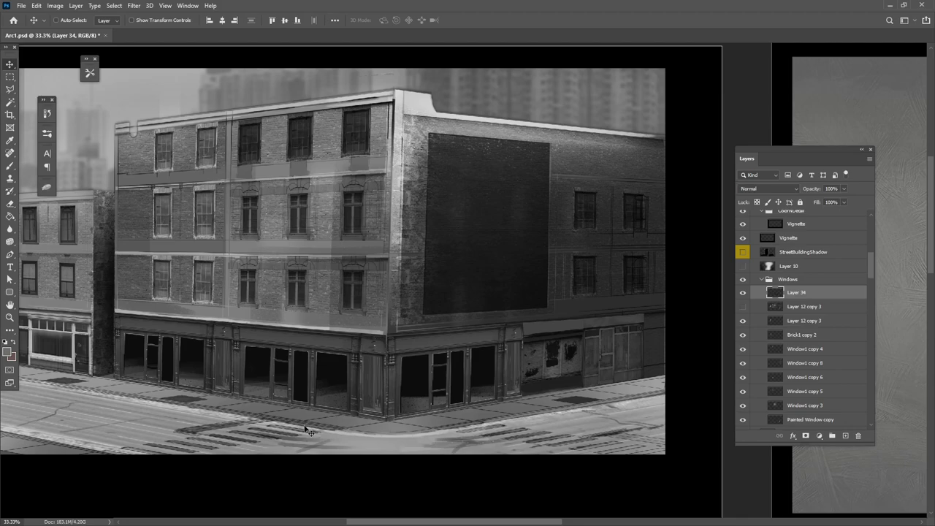
drag(236, 411, 304, 419)
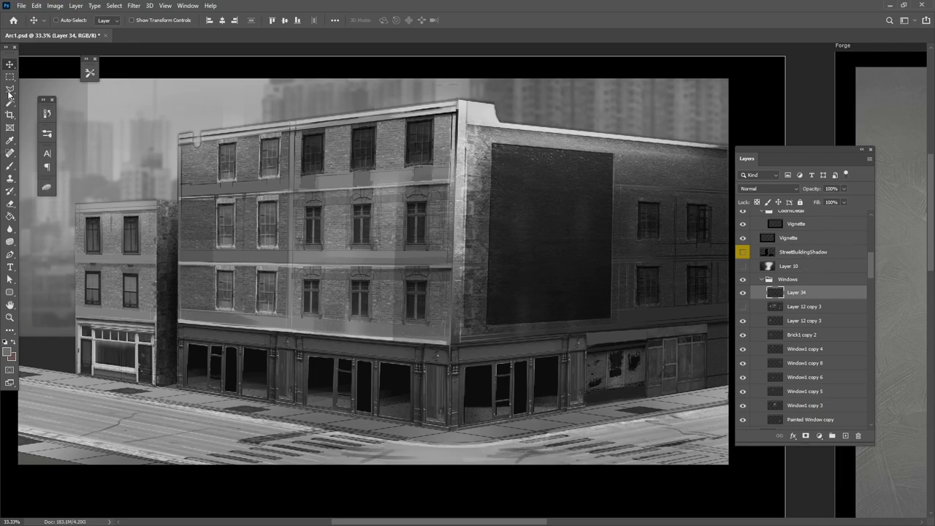
Create a new group above StreetBuildingShadow and name it 'Value'
scroll(807, 255, up, 2)
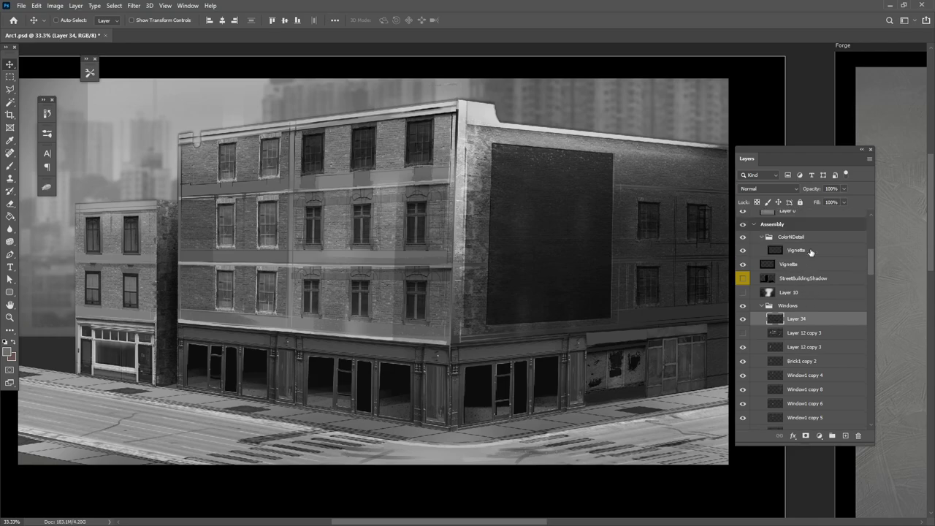
click(800, 252)
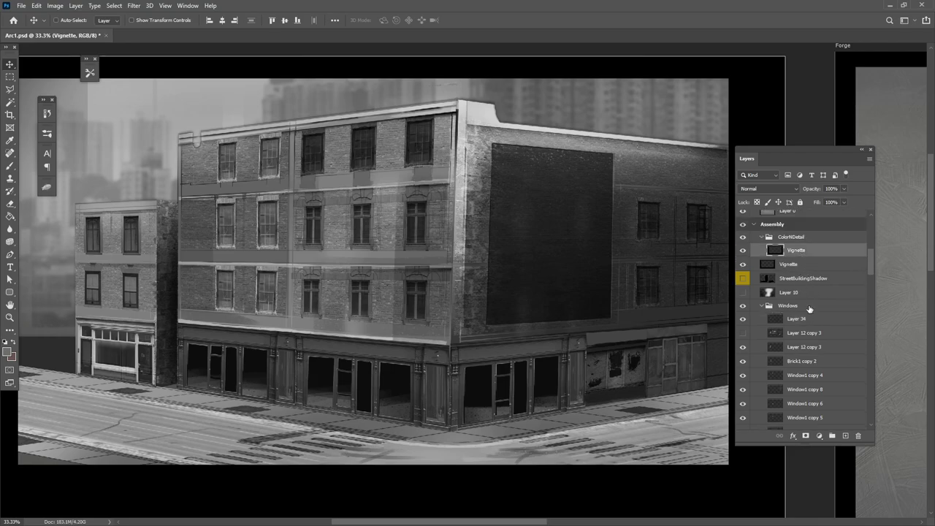
click(798, 277)
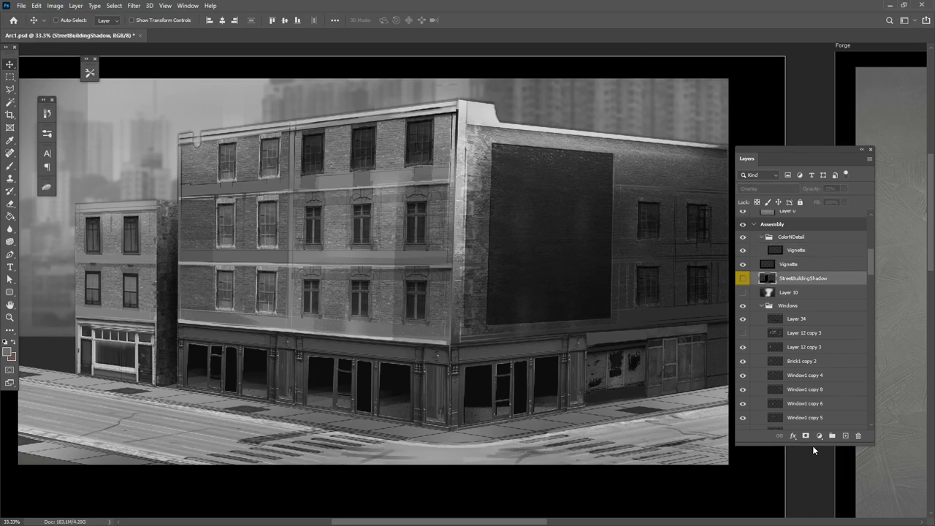
click(832, 436)
double_click(785, 277)
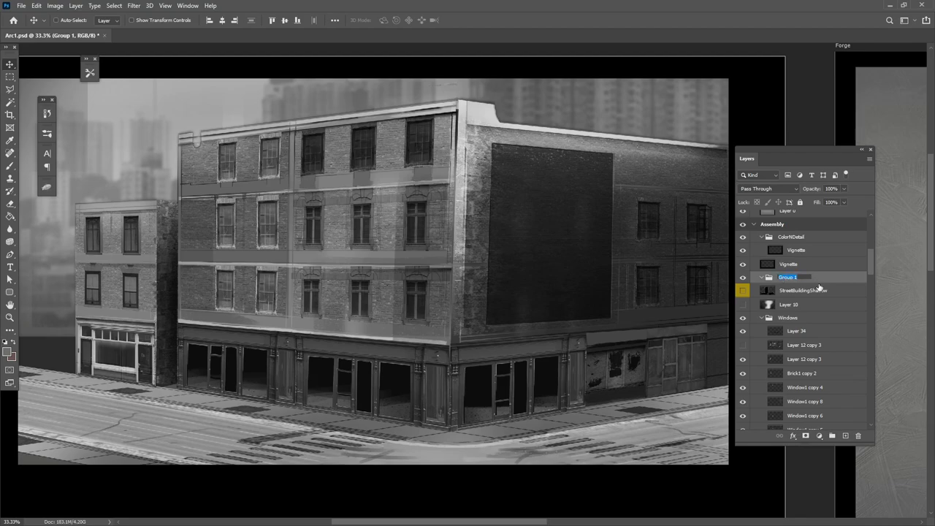
text(Value)
key(Return)
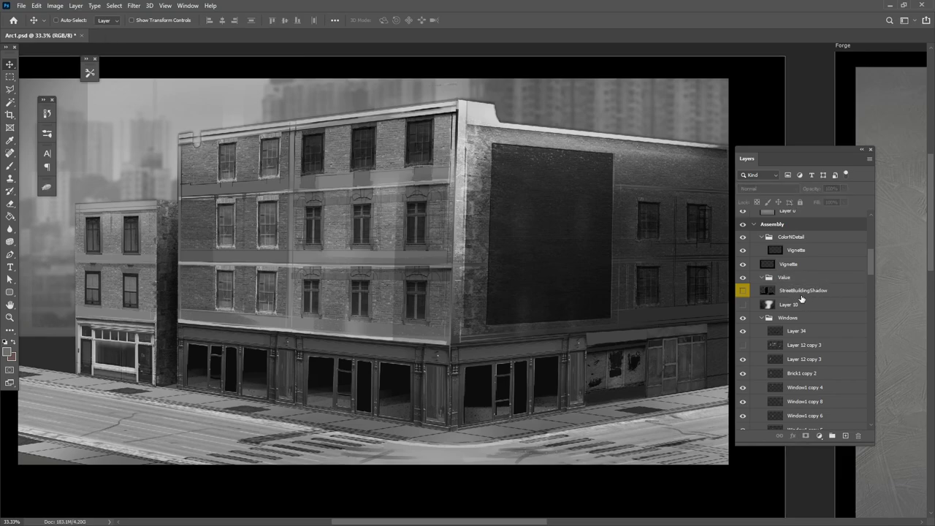
Move the layers from StreetBuildingShadow through BG into Value and collapse the group
click(793, 291)
scroll(809, 315, down, 10)
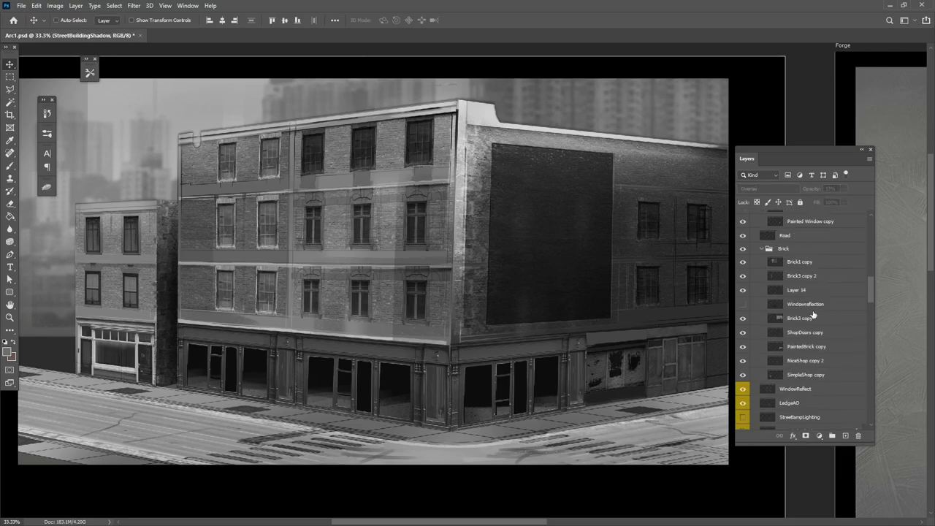
scroll(814, 312, down, 5)
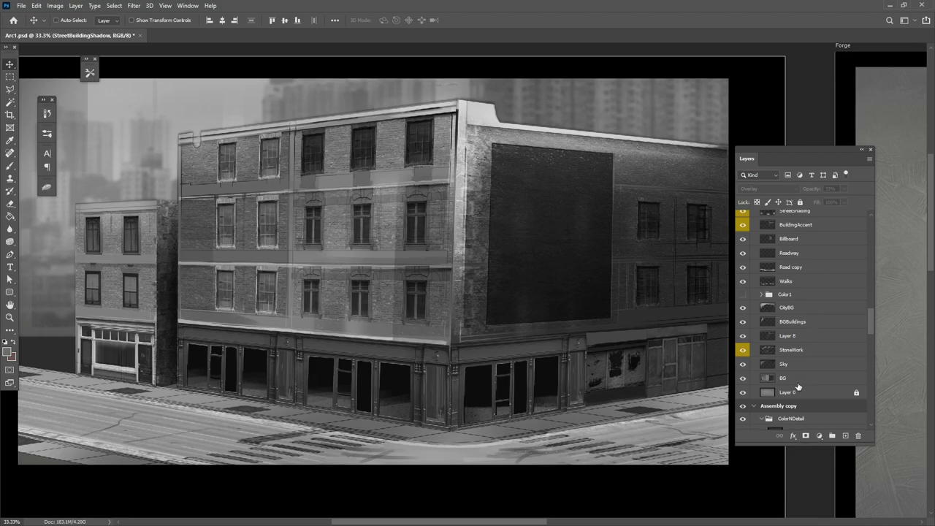
shift+click(796, 380)
scroll(804, 373, up, 6)
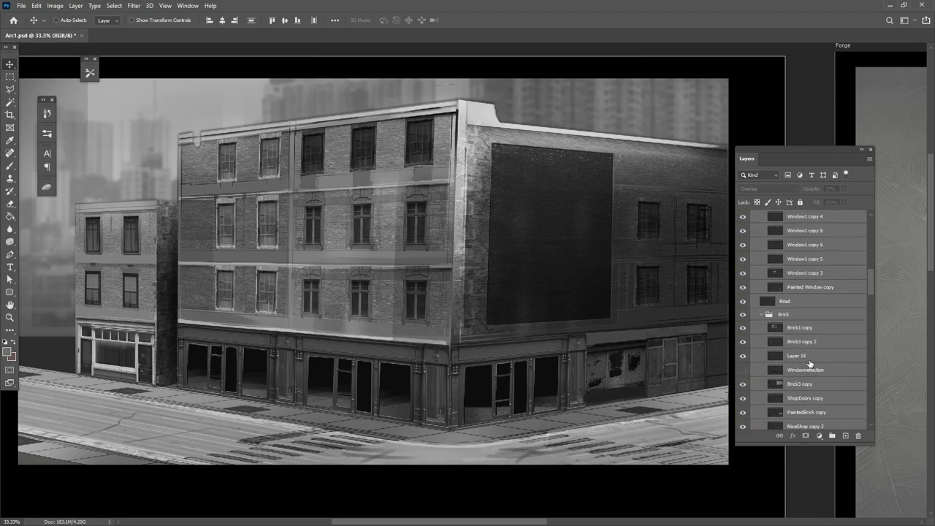
scroll(809, 363, up, 4)
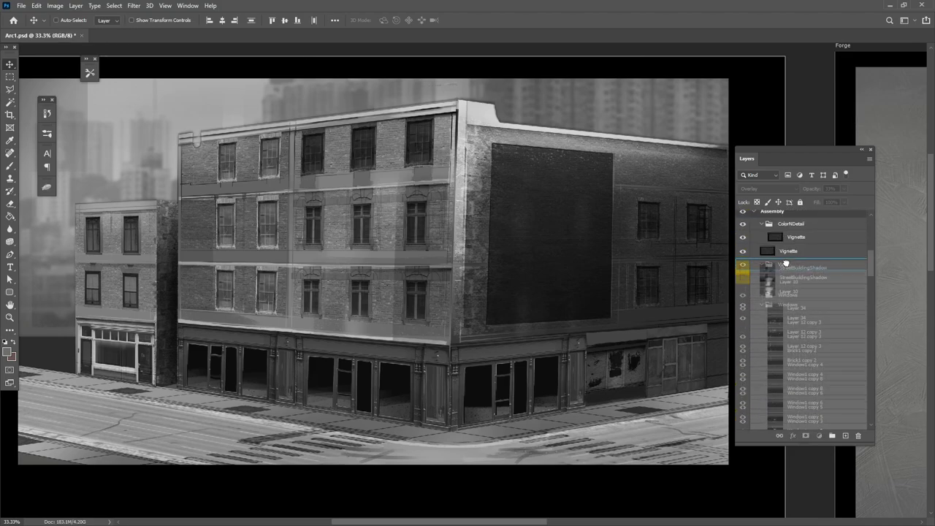
click(793, 265)
click(761, 264)
click(739, 266)
click(740, 266)
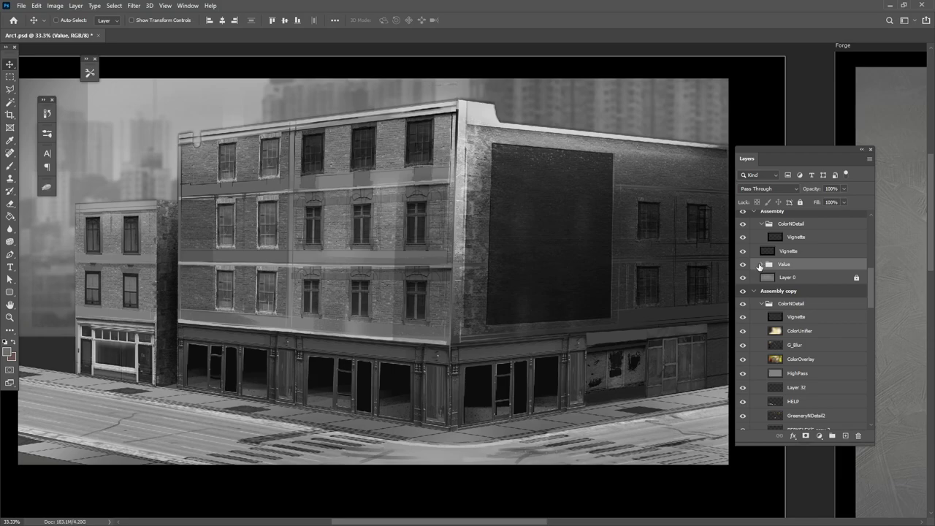
Add a new layer above the Value group and name it ColorBlock
click(844, 436)
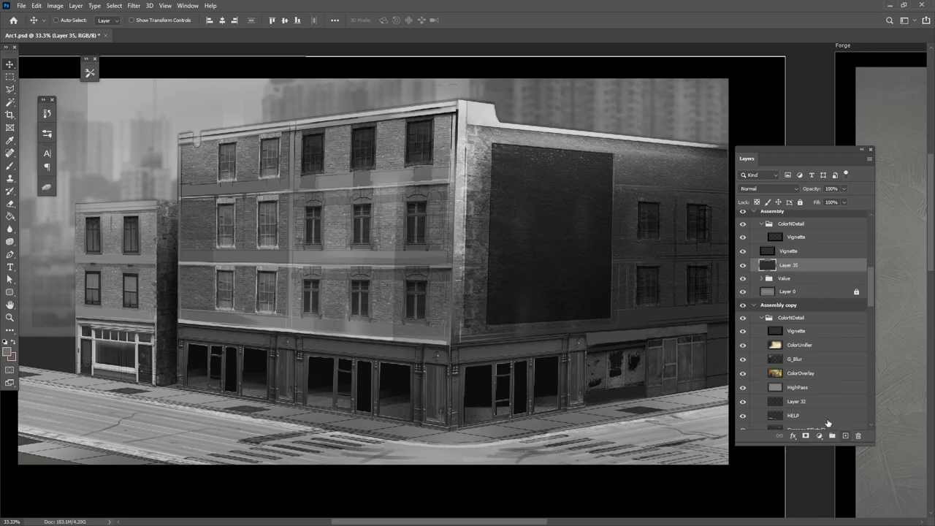
double_click(788, 265)
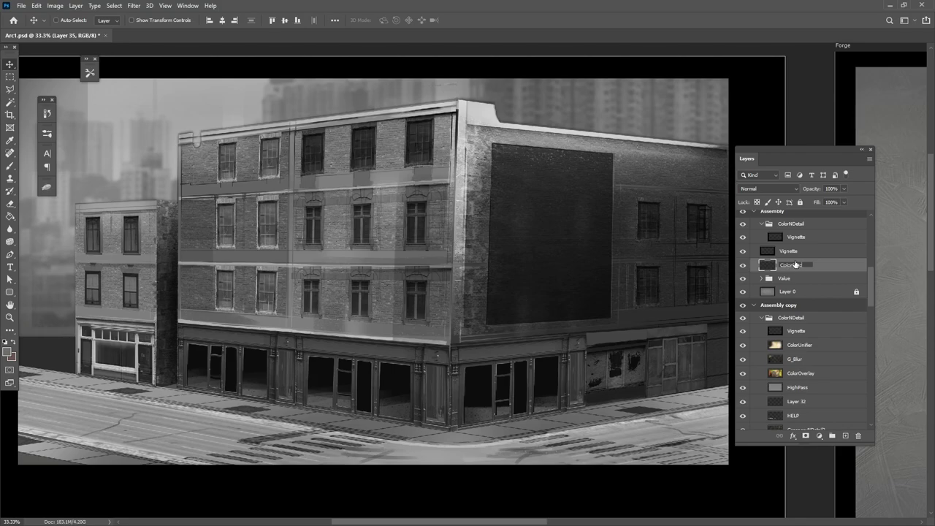
key(Return)
Trace a Lasso selection around the whole corner building, along the curb and roofline
click(9, 89)
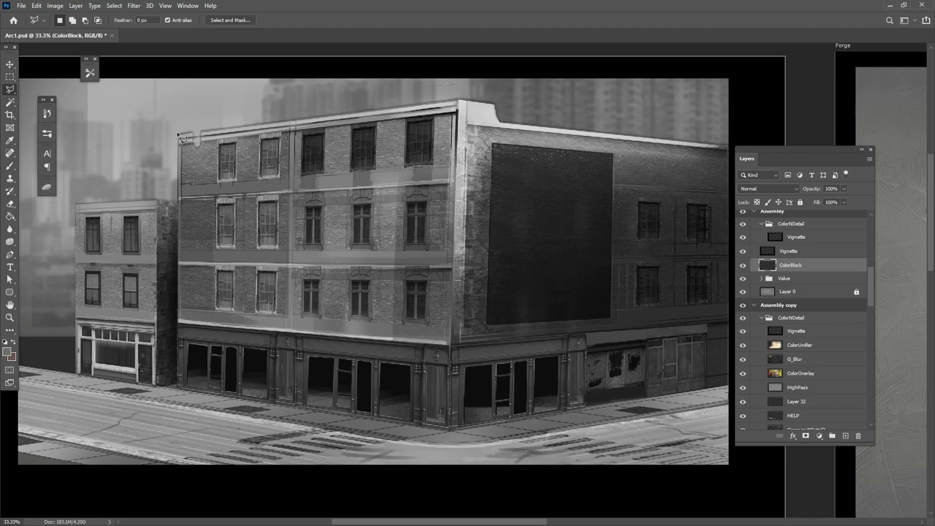
mouse_move(179, 136)
mouse_down()
mouse_move(189, 352)
mouse_move(179, 396)
mouse_move(507, 448)
mouse_move(456, 432)
mouse_move(490, 435)
mouse_move(281, 443)
mouse_move(495, 408)
mouse_move(489, 155)
mouse_move(295, 124)
mouse_move(260, 133)
mouse_move(385, 212)
mouse_up()
key(space)
key(space)
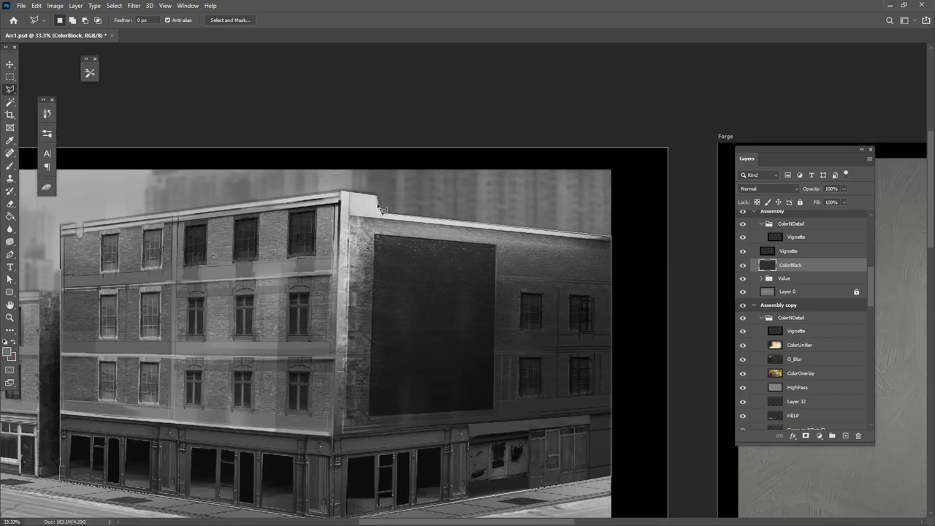
mouse_move(378, 200)
mouse_down()
mouse_move(336, 189)
mouse_move(309, 197)
mouse_move(464, 201)
mouse_move(235, 242)
mouse_up()
key(space)
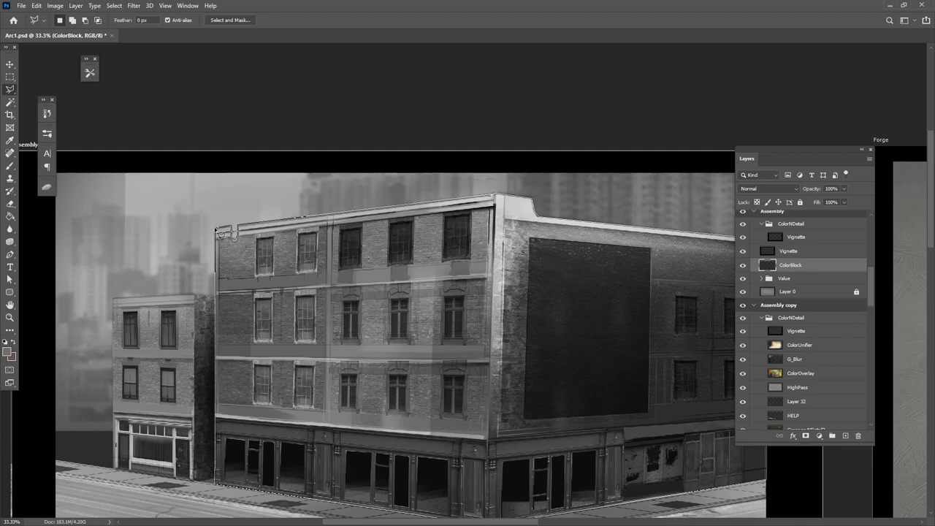
drag(216, 230, 214, 323)
key(space)
mouse_move(399, 404)
mouse_down()
mouse_move(393, 367)
mouse_move(405, 355)
mouse_up()
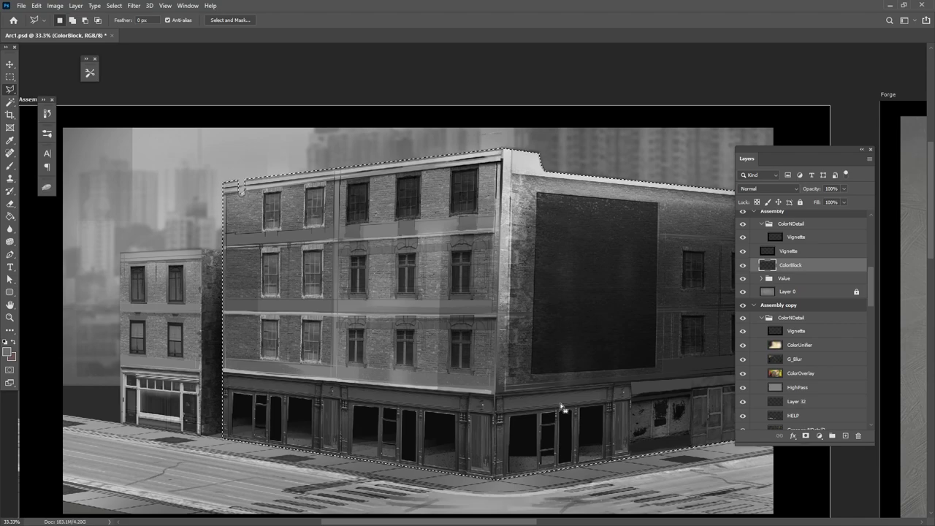
Fill the selected corner building with reddish-brown #996753 using the Paint Bucket, then deselect
click(10, 216)
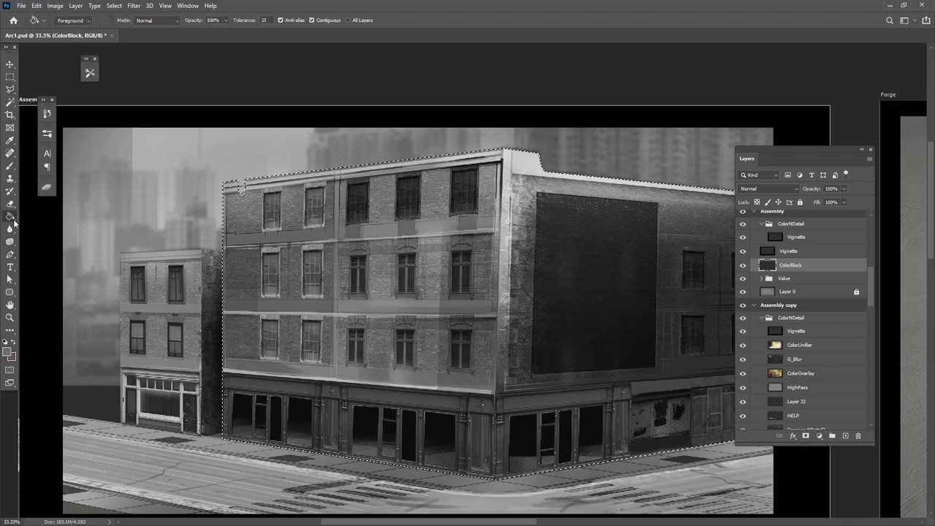
click(8, 352)
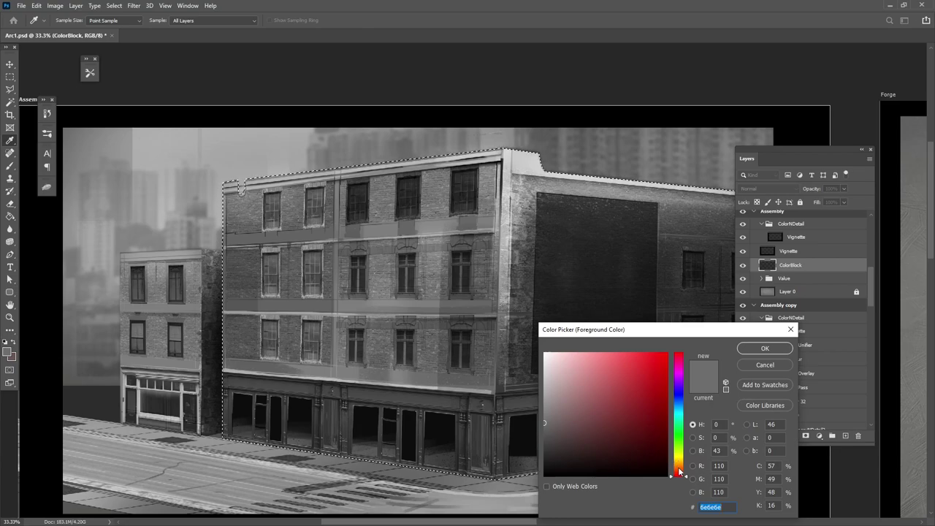
click(679, 471)
drag(619, 420, 600, 402)
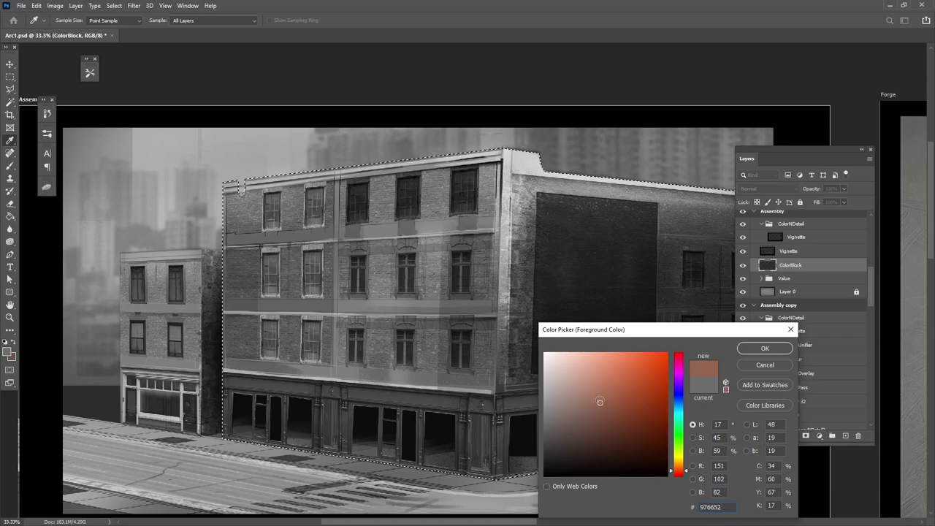
click(603, 408)
drag(601, 412, 600, 401)
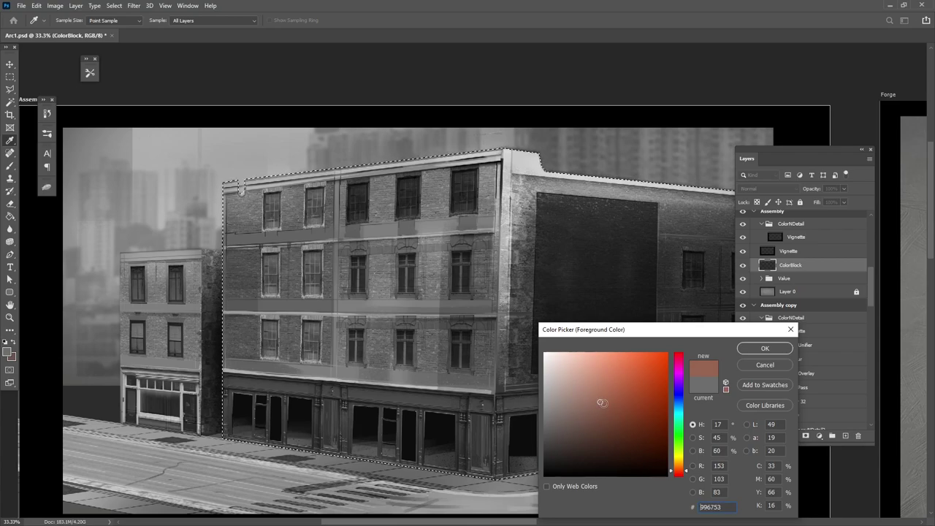
click(779, 352)
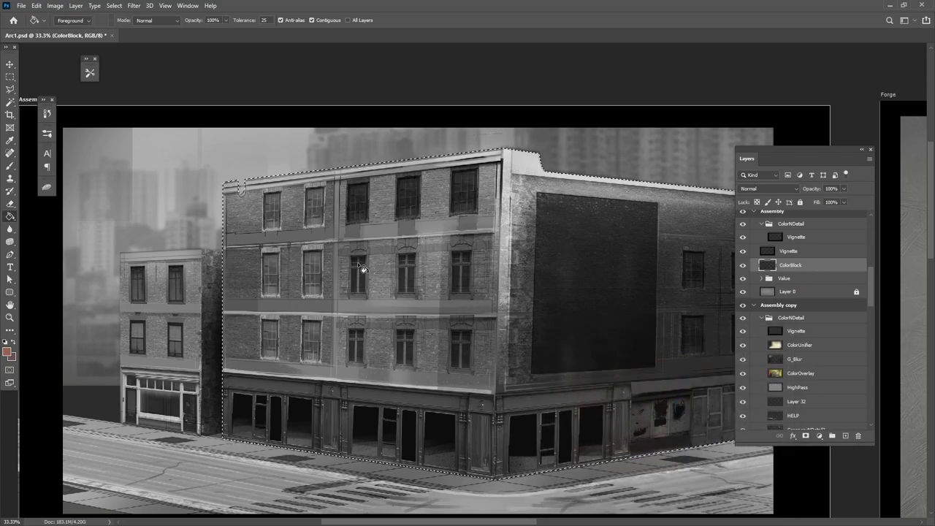
click(362, 268)
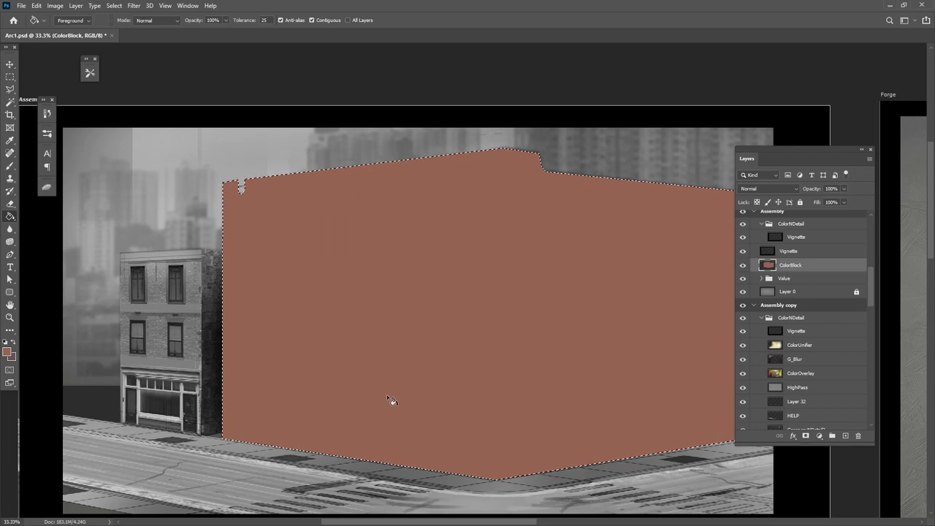
key(ctrl+d)
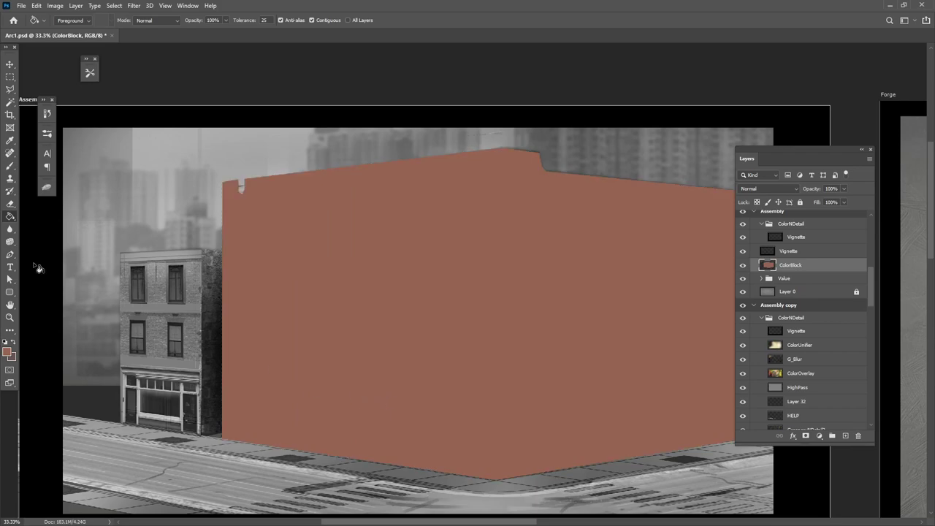
Outline the small left building with a four-corner Polygonal Lasso selection
click(11, 90)
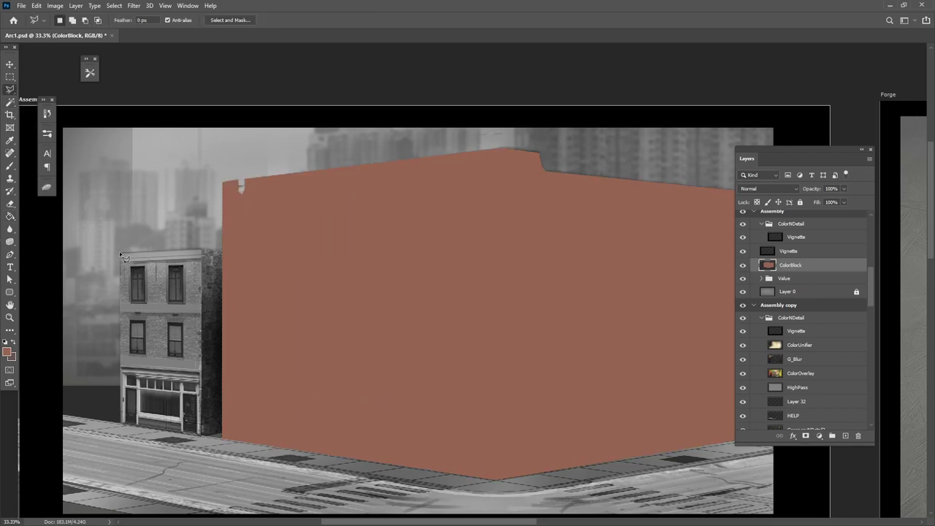
click(121, 251)
click(202, 250)
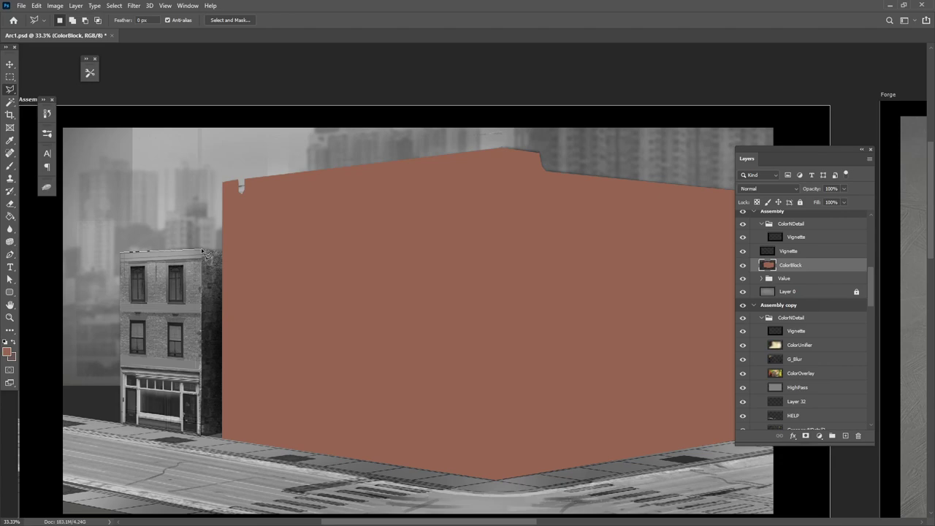
click(202, 435)
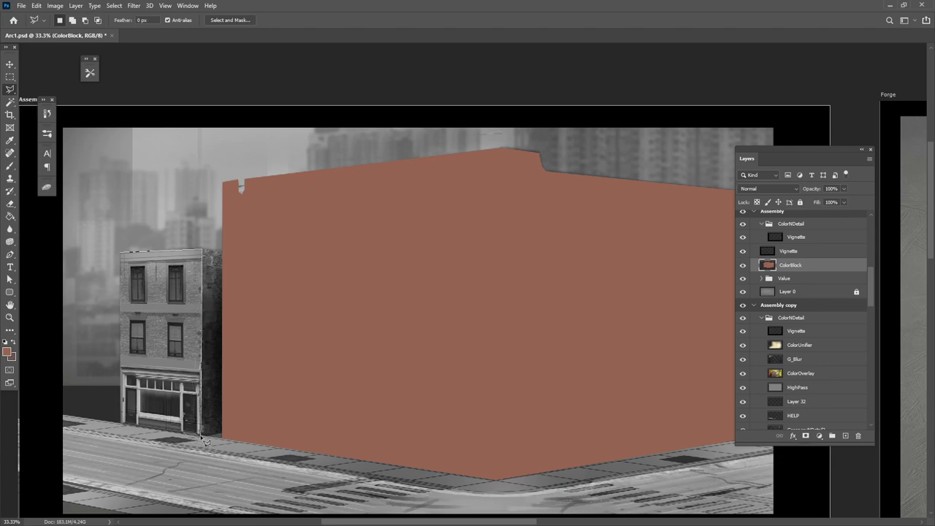
click(122, 424)
Close the small building's outline, fill it with beige #b49d85 on ColorBlock, and deselect
click(120, 251)
click(7, 352)
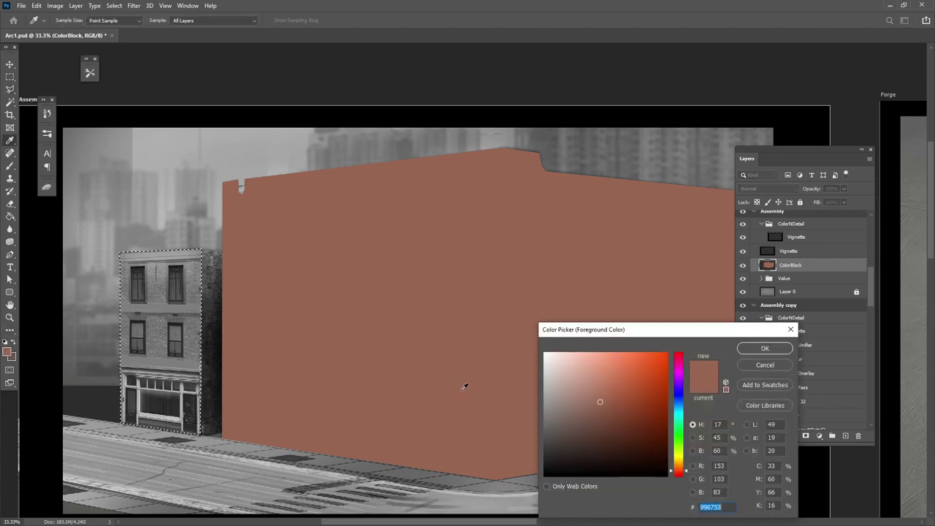
drag(600, 402, 576, 389)
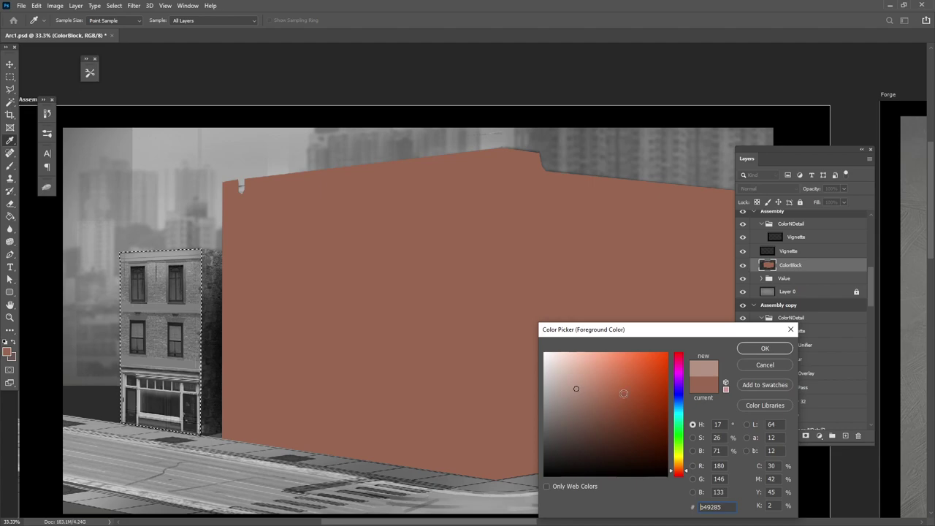
drag(686, 474, 683, 469)
click(763, 349)
key(l)
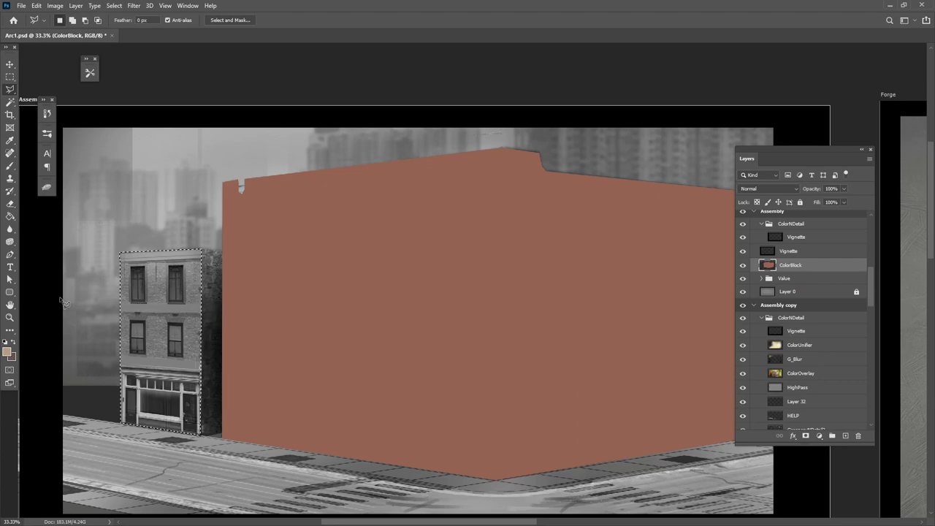
key(g)
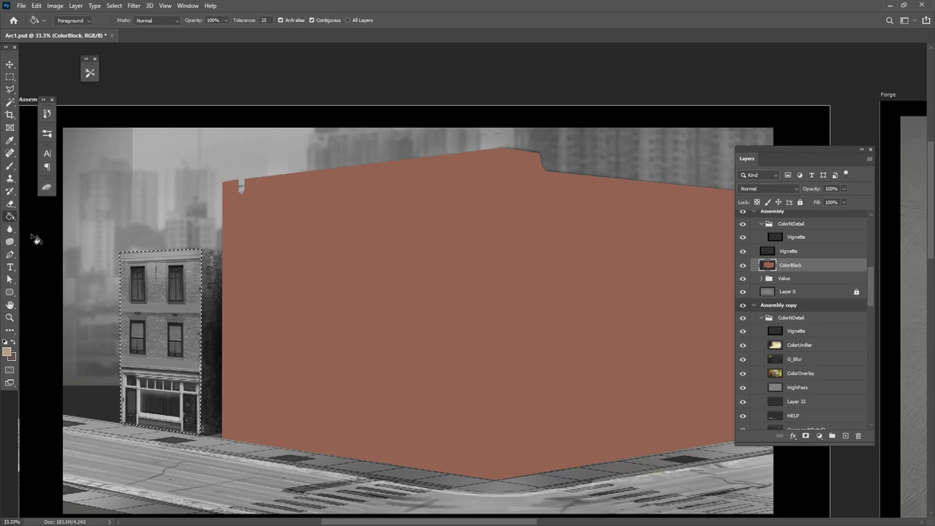
click(175, 330)
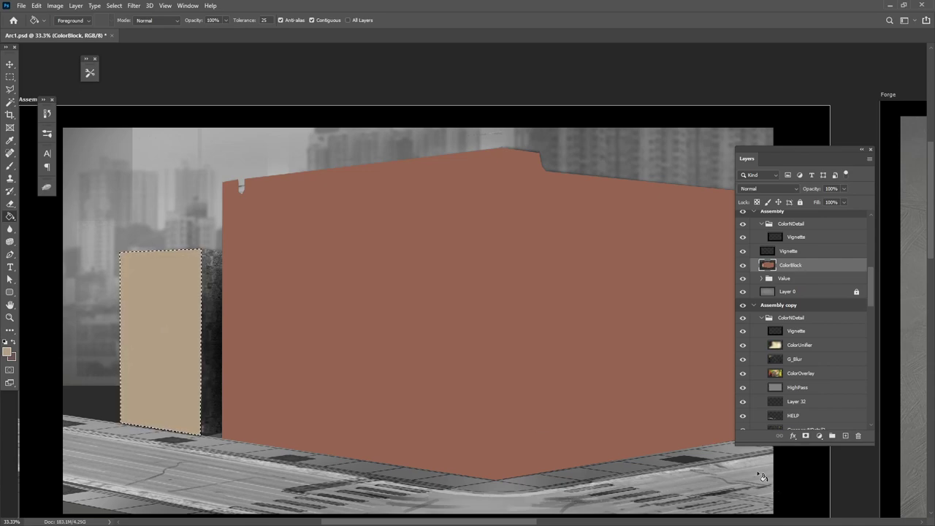
key(ctrl+d)
click(15, 64)
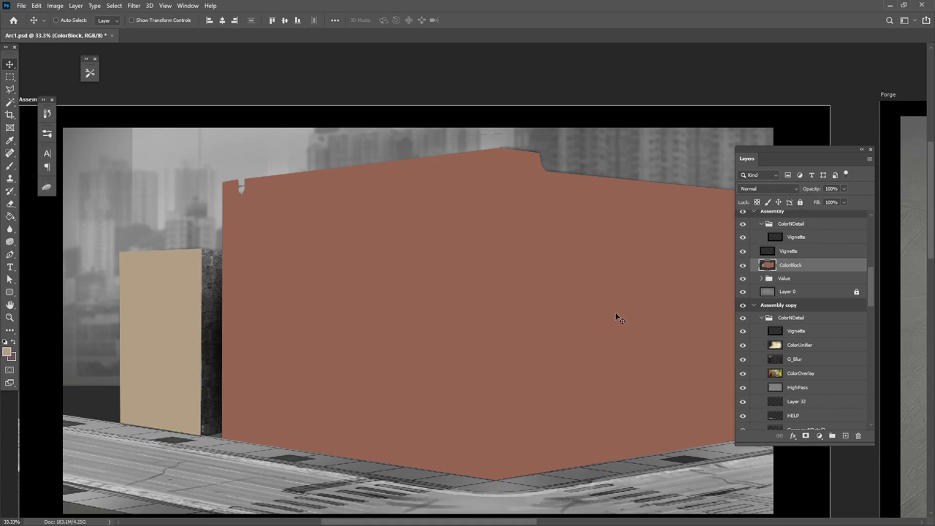
Set the ColorBlock layer's blend mode to Overlay
click(781, 188)
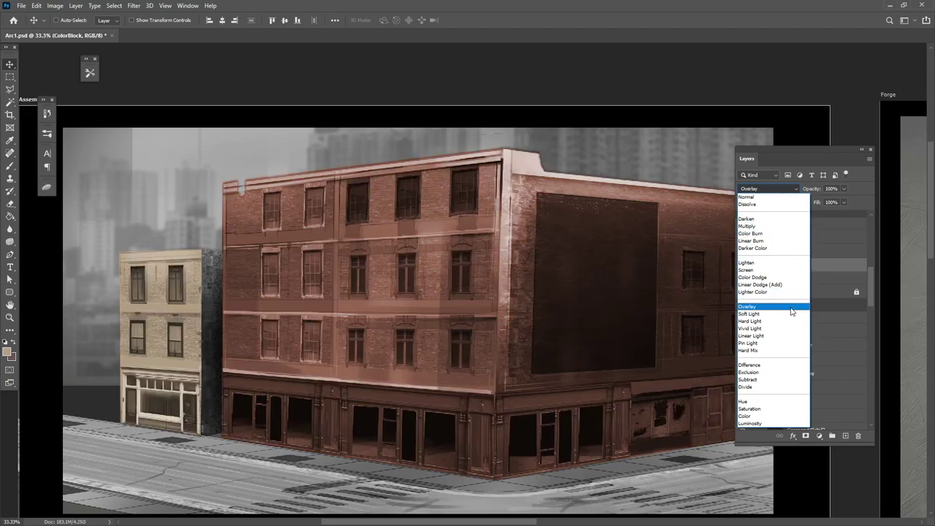
click(791, 308)
drag(565, 324, 545, 322)
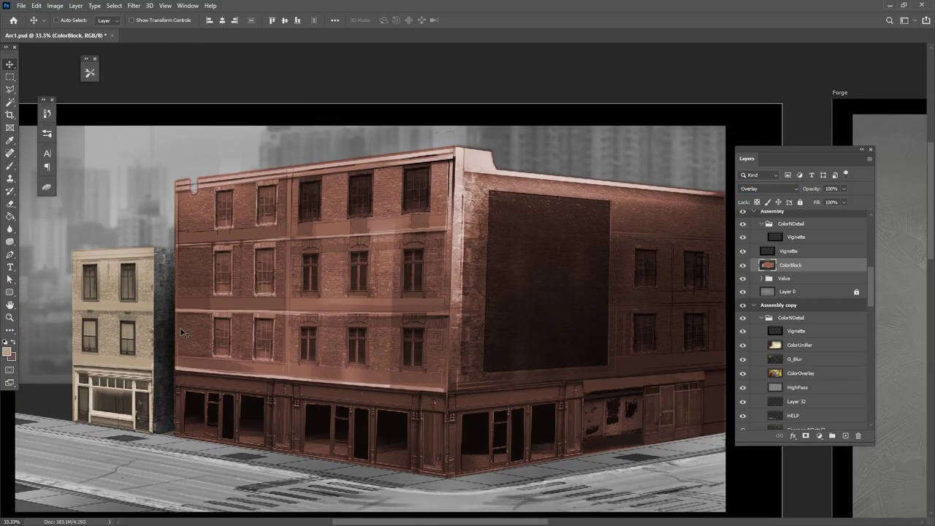
Lasso the corner building's ground-floor storefront, fill it dark green #14614a, and deselect
click(10, 89)
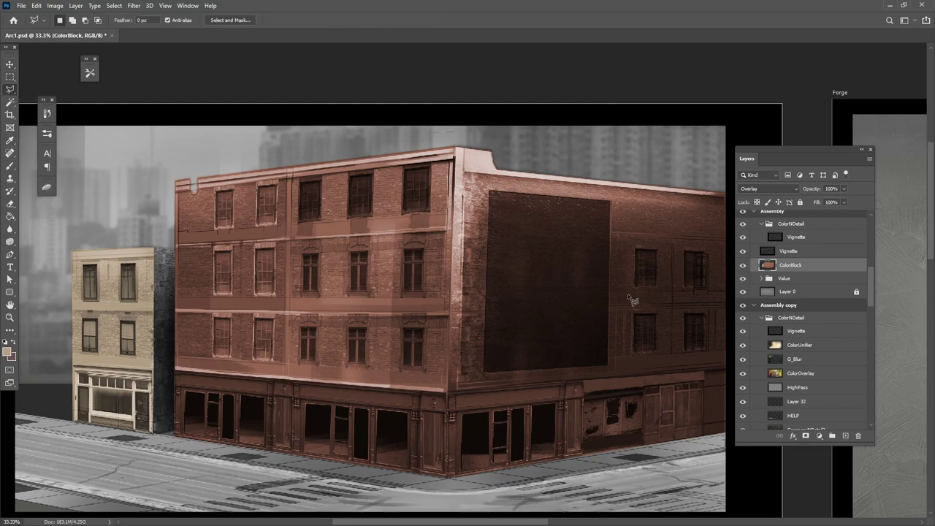
mouse_move(175, 441)
mouse_down()
mouse_move(175, 374)
mouse_move(452, 398)
mouse_move(563, 382)
mouse_move(569, 462)
mouse_move(419, 492)
mouse_move(453, 484)
mouse_move(181, 443)
mouse_move(176, 373)
mouse_up()
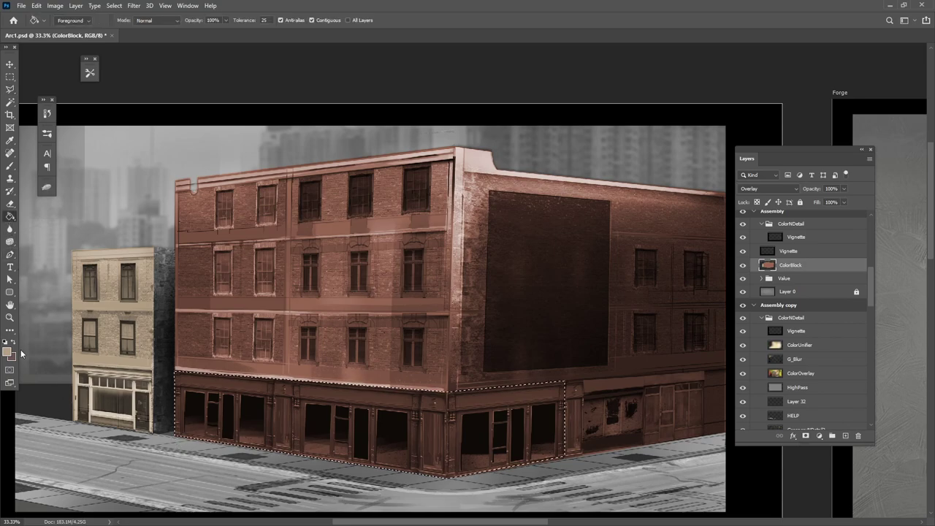
click(8, 352)
mouse_move(681, 438)
mouse_down()
mouse_move(681, 422)
mouse_move(640, 428)
mouse_up()
click(764, 348)
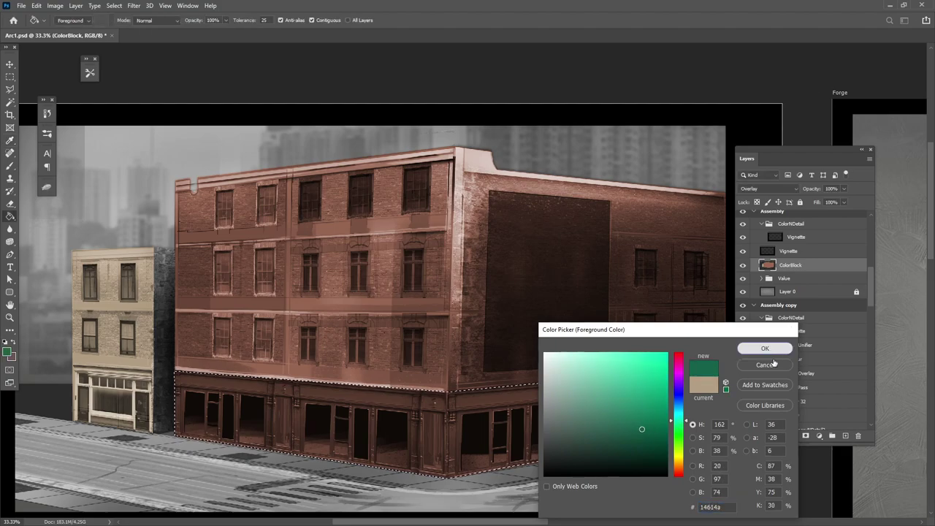
click(463, 423)
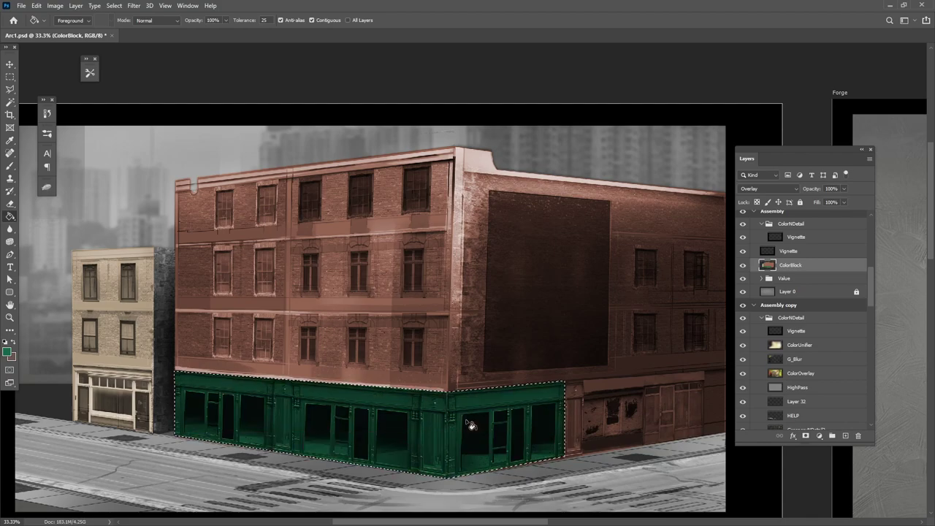
key(ctrl+d)
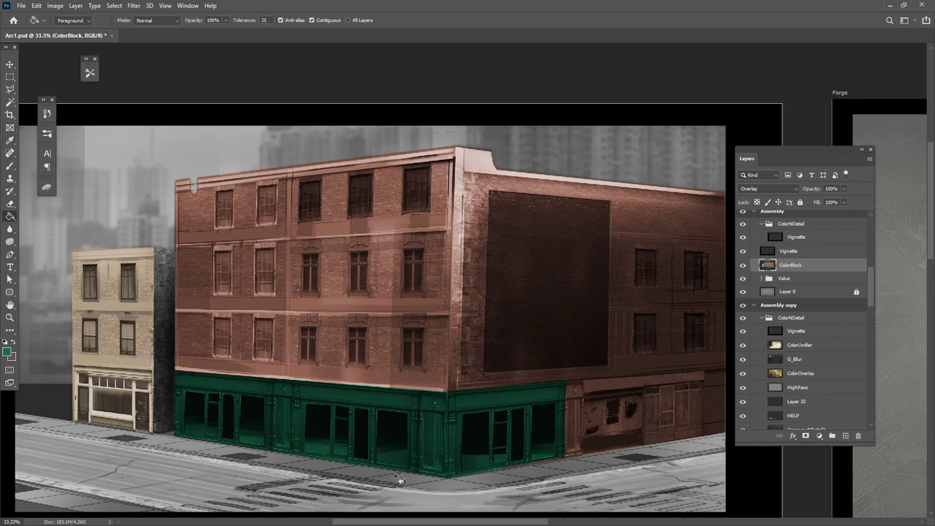
Paint the leftover brown strip on the storefront green
click(9, 90)
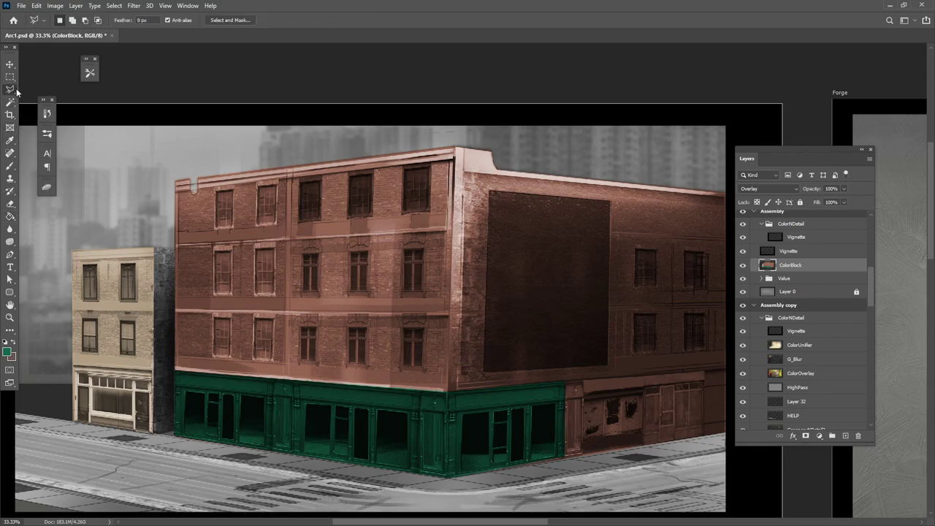
mouse_move(615, 413)
mouse_down()
mouse_move(447, 407)
mouse_move(418, 450)
mouse_move(347, 464)
mouse_move(326, 461)
mouse_move(329, 380)
mouse_move(416, 376)
mouse_move(414, 438)
mouse_up()
click(10, 166)
drag(522, 471, 455, 468)
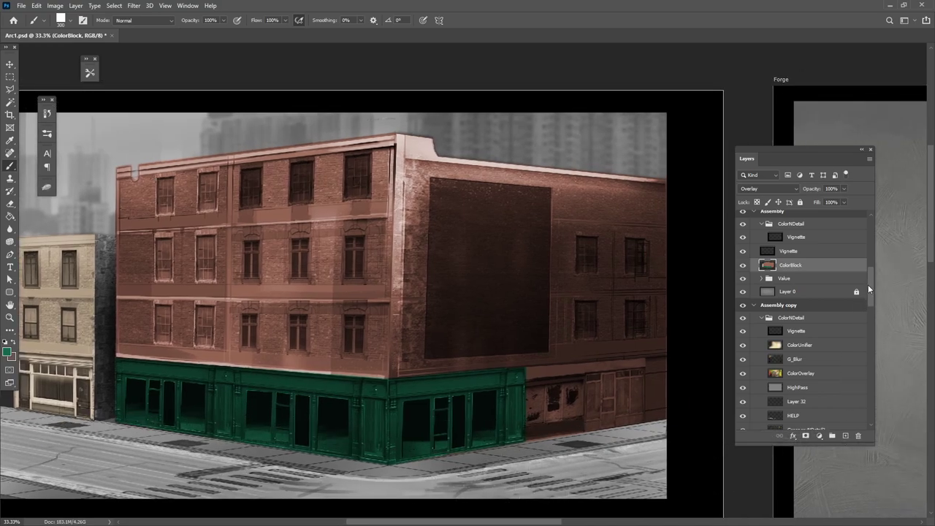
drag(869, 290, 872, 303)
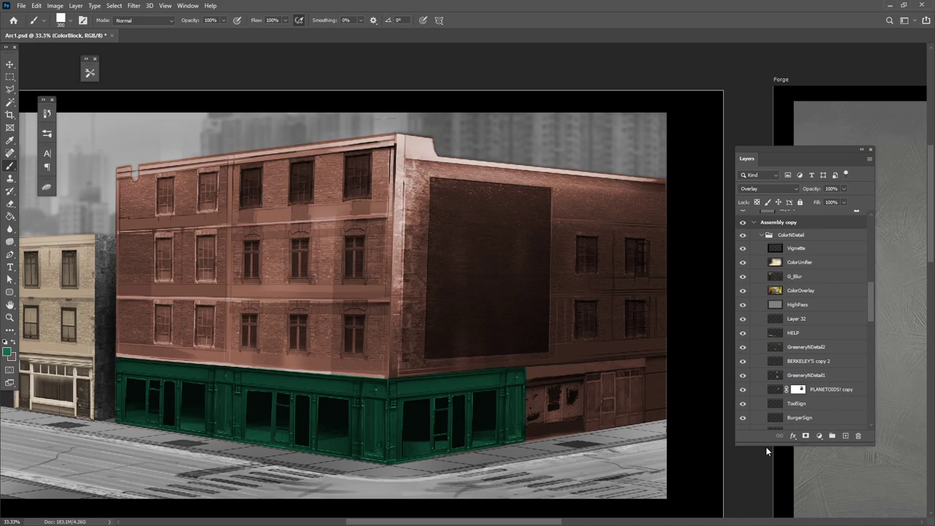
scroll(813, 331, up, 8)
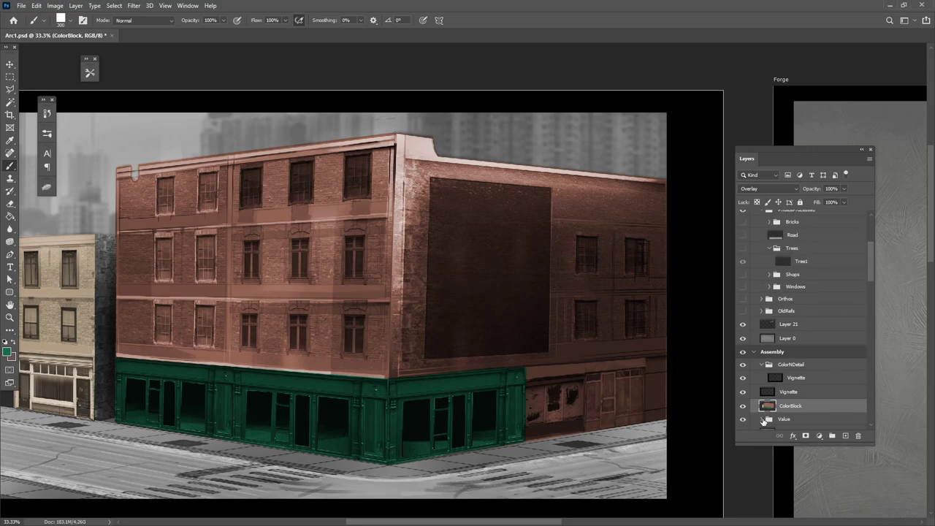
Load Layer 34's windows from the Value group and delete ColorBlock's green inside them
click(762, 419)
scroll(799, 416, down, 5)
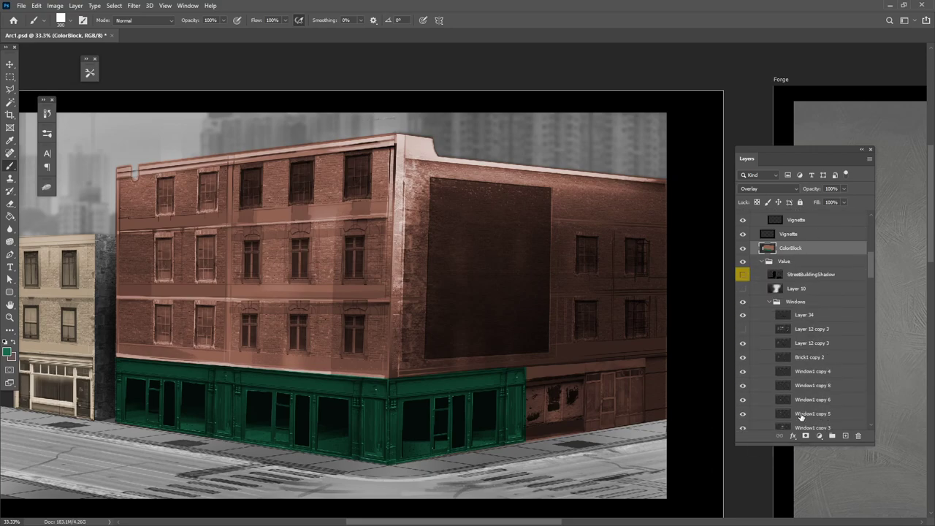
click(820, 320)
ctrl+click(783, 315)
scroll(832, 300, up, 1)
click(793, 275)
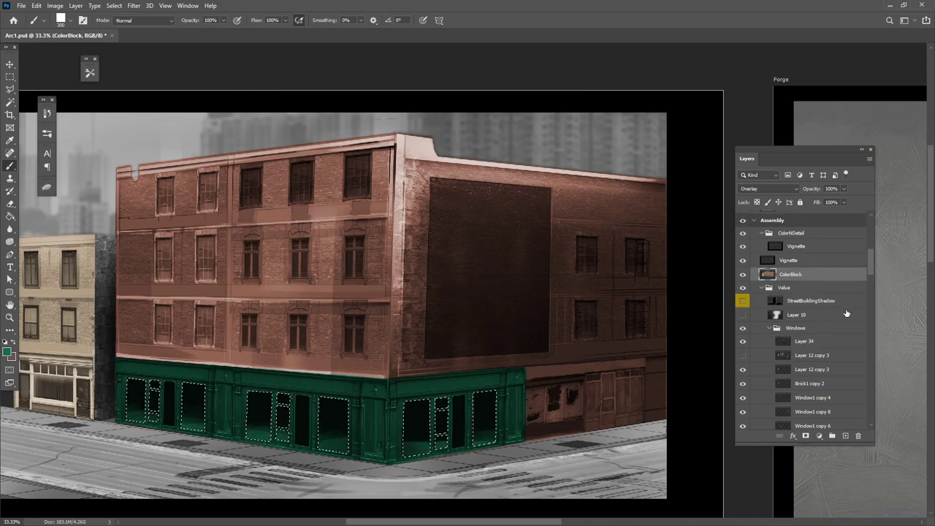
key(Delete)
key(ctrl+d)
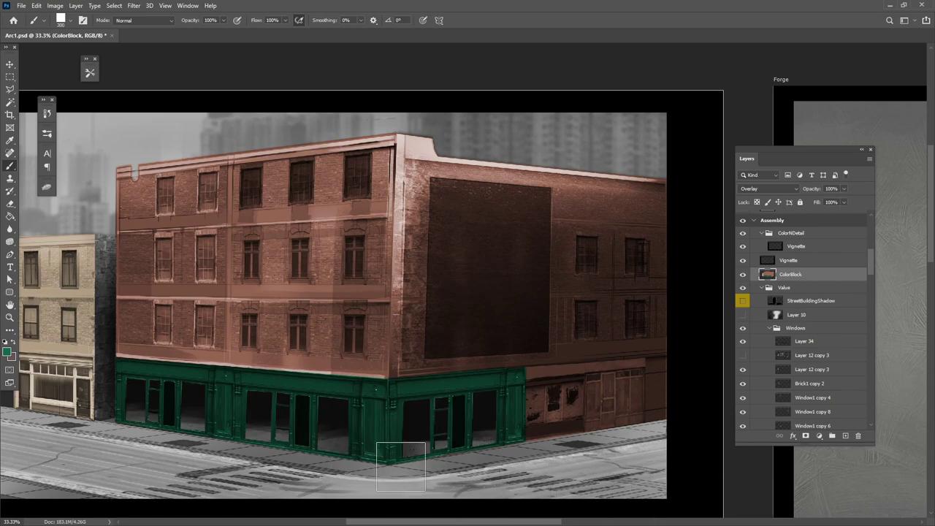
drag(307, 447, 337, 432)
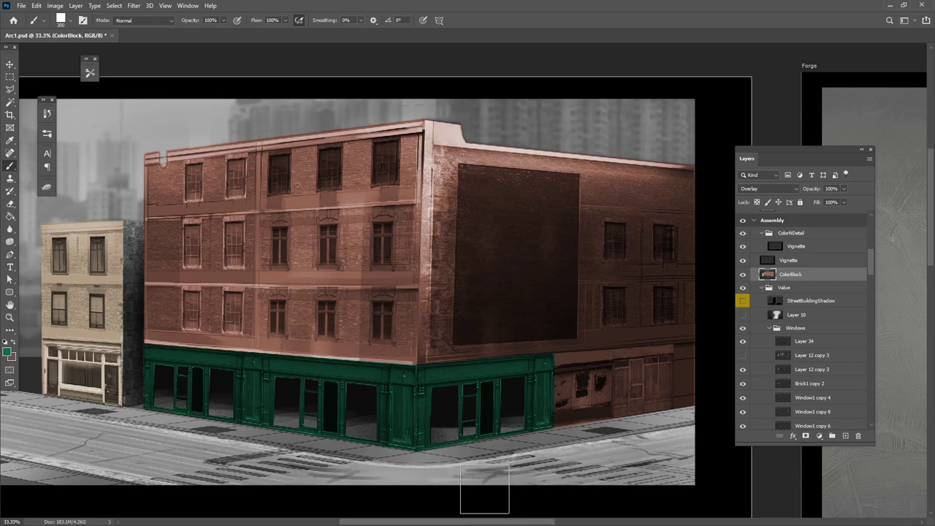
drag(505, 307, 474, 311)
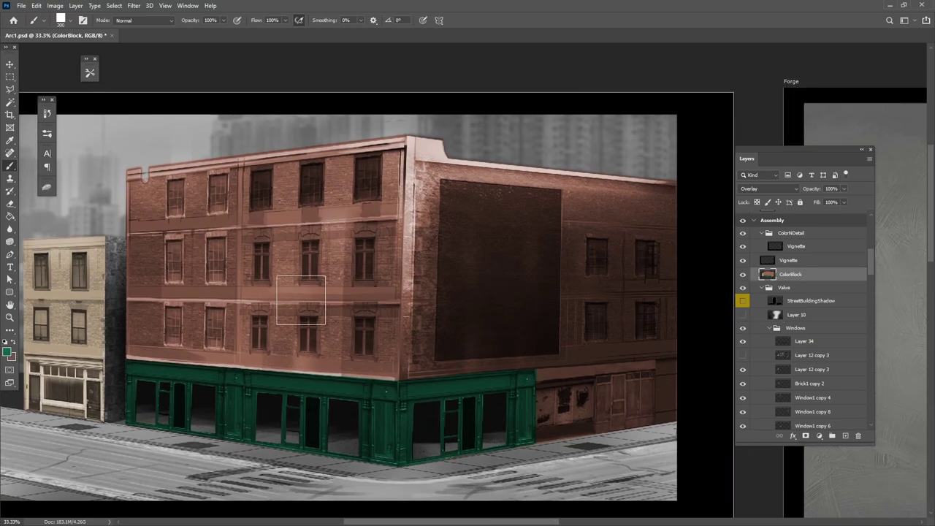
drag(198, 255, 266, 251)
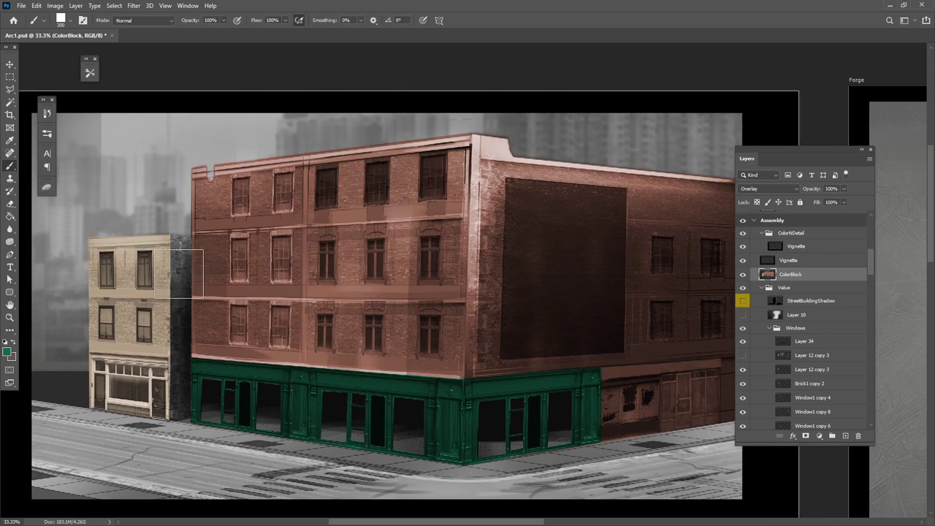
drag(539, 411, 444, 394)
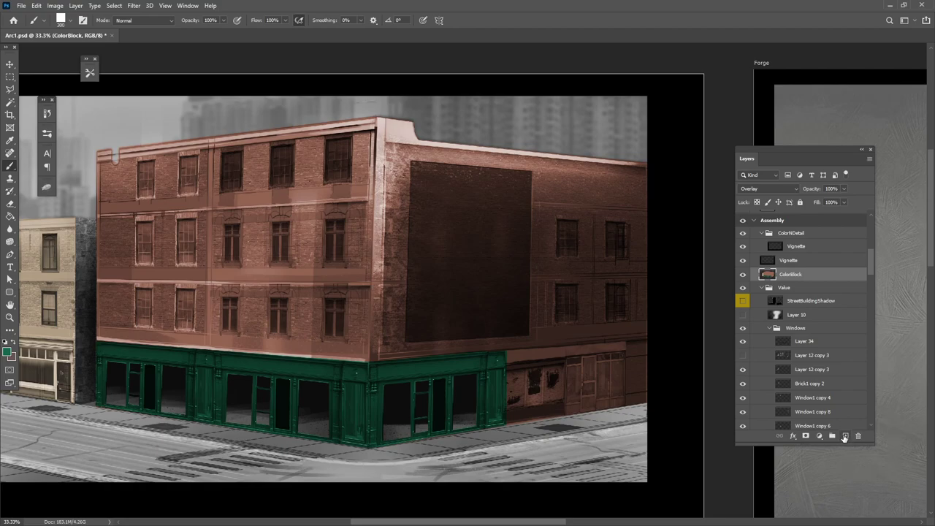
Add a new empty layer and load the CityBG layer's outline as a selection
click(844, 436)
scroll(799, 363, down, 5)
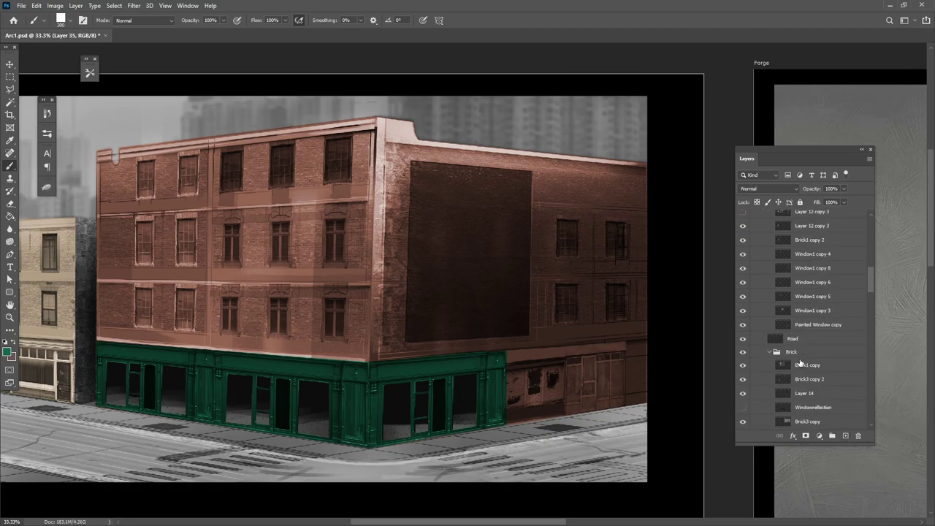
scroll(800, 363, down, 10)
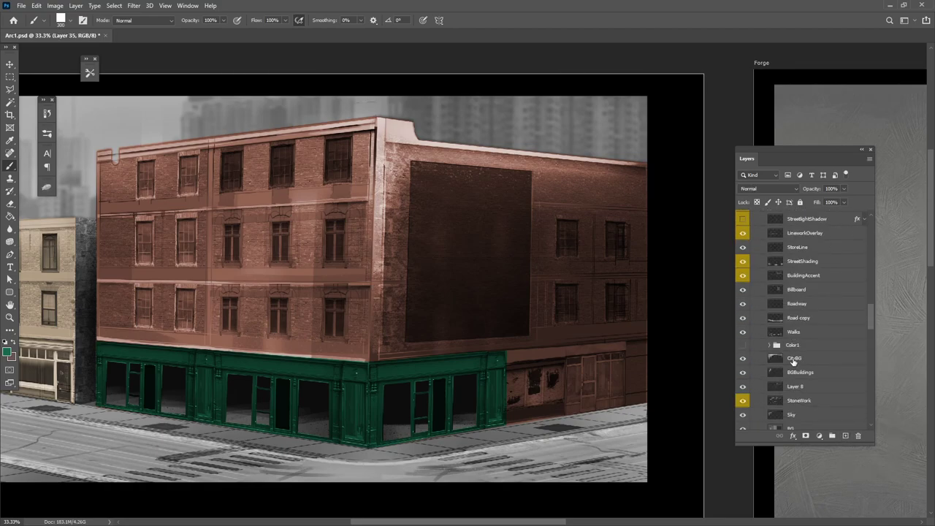
click(794, 360)
ctrl+click(775, 358)
scroll(792, 351, up, 10)
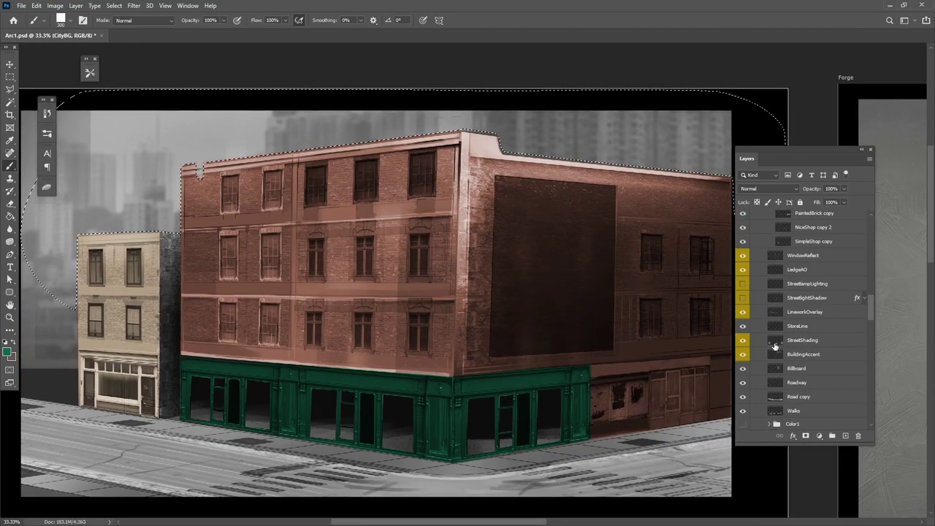
scroll(792, 343, up, 3)
Move Layer 35 below ColorBlock and rename it BG, keeping the city selection
click(779, 262)
key(ctrl+d)
drag(778, 262, 797, 285)
key(ctrl+shift+d)
double_click(789, 276)
text(BG)
key(Return)
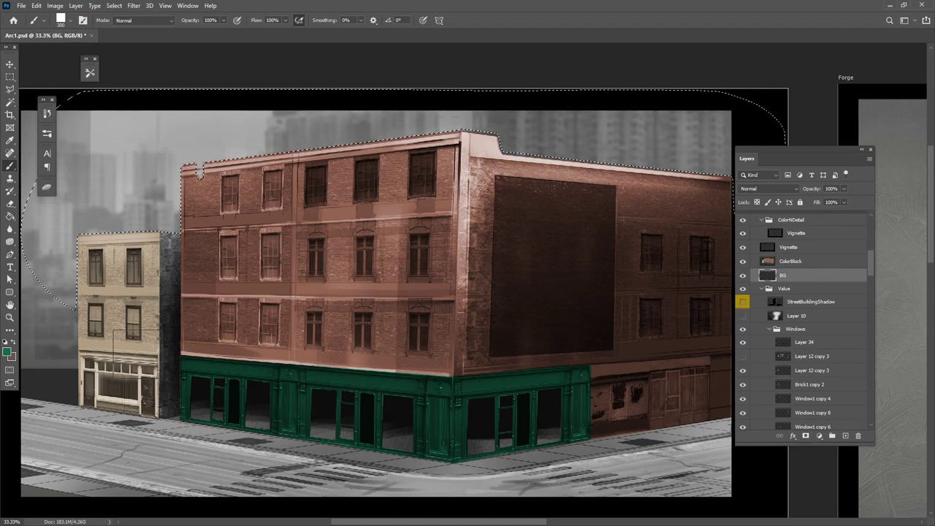
scroll(190, 402, left, 3)
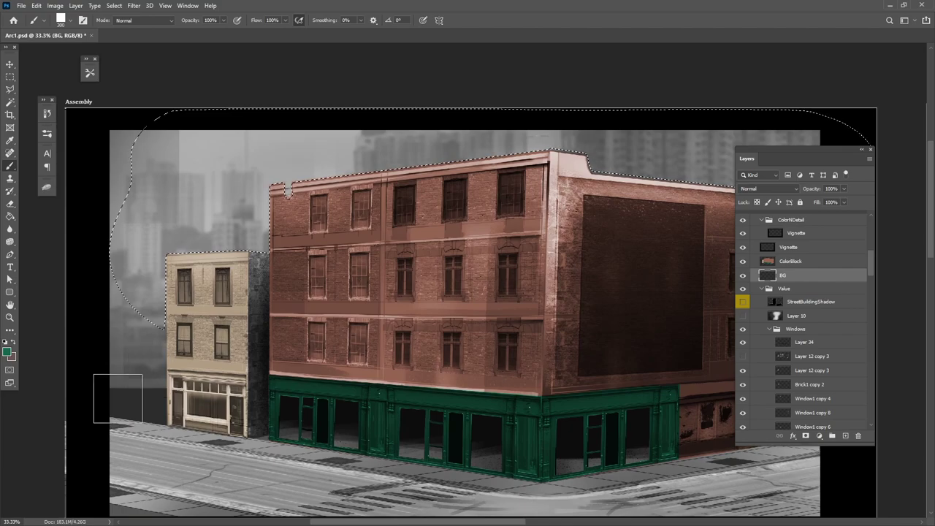
Brush pale teal over the grey sky inside the city background selection
click(8, 352)
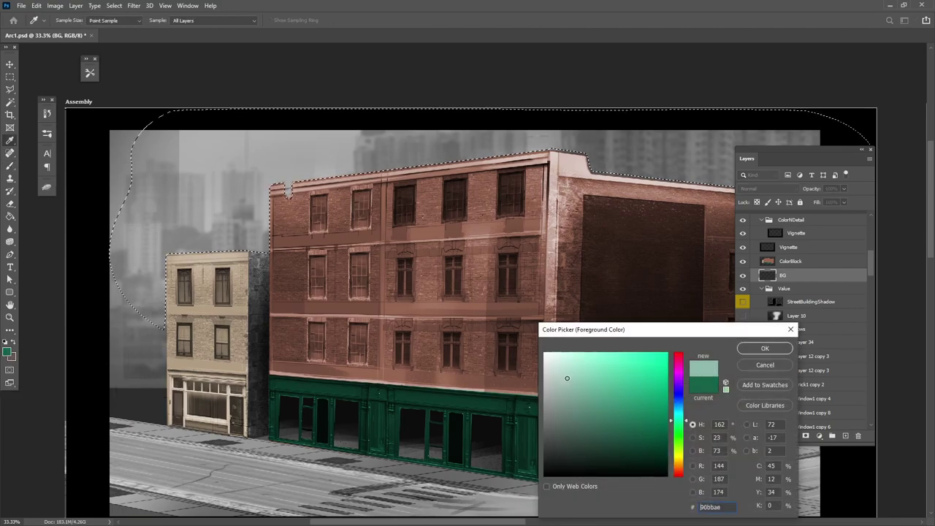
key(Return)
drag(153, 369, 153, 219)
mouse_move(187, 138)
mouse_down()
mouse_move(325, 79)
mouse_move(409, 175)
mouse_move(438, 153)
mouse_up()
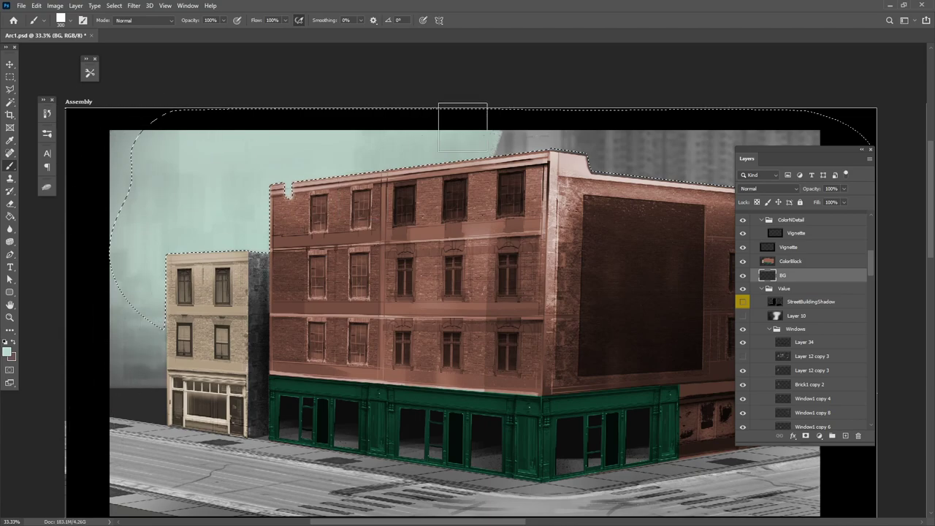
mouse_move(511, 147)
mouse_down()
mouse_move(668, 110)
mouse_move(511, 110)
mouse_up()
drag(632, 279, 427, 356)
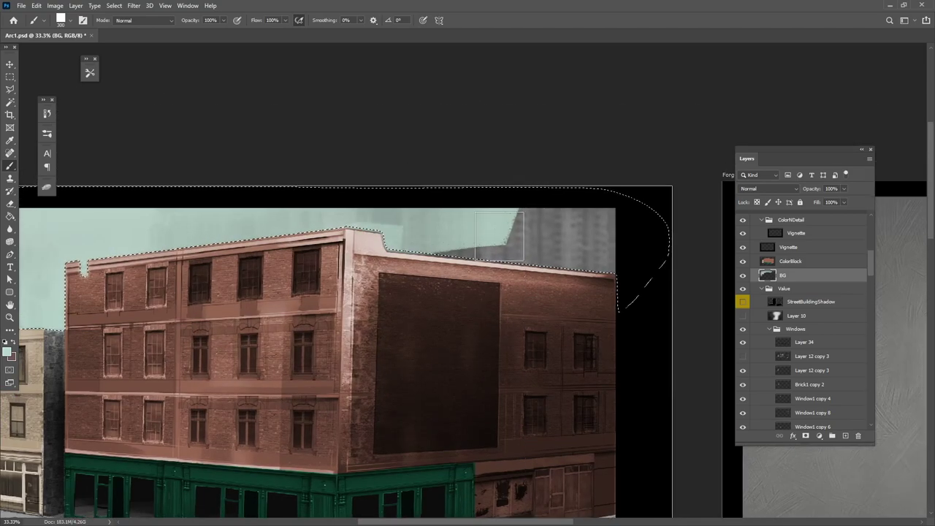
drag(363, 238, 463, 208)
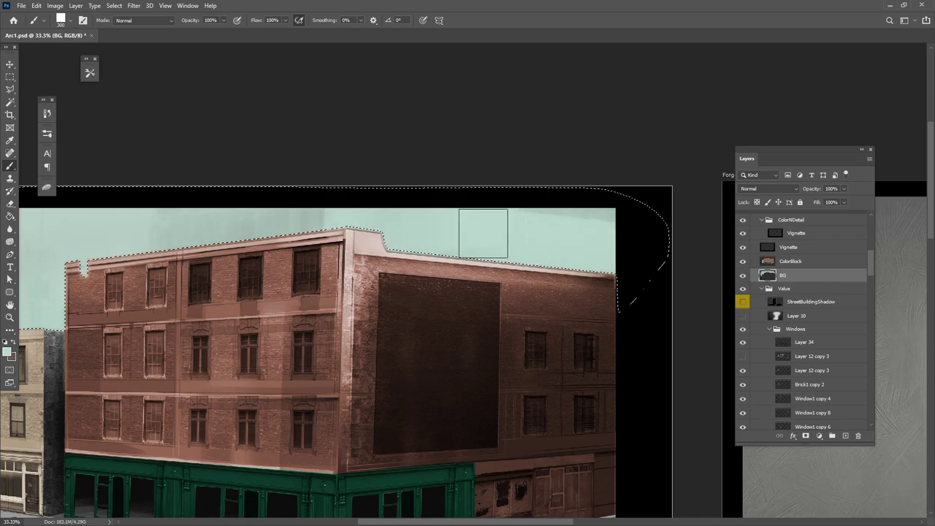
Set BG to Overlay blend mode, deselect, and zoom out to the whole artboard
click(767, 188)
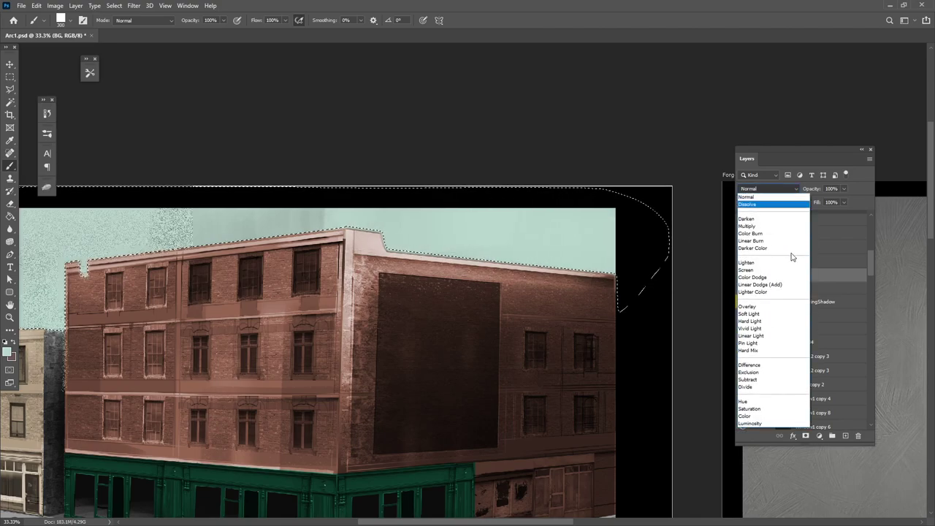
click(759, 307)
drag(395, 460, 601, 388)
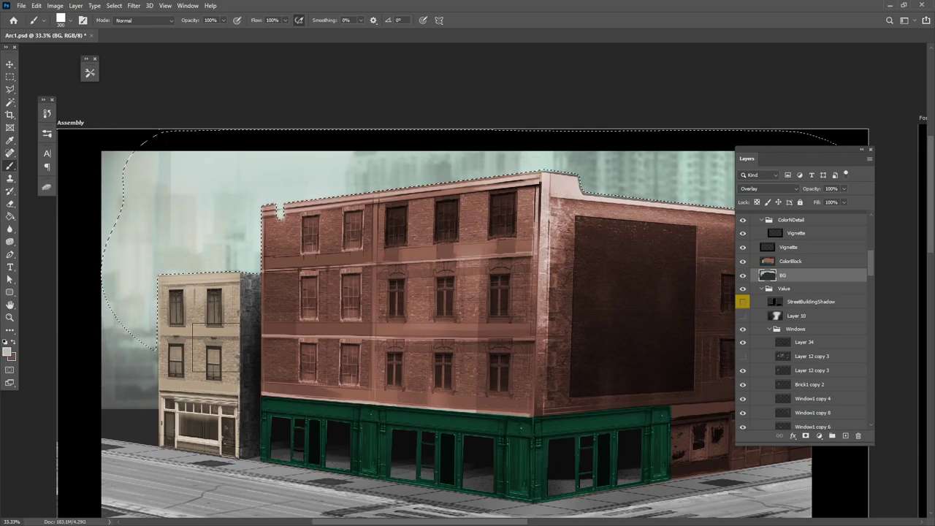
drag(389, 446, 267, 502)
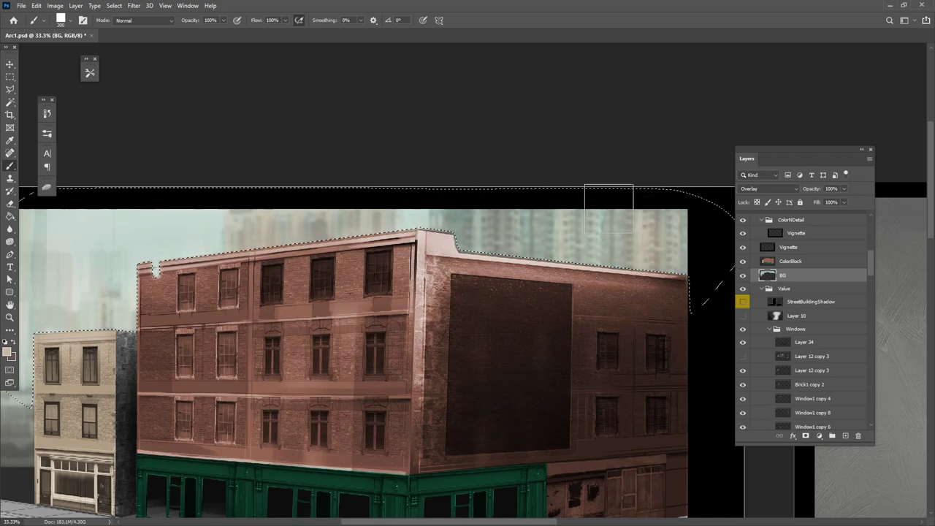
drag(517, 464, 595, 384)
key(ctrl+d)
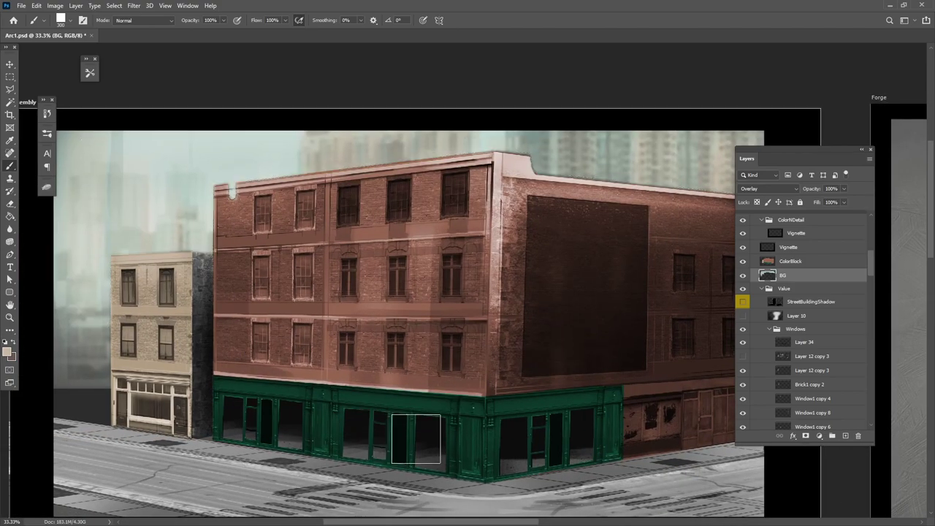
key(ctrl+minus)
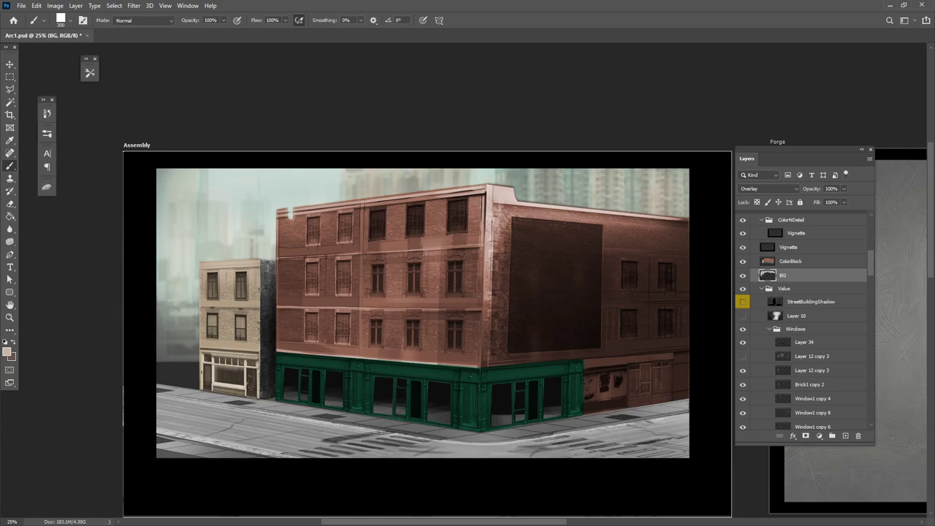
Add a new layer above BG and trace a polygonal outline around the road
click(10, 90)
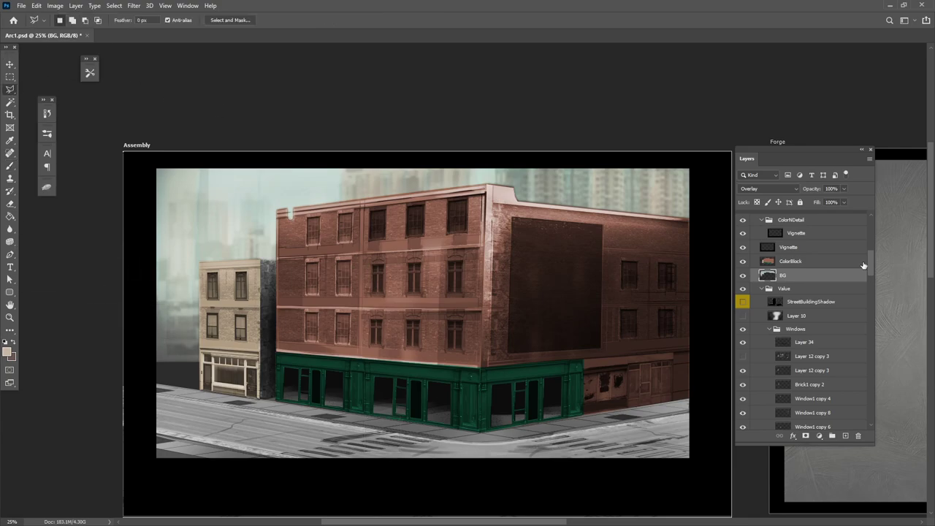
click(845, 435)
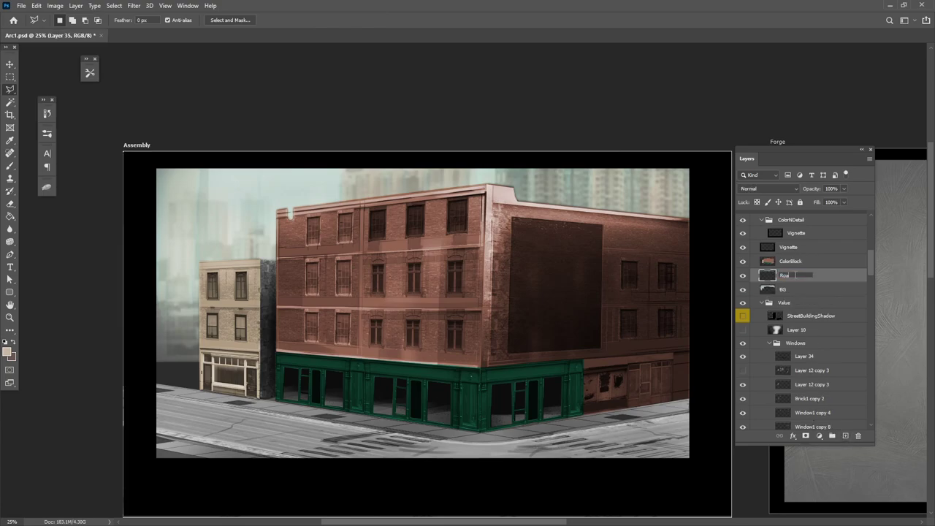
click(159, 387)
click(481, 435)
click(692, 401)
click(693, 466)
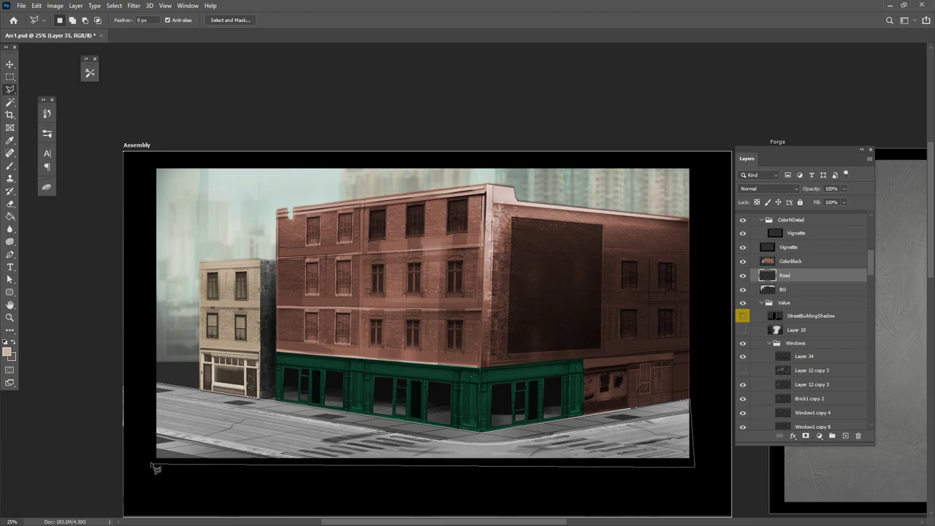
click(152, 463)
click(157, 386)
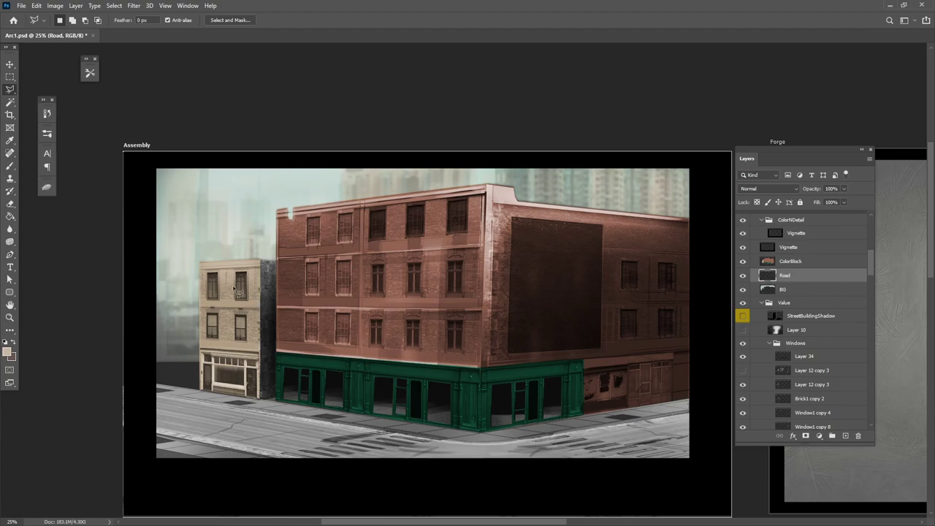
Redraw the polygonal outline to select the street surface in front of the buildings
click(12, 63)
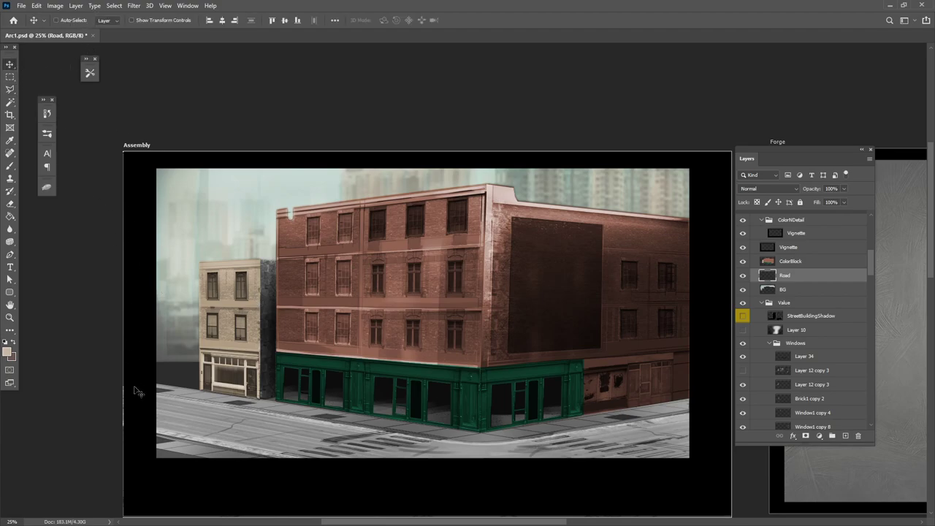
click(10, 91)
click(156, 386)
click(481, 433)
click(691, 400)
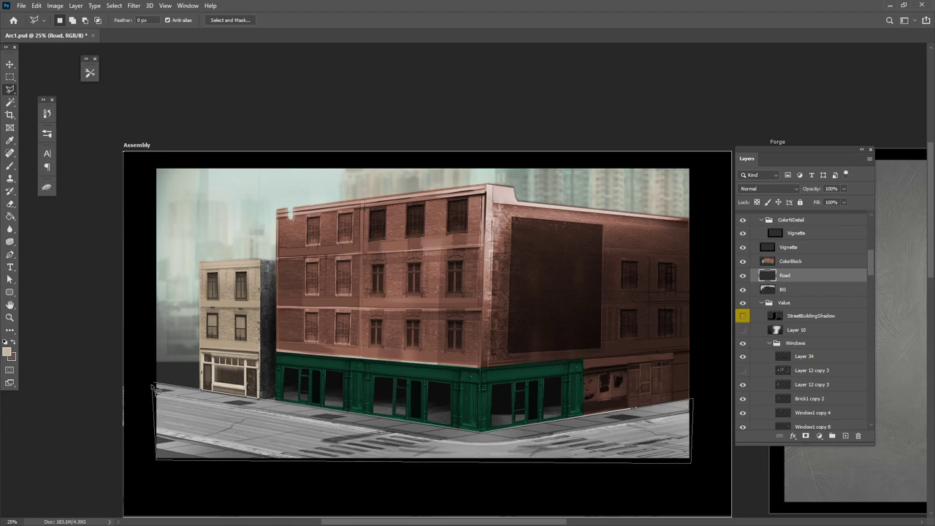
click(158, 388)
Sample dark brown from the building shadow and set the Road layer to Multiply, clearing the selection
key(b)
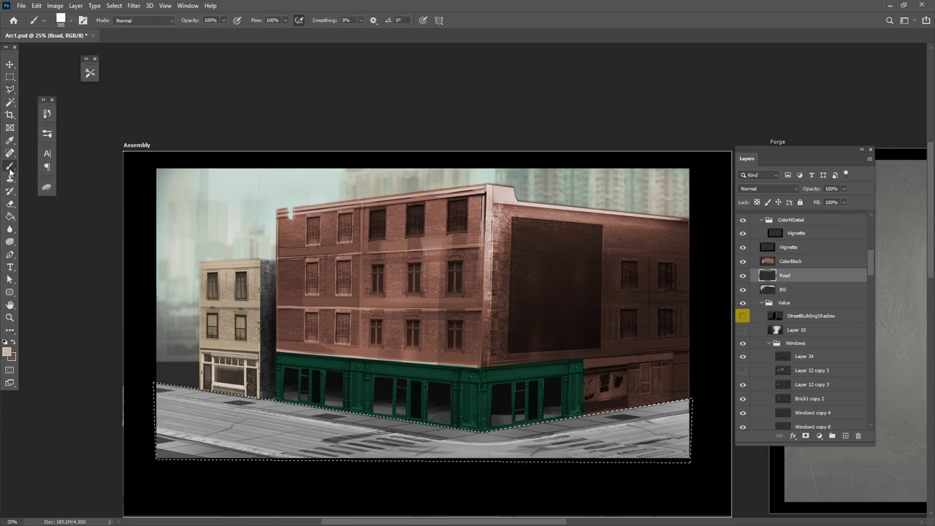
alt+click(262, 322)
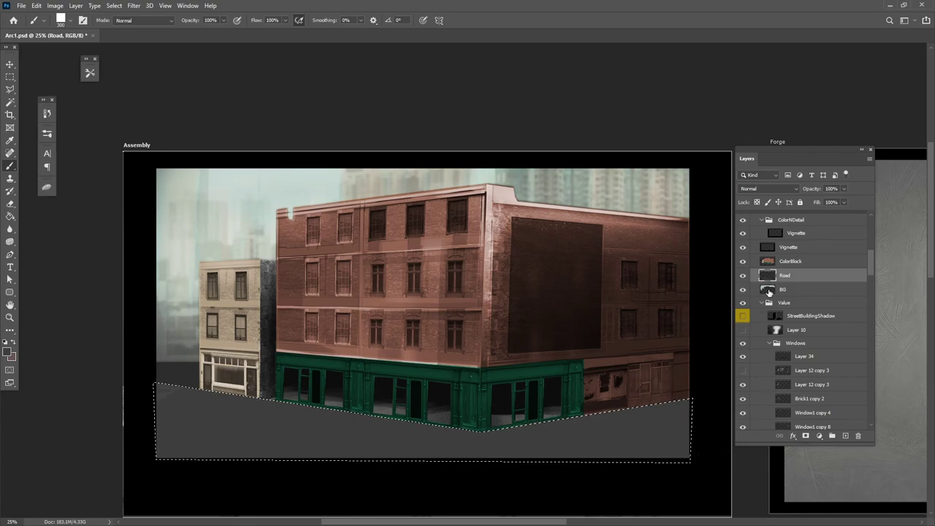
click(767, 189)
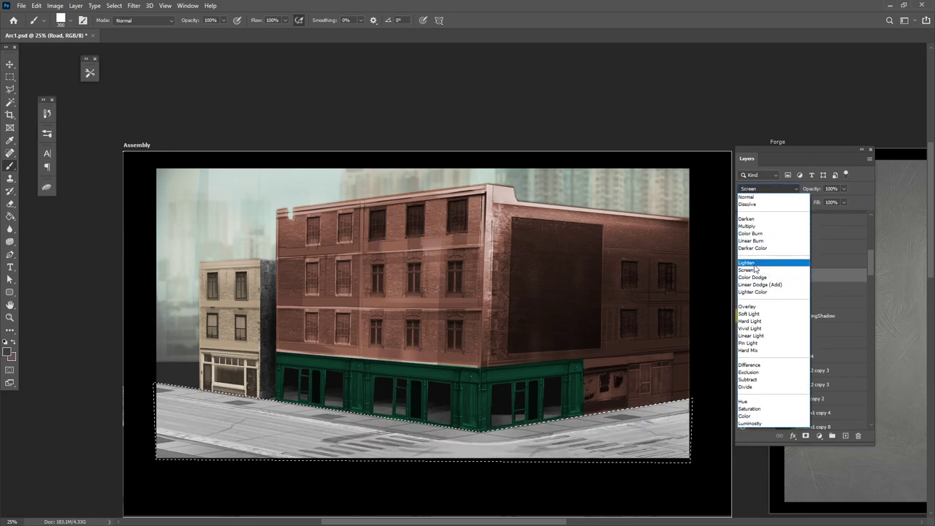
click(753, 226)
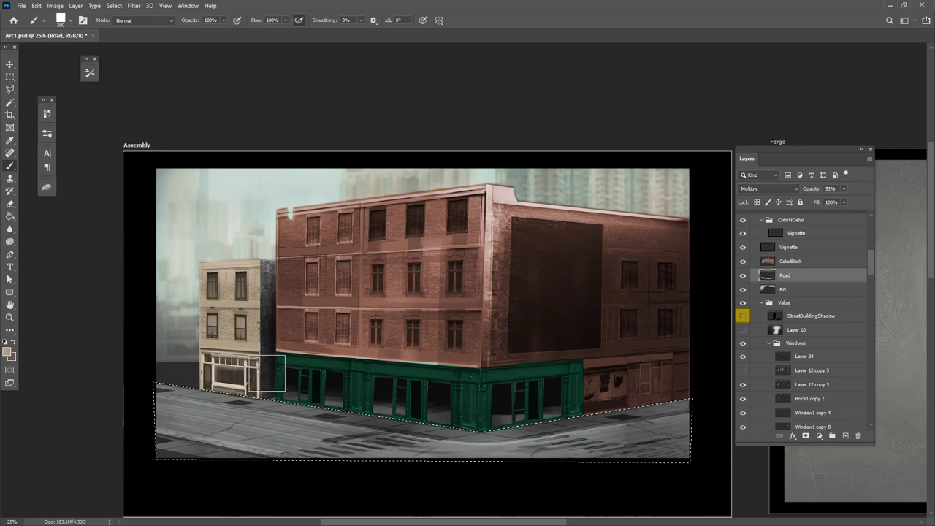
key(ctrl+d)
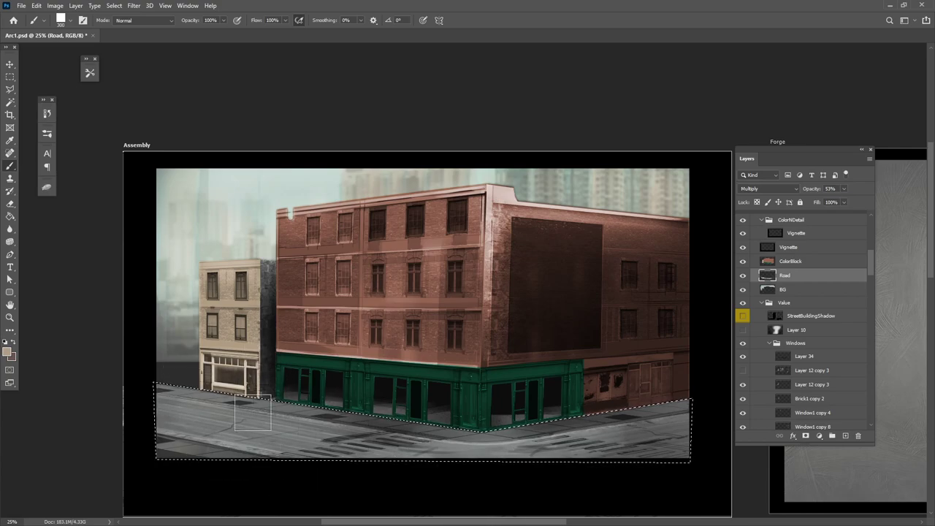
key(ctrl+z)
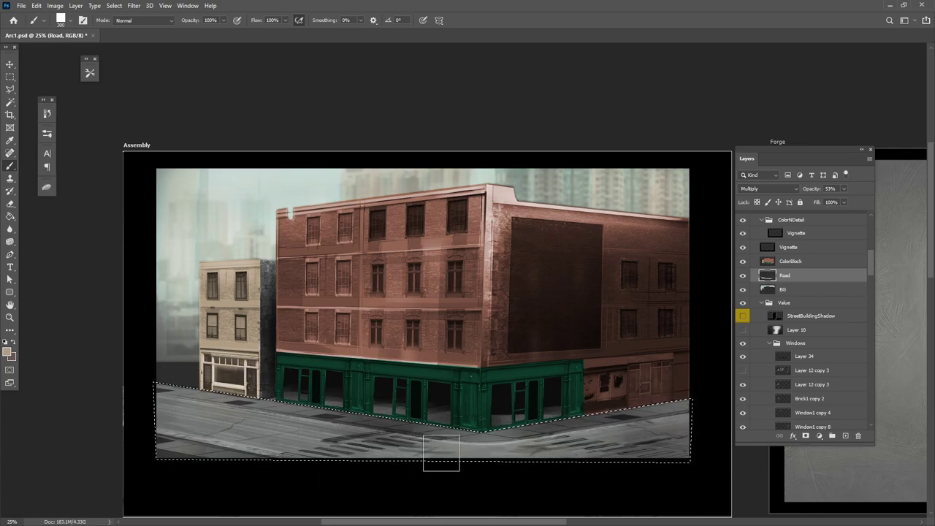
key(ctrl+d)
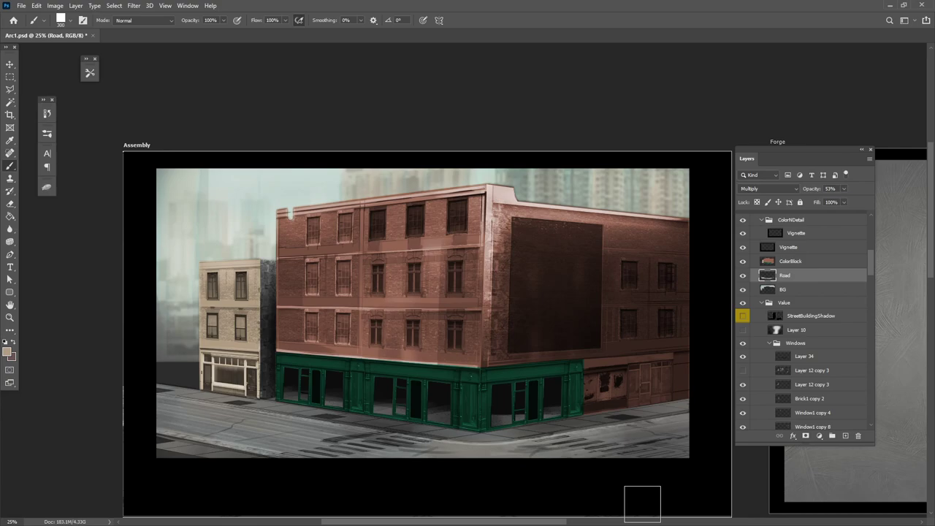
click(10, 64)
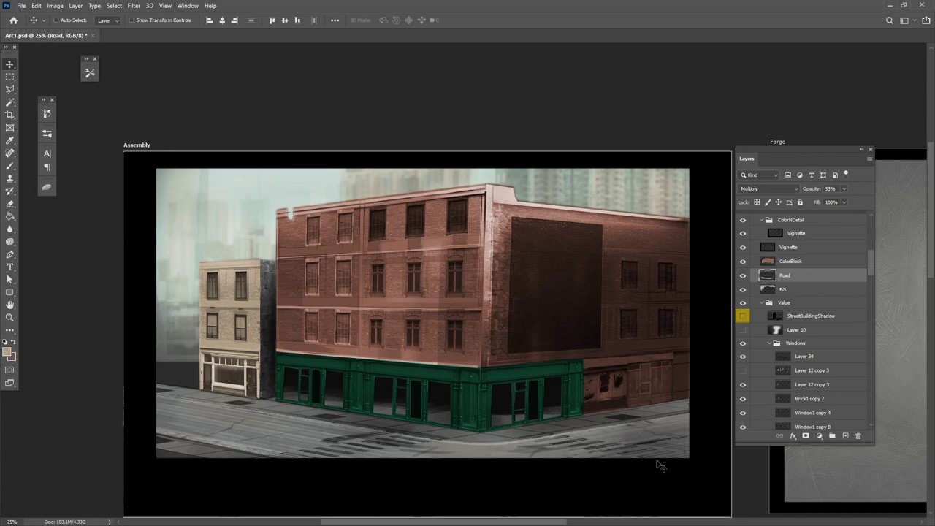
Lasso the dark strip beside the beige building on ColorBlock and brush it with sampled brick colour
click(790, 261)
key(l)
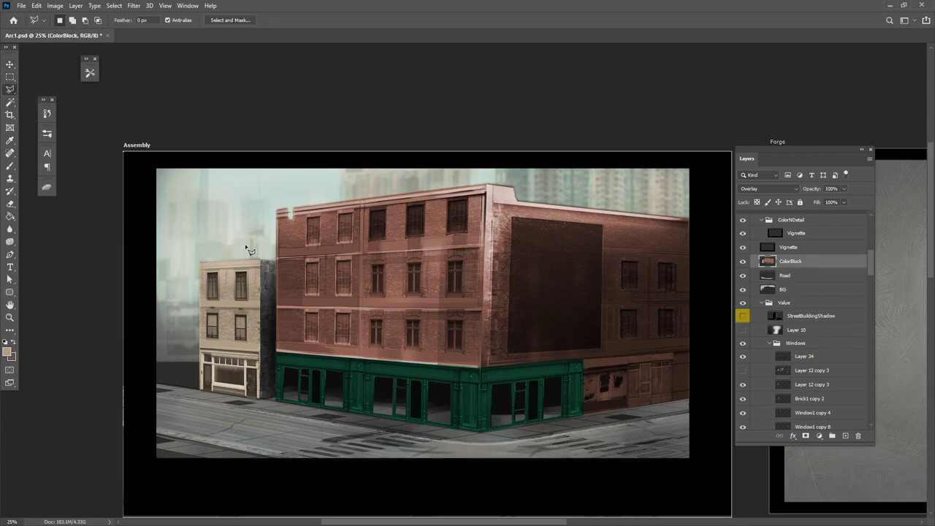
mouse_move(269, 330)
mouse_down()
mouse_move(259, 408)
mouse_move(276, 398)
mouse_move(261, 260)
mouse_up()
click(10, 166)
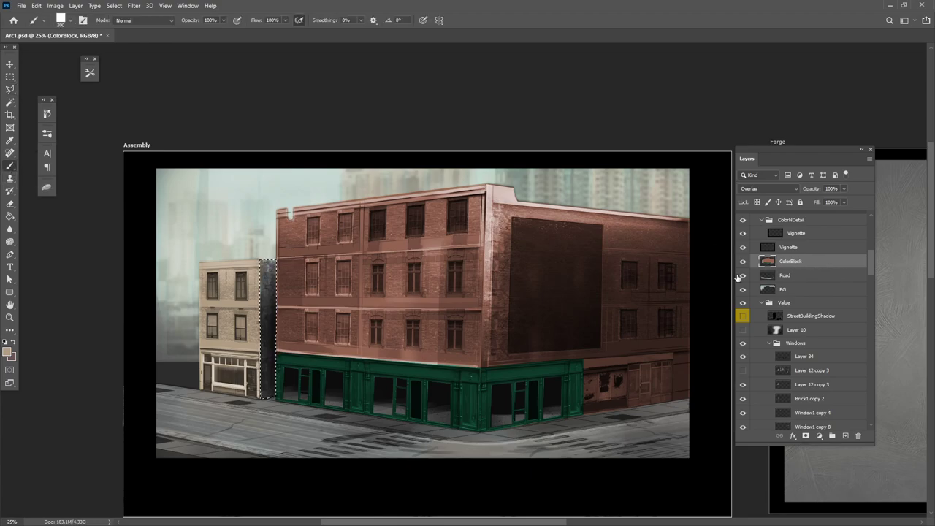
alt+click(489, 254)
mouse_move(299, 387)
mouse_down()
mouse_move(282, 496)
mouse_move(267, 329)
mouse_up()
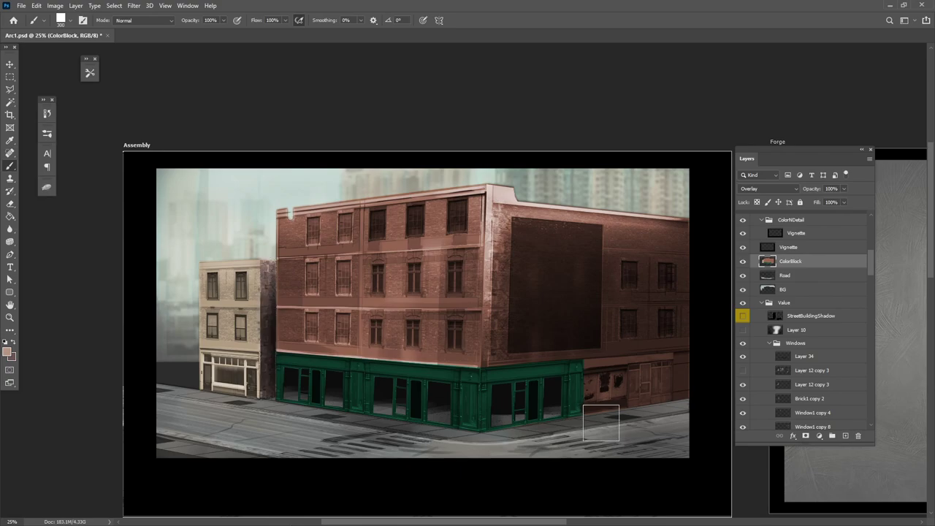
drag(653, 474, 542, 463)
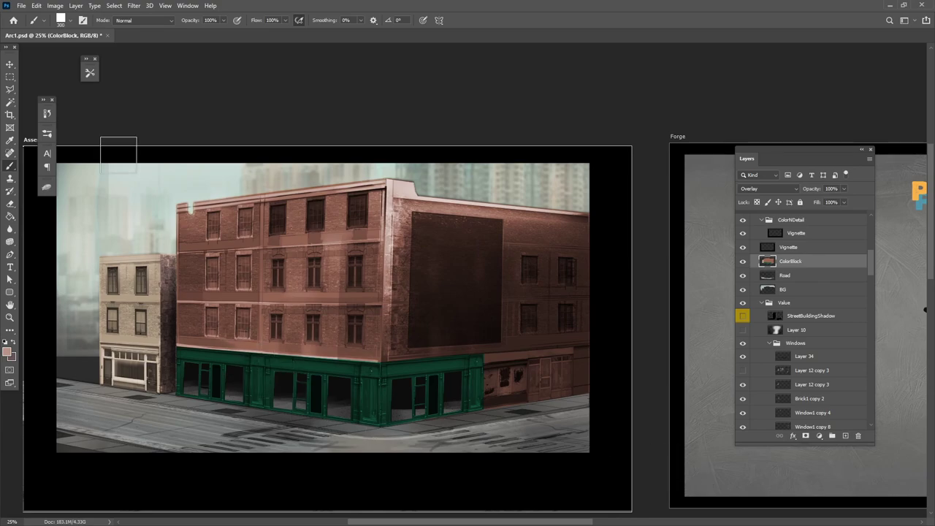
Pan across the canvas from the street scene to the Forge artboard
click(10, 64)
drag(351, 398, 494, 397)
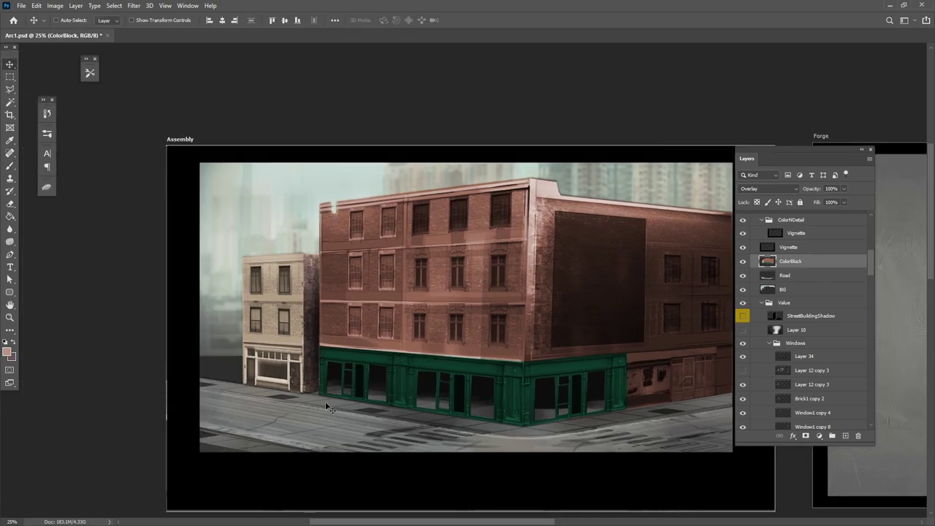
scroll(394, 415, right, 2)
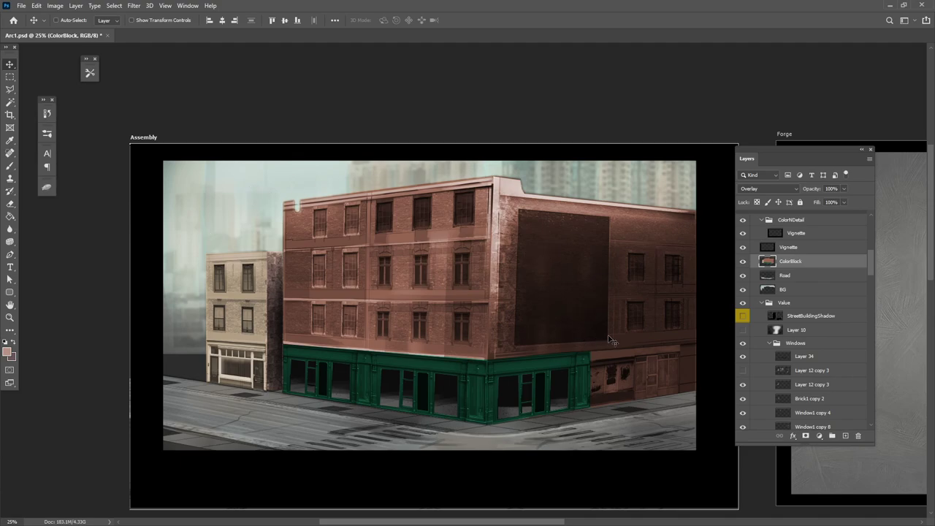
drag(658, 354, 390, 381)
drag(515, 356, 637, 360)
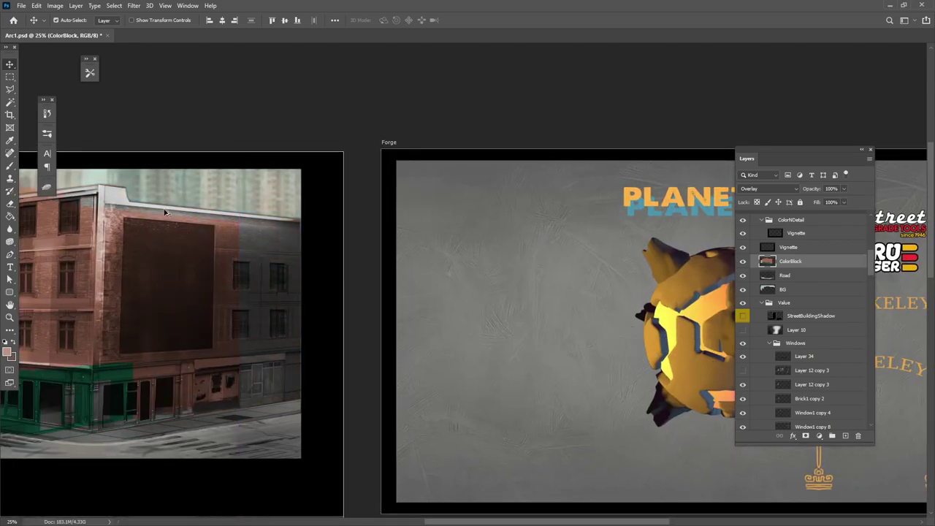
Undo the ColorBlock shift and arrange the planetoid, BERKELEY'S sign, Hill Street and THRU BURGER logos
key(ctrl+z)
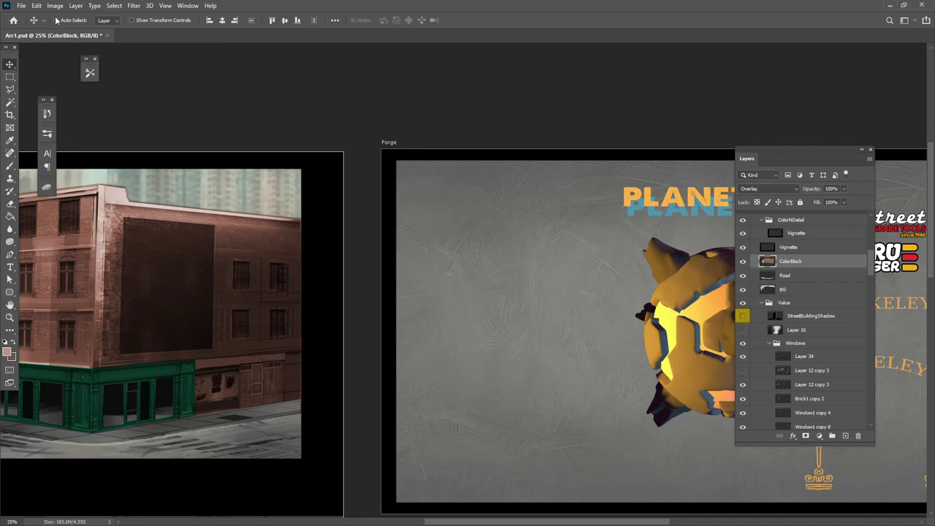
drag(431, 233, 253, 231)
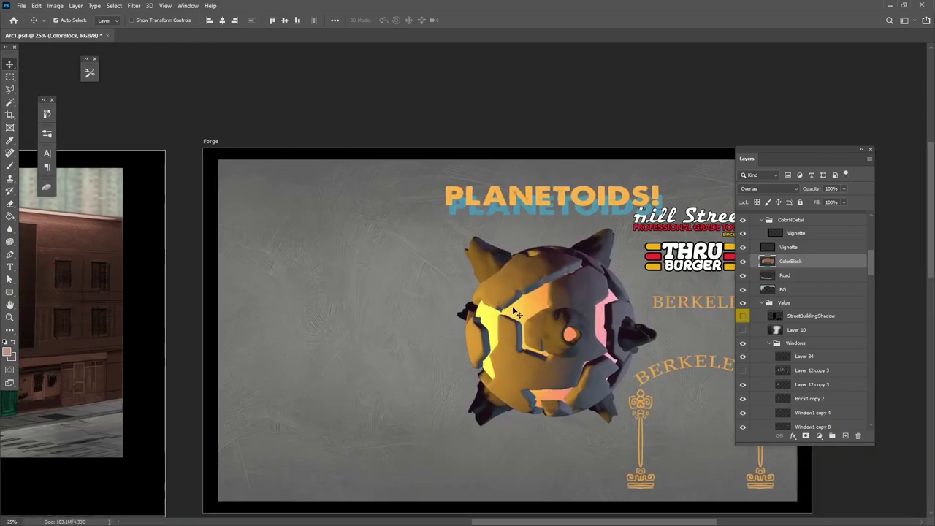
drag(561, 327, 381, 324)
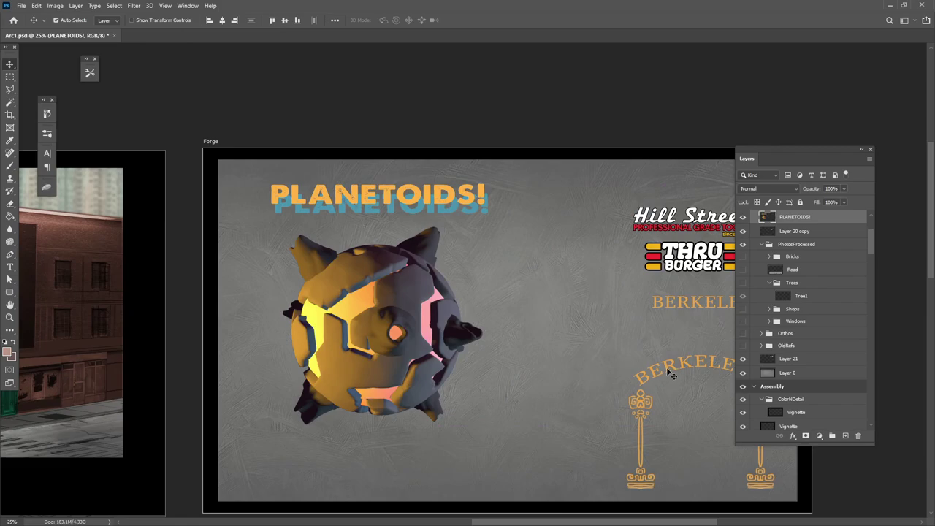
drag(666, 367, 521, 334)
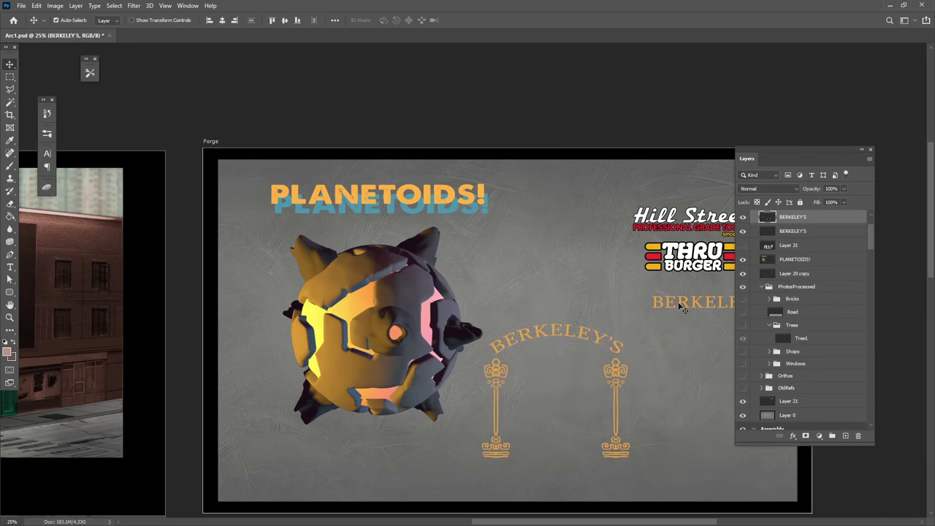
drag(687, 306, 456, 351)
drag(588, 265, 456, 235)
drag(602, 298, 463, 263)
drag(500, 315, 577, 321)
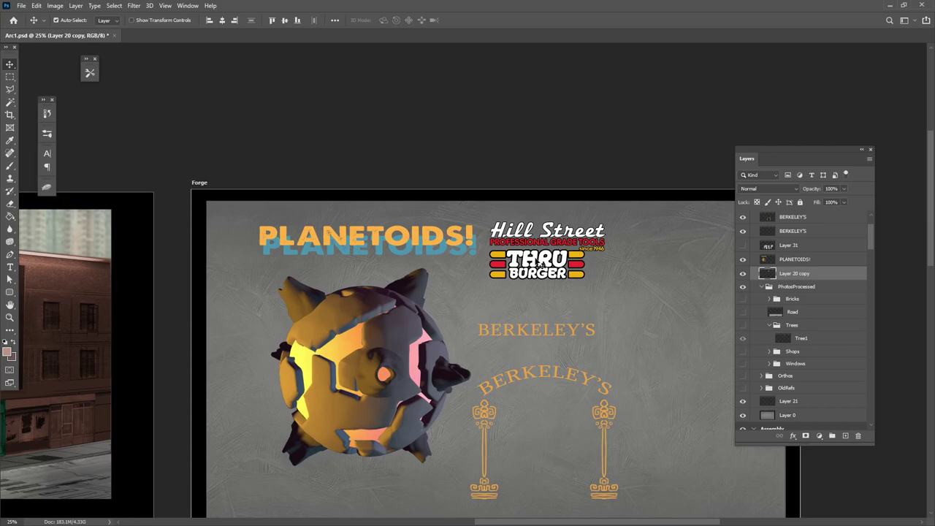
drag(539, 266, 549, 264)
Fine-tune the planetoid, grey background and BERKELEY'S arch positions on the Forge artboard
drag(410, 394, 524, 382)
drag(454, 444, 525, 432)
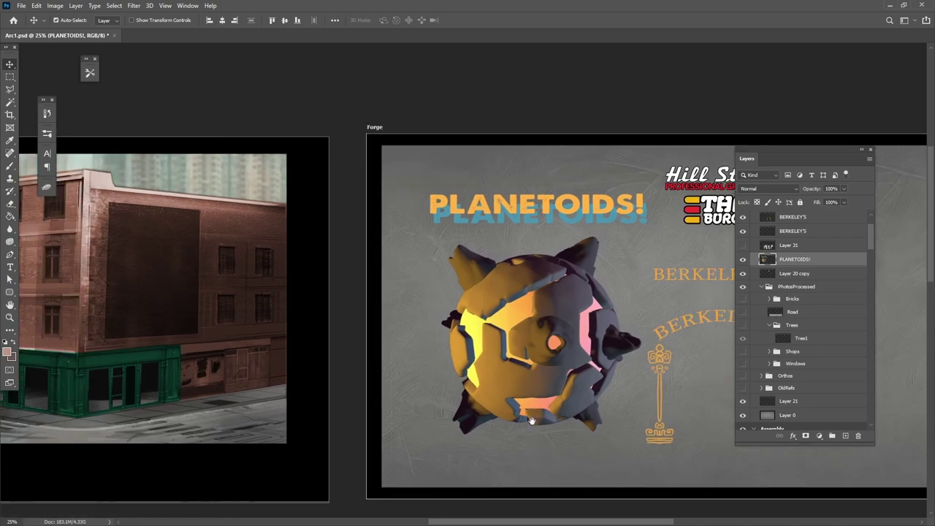
drag(536, 387, 519, 392)
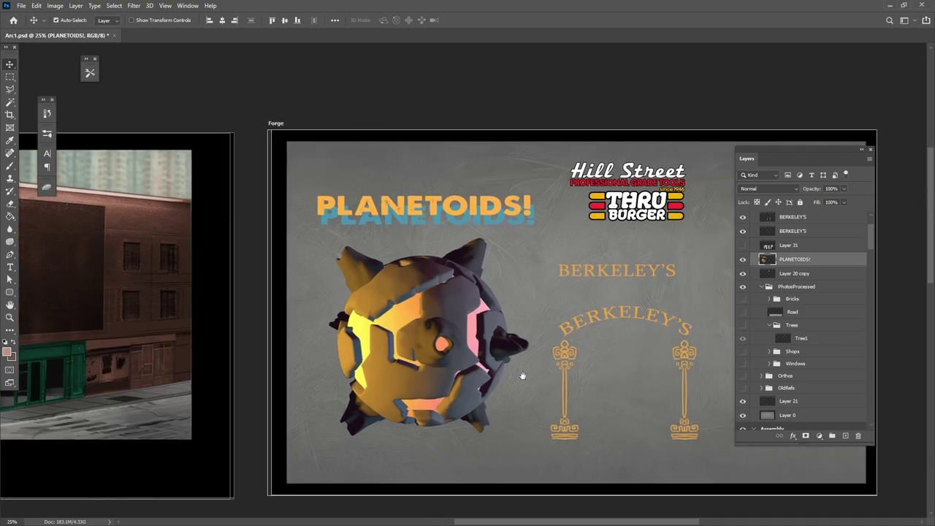
drag(649, 386, 550, 382)
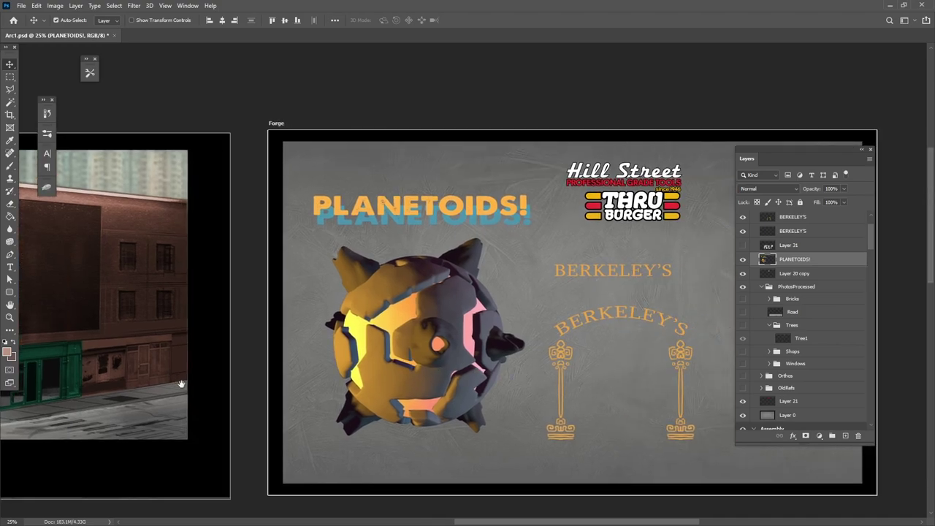
drag(143, 382, 451, 376)
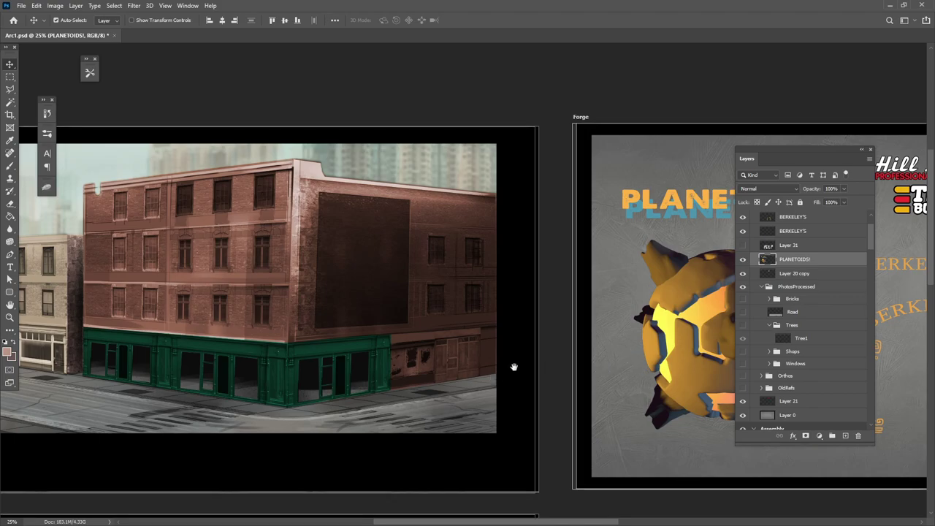
drag(511, 367, 220, 373)
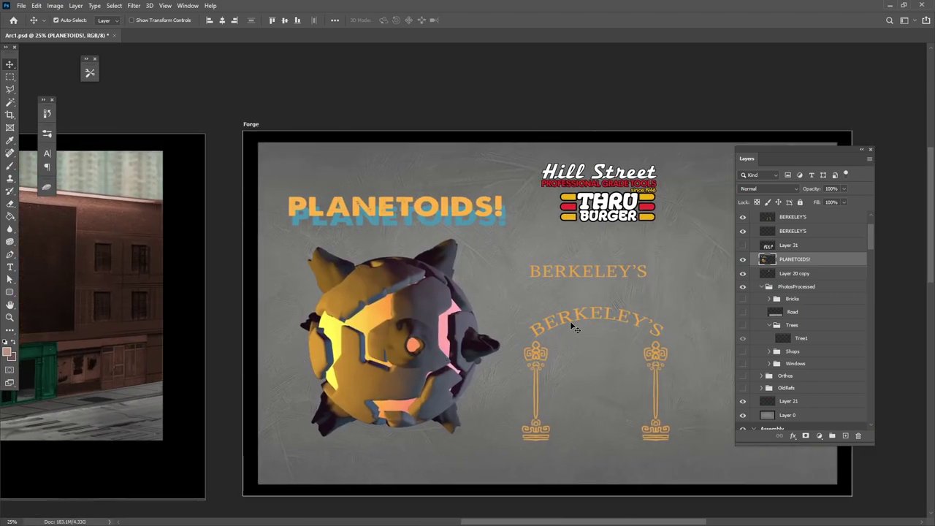
drag(565, 317, 449, 357)
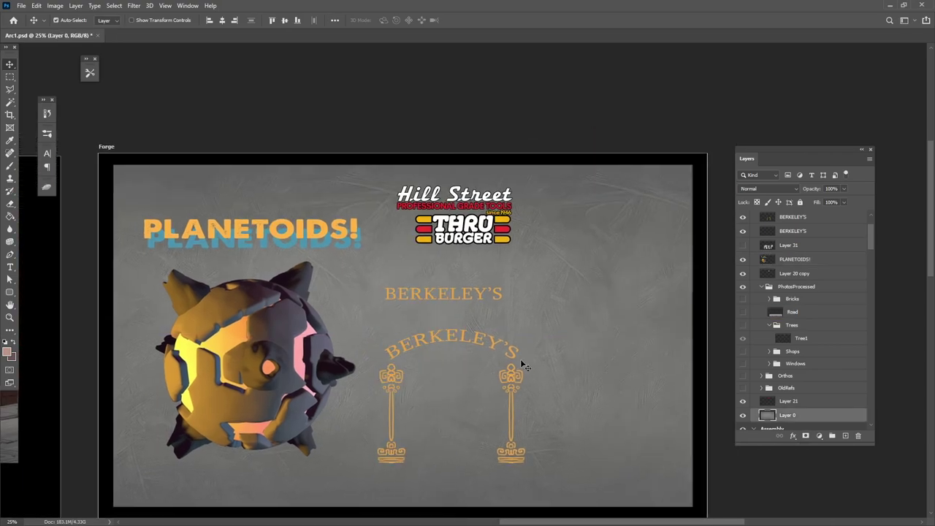
drag(514, 356, 567, 340)
Lock the Layer 0 background, shift the BERKELEY'S arch left, and deselect all layers
click(846, 417)
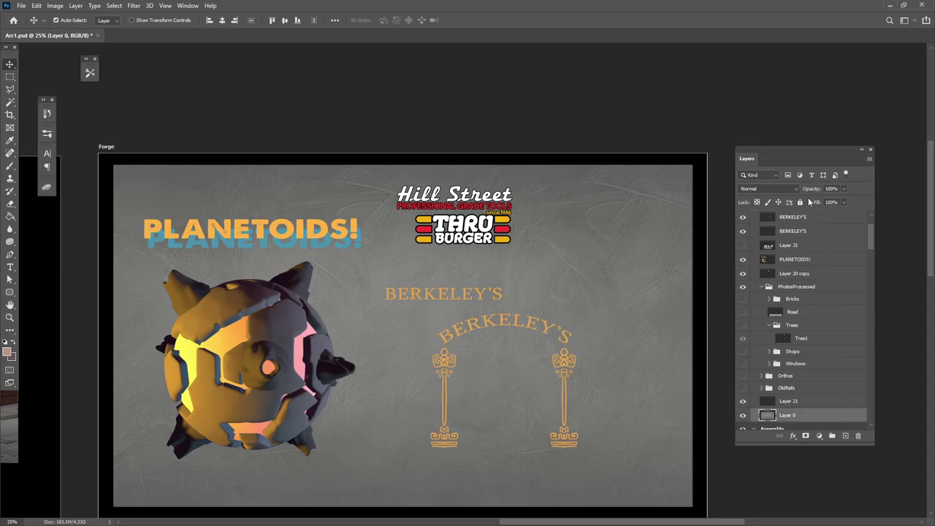
click(799, 203)
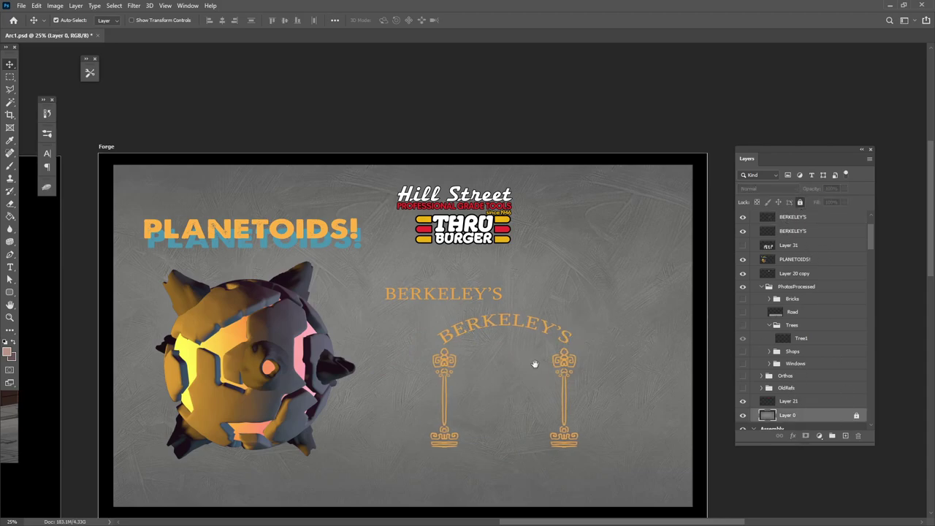
drag(563, 363, 517, 368)
click(465, 296)
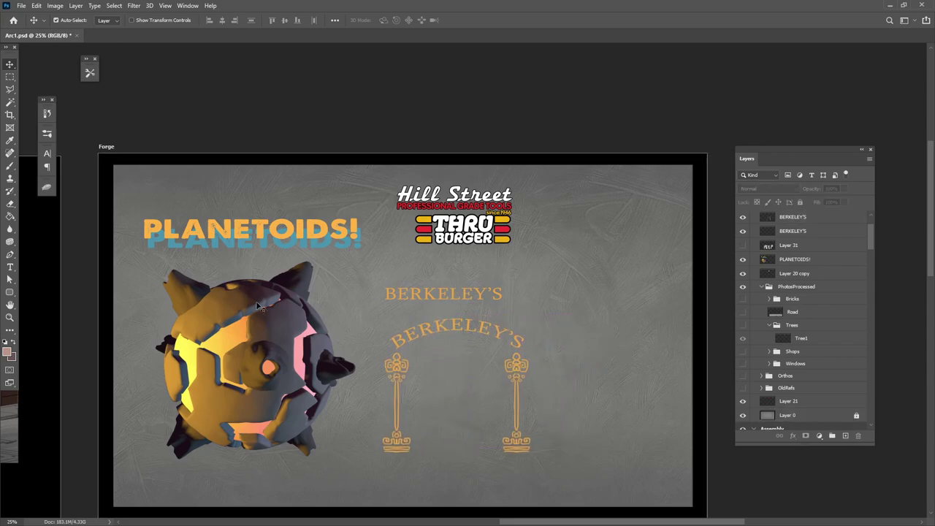
Add the text ANDREW to the right of BERKELEY'S and commit it
click(11, 268)
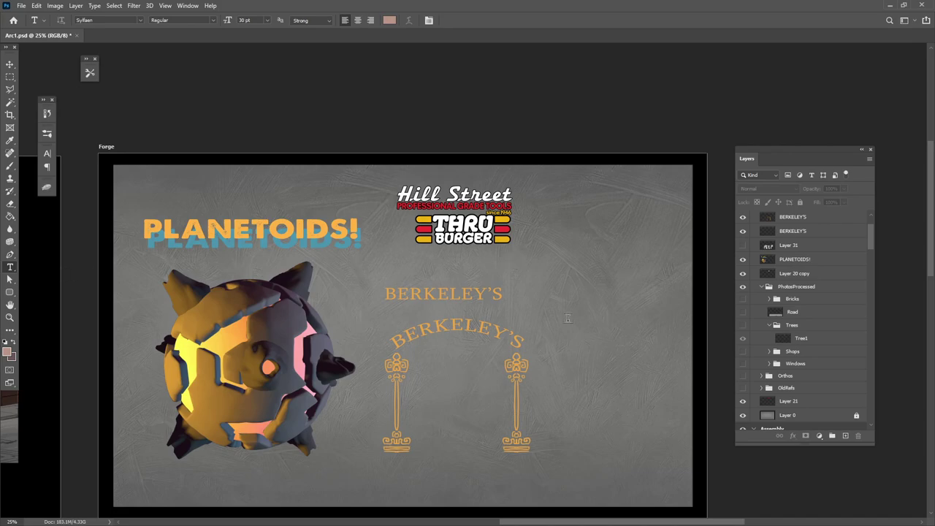
click(540, 298)
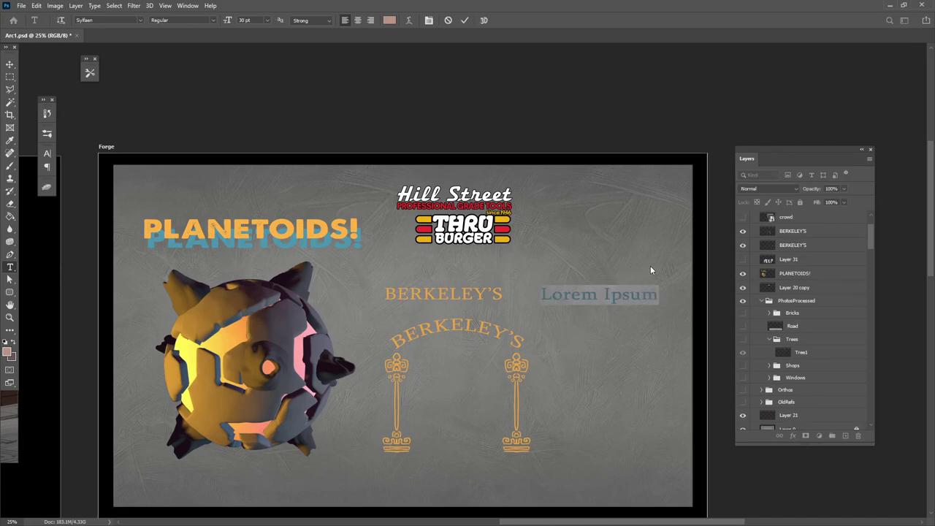
text(ANDREW)
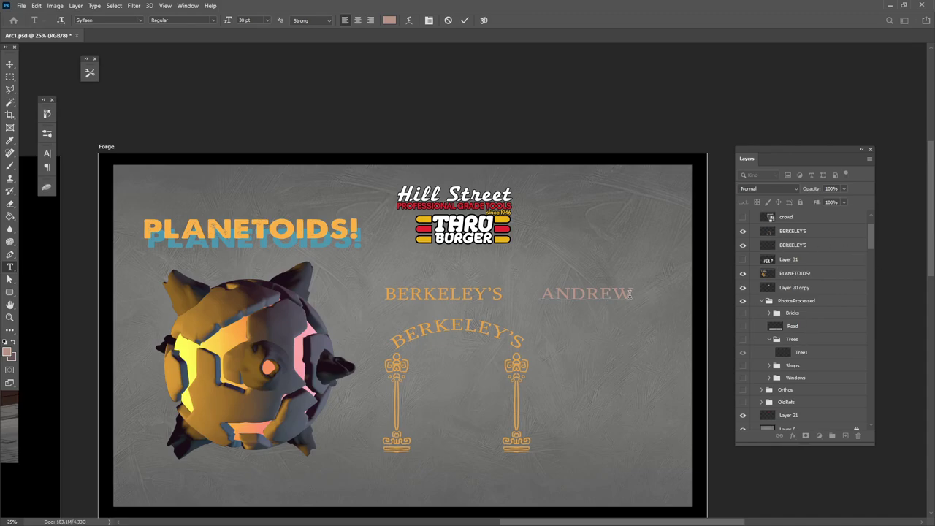
drag(635, 294, 528, 296)
key(ctrl+h)
click(10, 64)
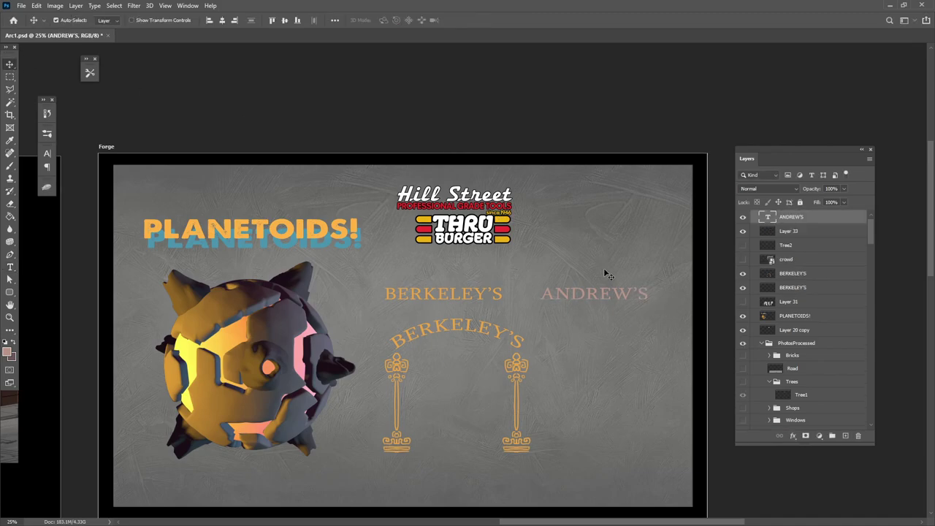
Change the shop-name text's font to Dunbar Text
double_click(764, 219)
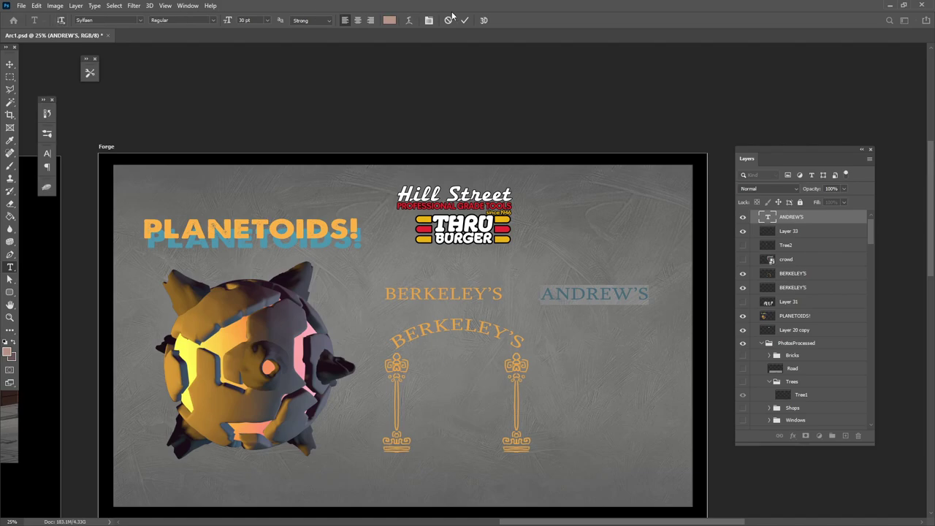
click(140, 21)
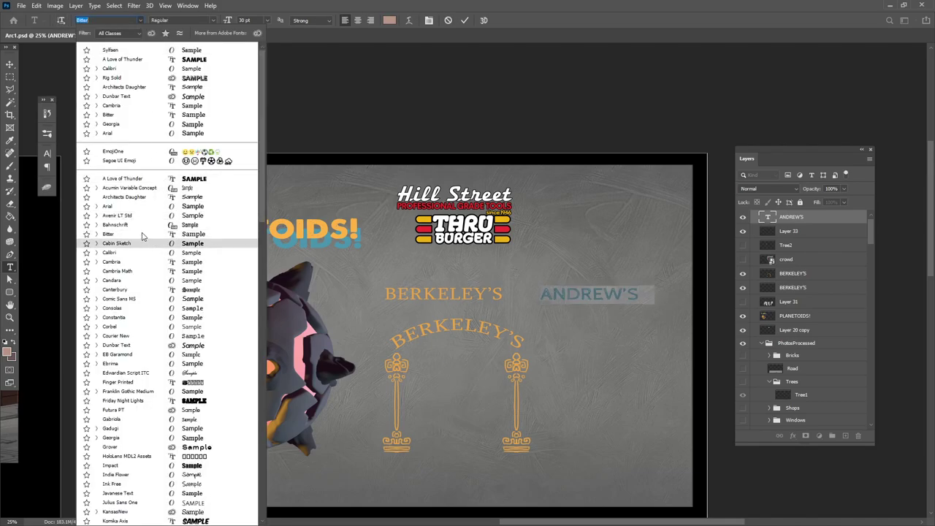
key(Up)
key(Up)
key(Up)
key(Up)
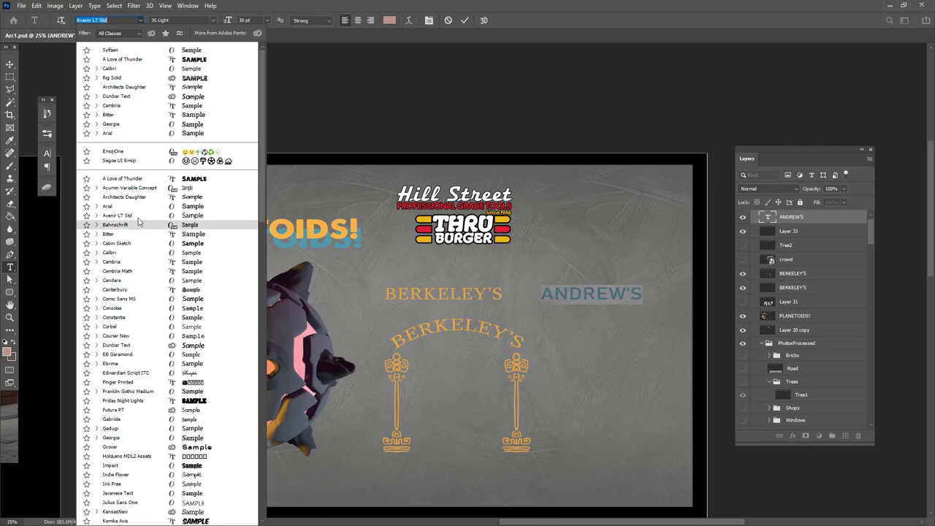
click(157, 344)
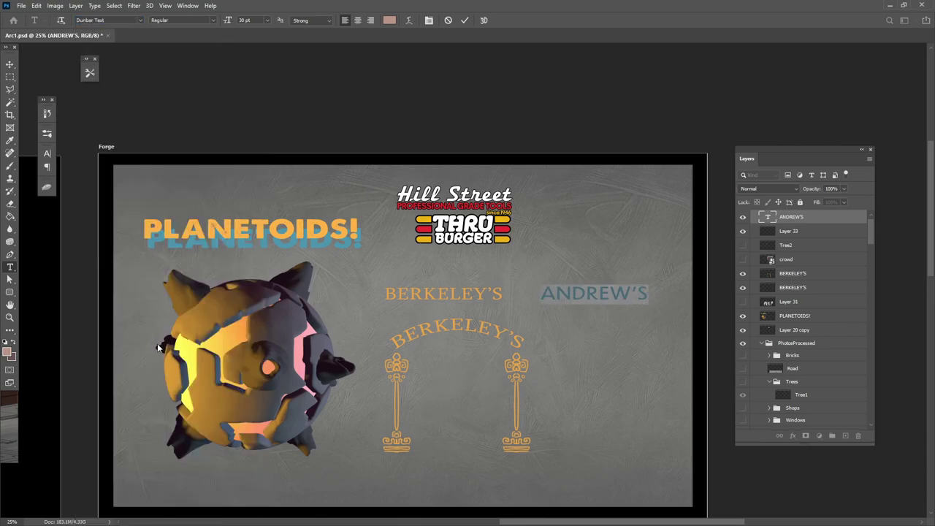
click(10, 64)
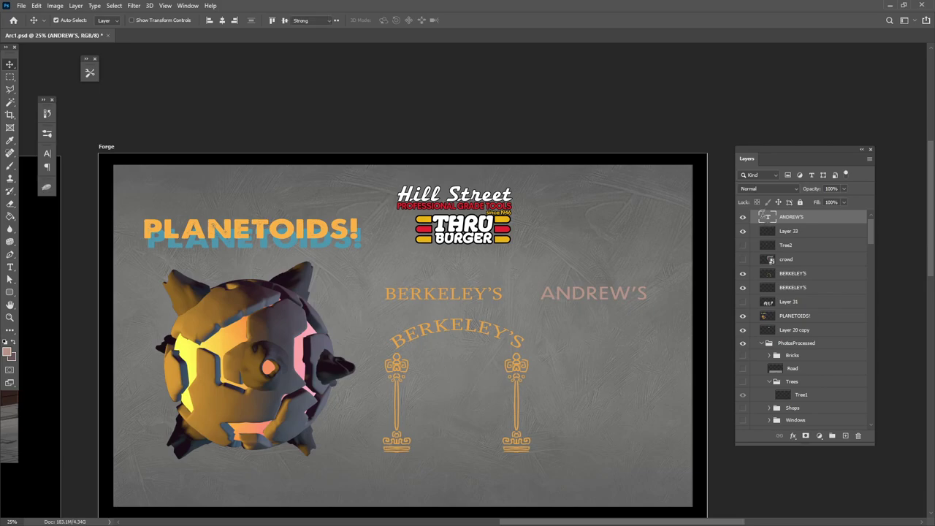
Colour the shop-name text dark grey #2f2f2f and commit the edit
double_click(766, 216)
click(389, 20)
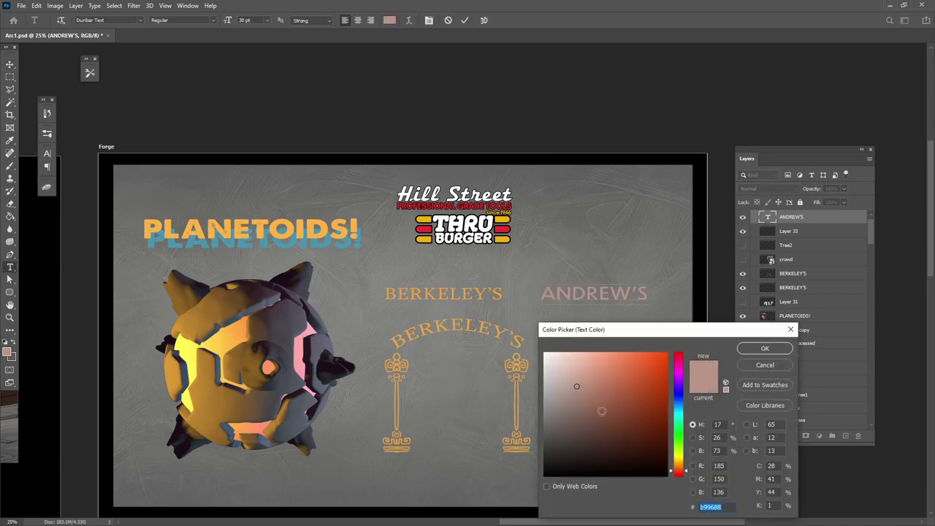
text(2f2f2f)
click(764, 349)
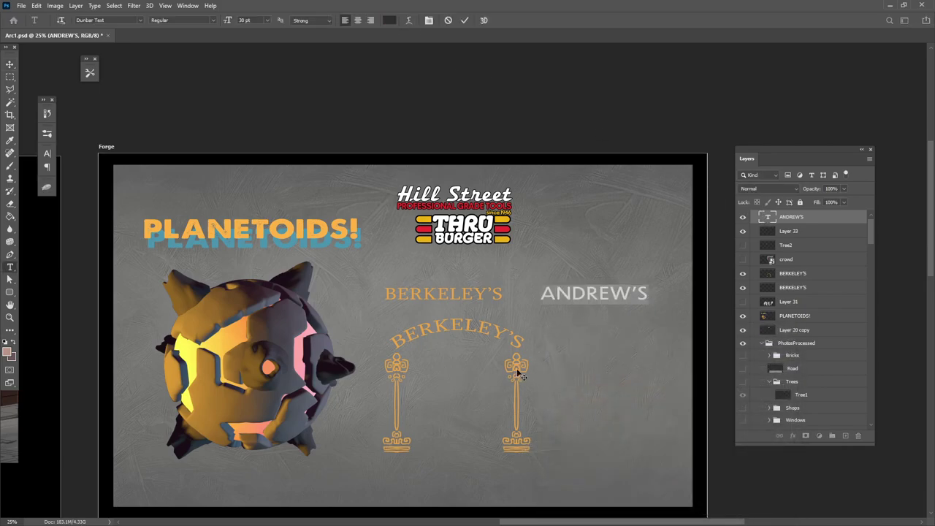
click(816, 220)
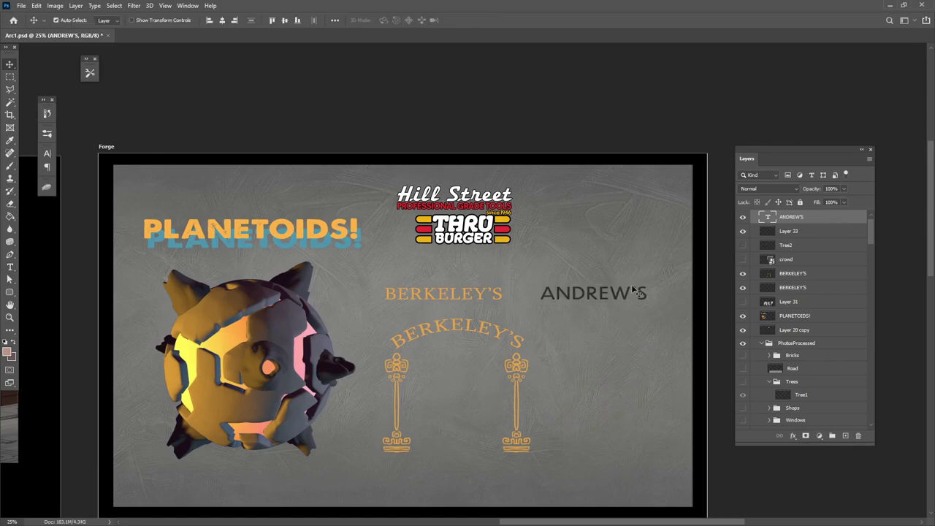
Give ANDREW a white 7 px outside stroke, then nudge it slightly upward
double_click(832, 220)
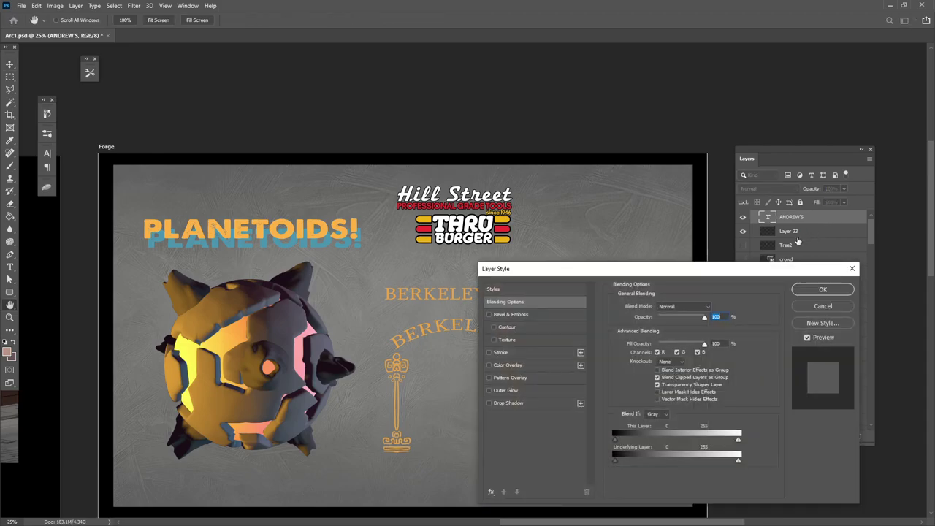
click(517, 352)
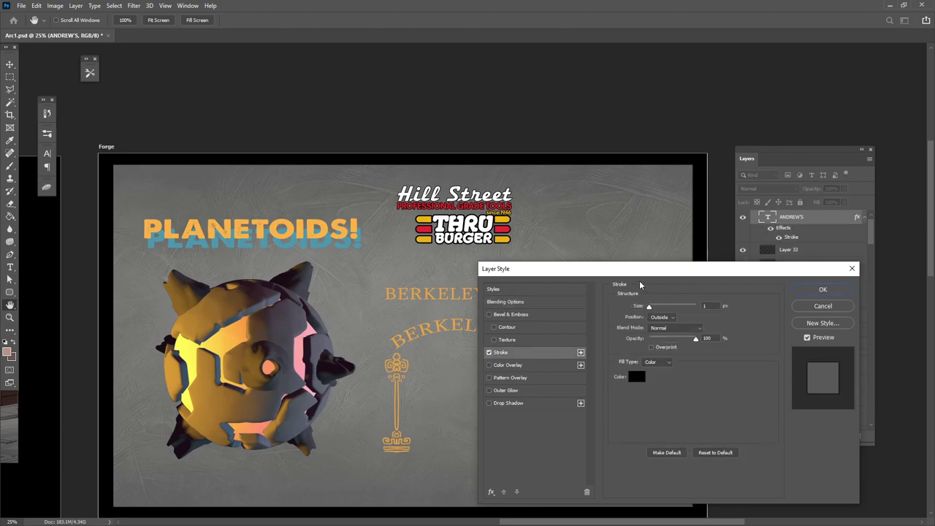
mouse_move(636, 268)
mouse_down()
mouse_move(730, 307)
mouse_move(689, 320)
mouse_up()
click(721, 373)
click(721, 369)
drag(698, 356, 710, 358)
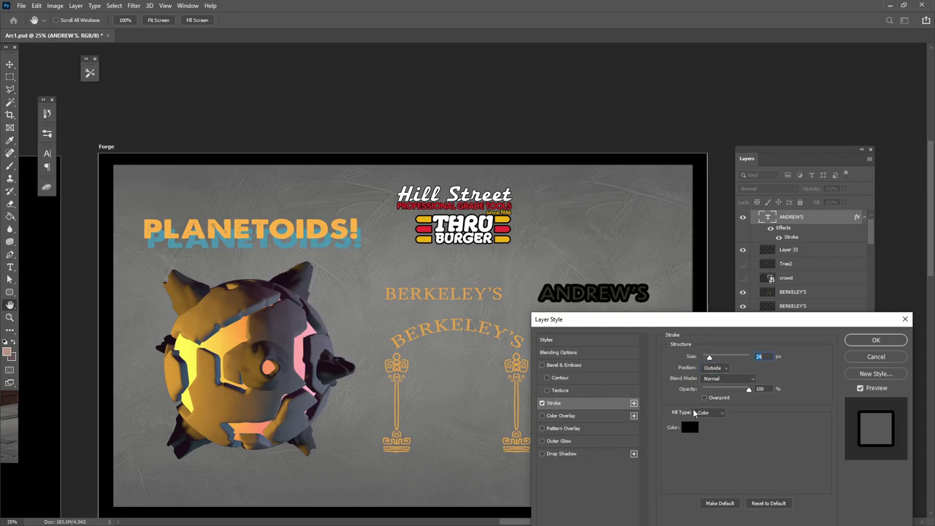
click(690, 427)
click(545, 352)
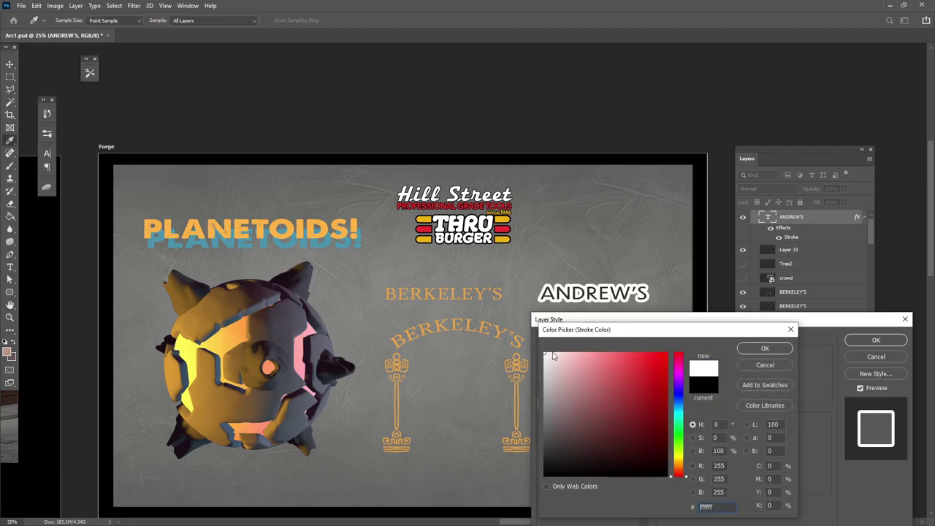
click(765, 349)
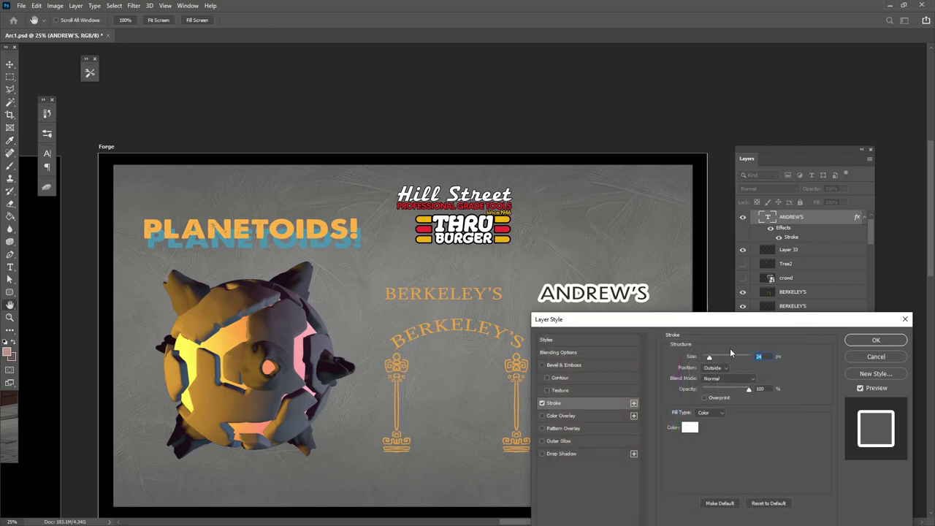
drag(708, 357, 705, 357)
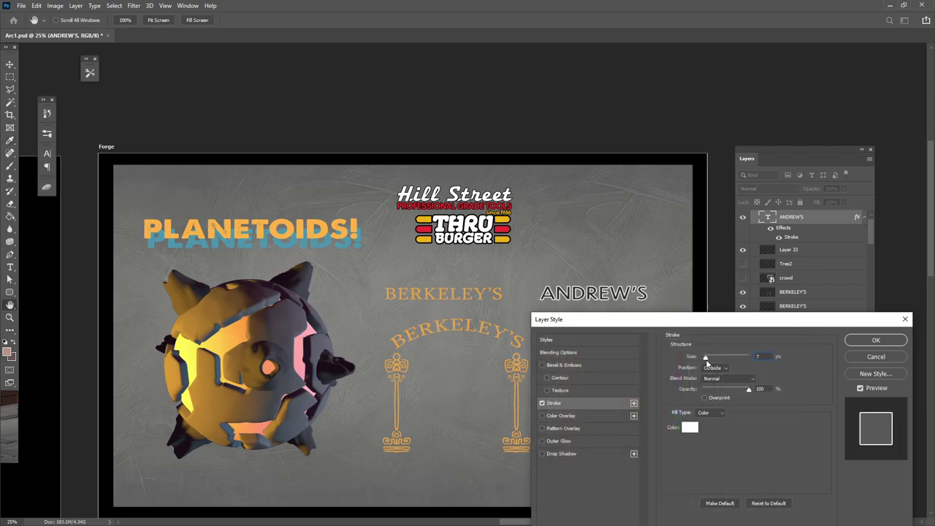
click(876, 339)
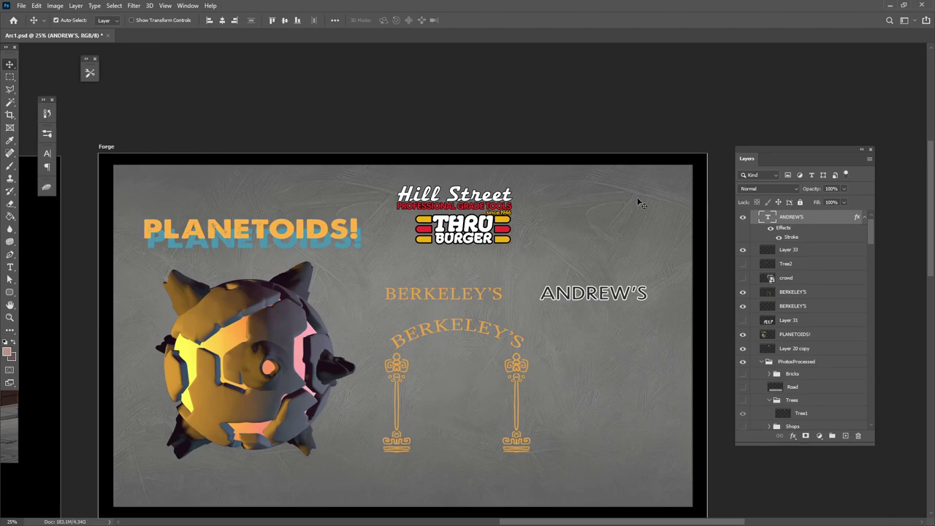
drag(617, 305, 616, 291)
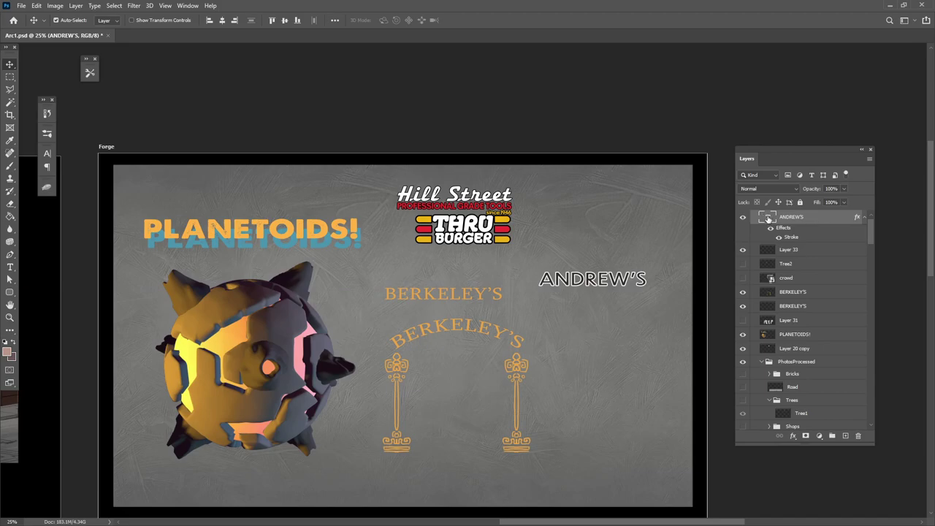
Warp the ANDREW text with the Arc style at +13% bend and commit
double_click(767, 219)
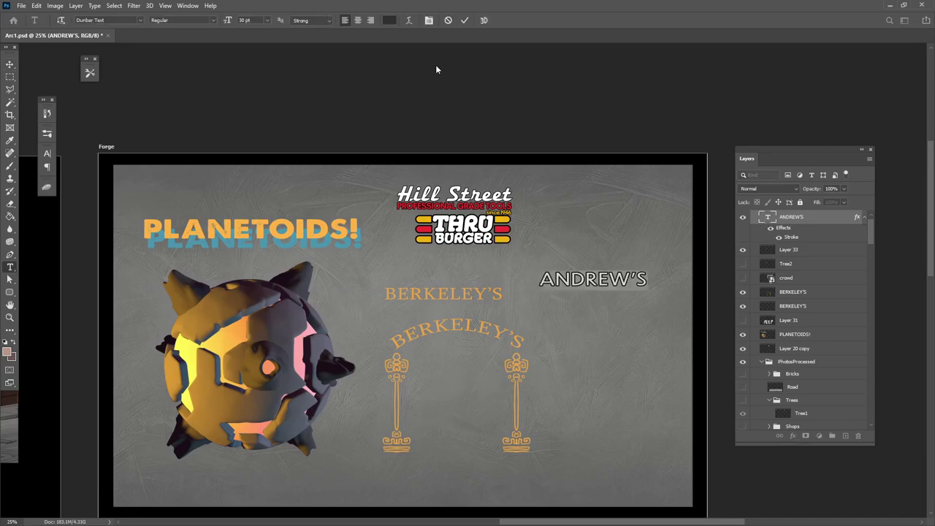
click(409, 20)
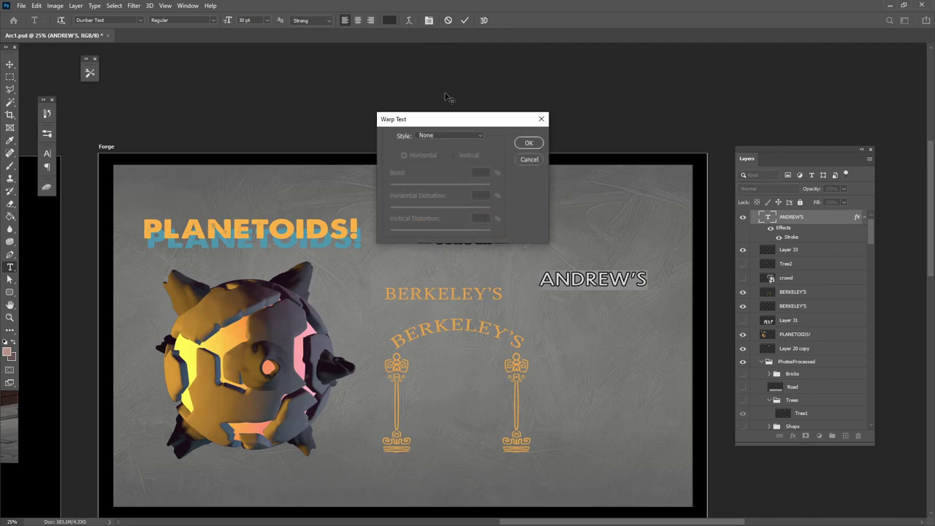
click(477, 138)
click(449, 157)
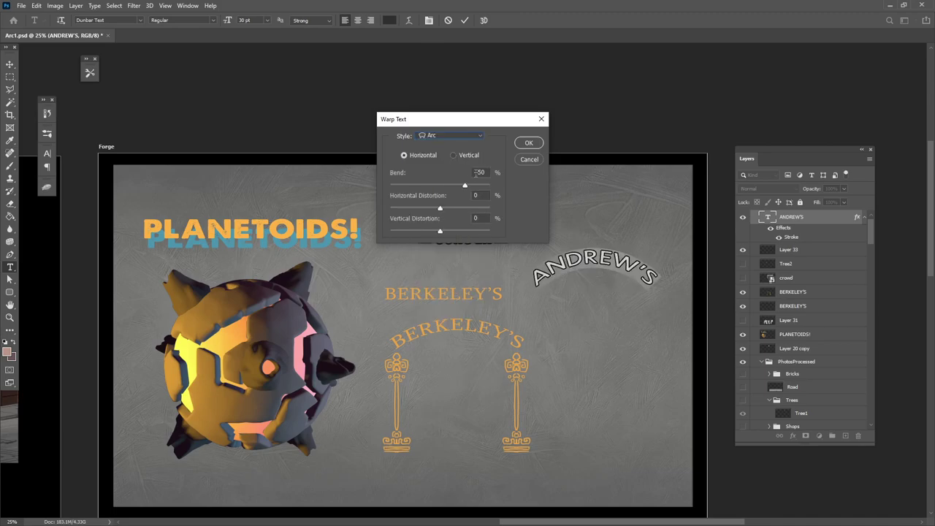
mouse_move(462, 185)
mouse_down()
mouse_move(428, 184)
mouse_move(446, 185)
mouse_up()
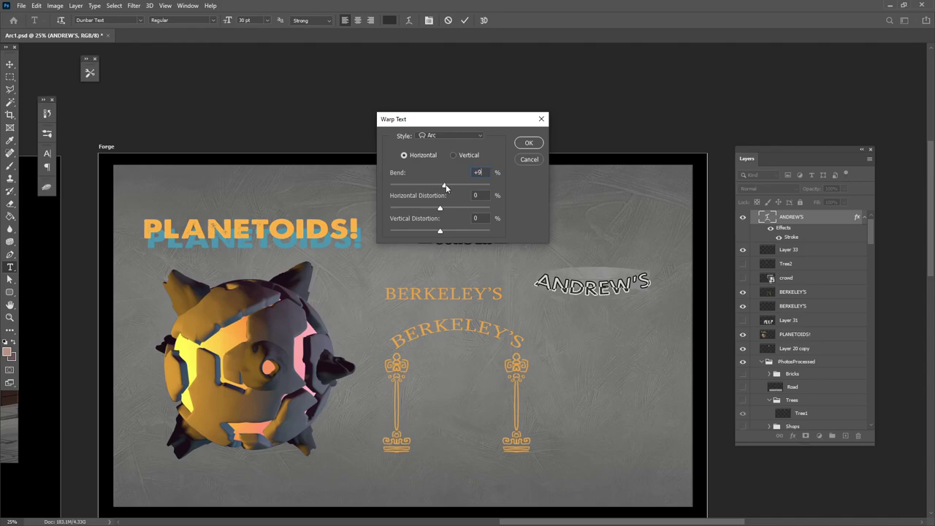
click(527, 143)
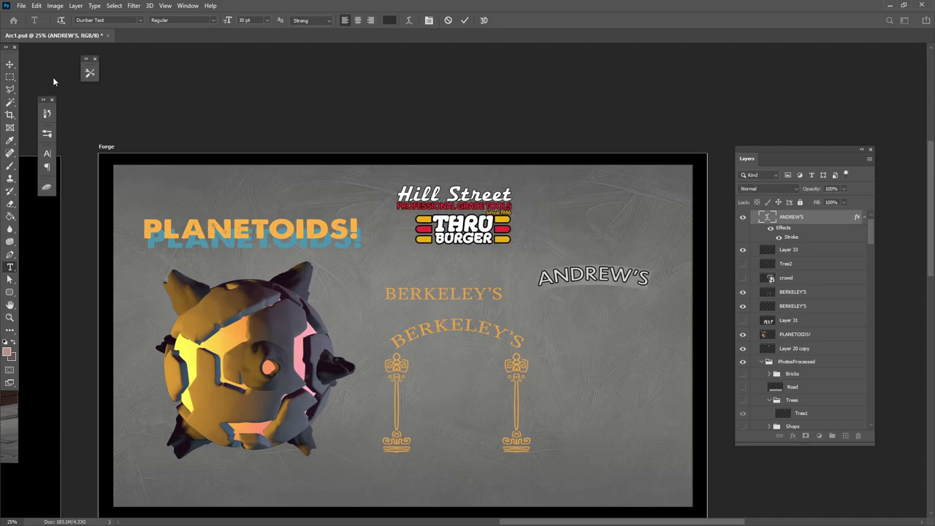
click(9, 64)
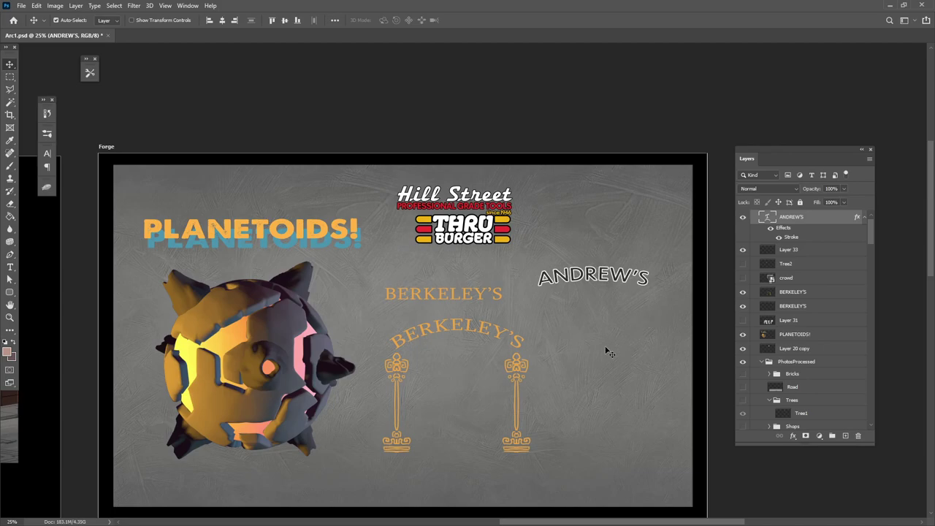
Move the planet render and PLANETOIDS! title up and to the right
drag(280, 381, 384, 370)
mouse_move(325, 404)
mouse_down()
mouse_move(334, 395)
mouse_move(331, 401)
mouse_up()
drag(538, 378, 440, 374)
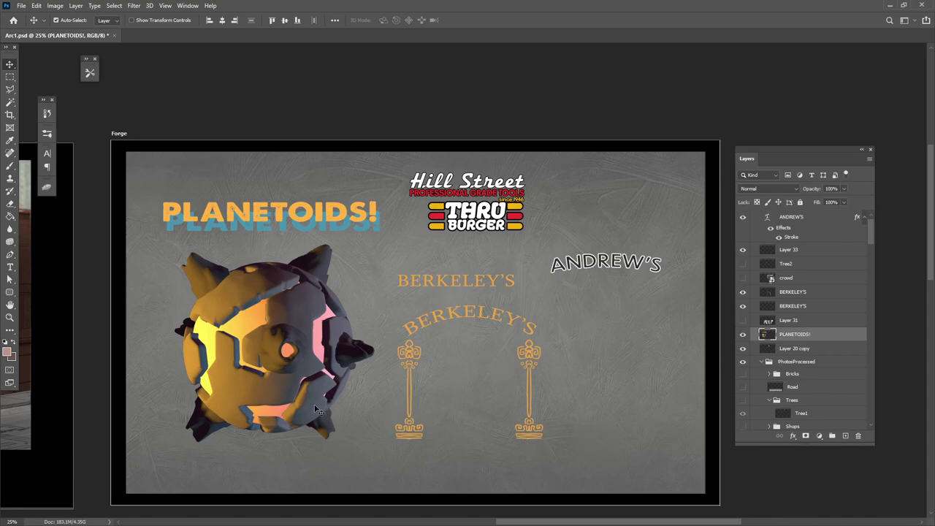
drag(319, 409, 323, 413)
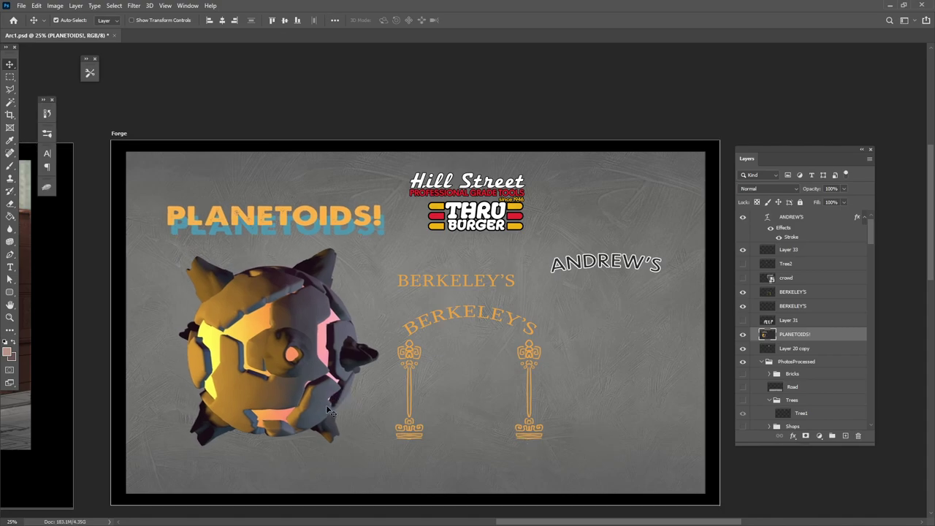
drag(307, 398, 318, 396)
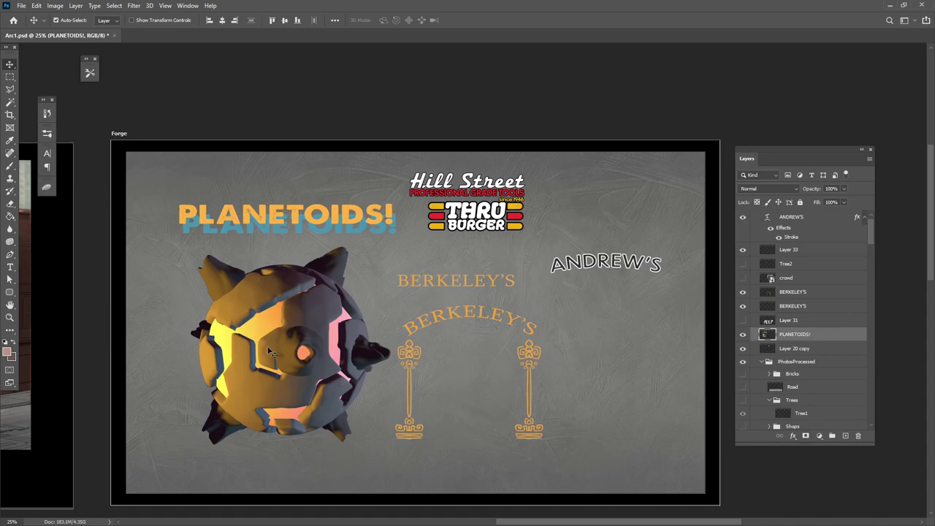
Nudge the Thru Burger logo, shift the planet toward the arch, and delete the ANDREW'S layer
drag(472, 217, 476, 222)
drag(279, 329, 274, 322)
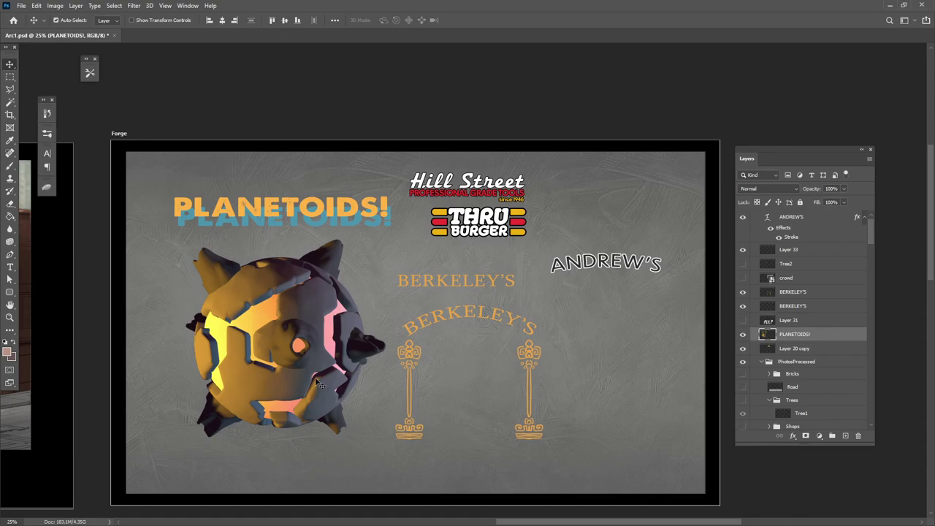
drag(251, 352, 270, 351)
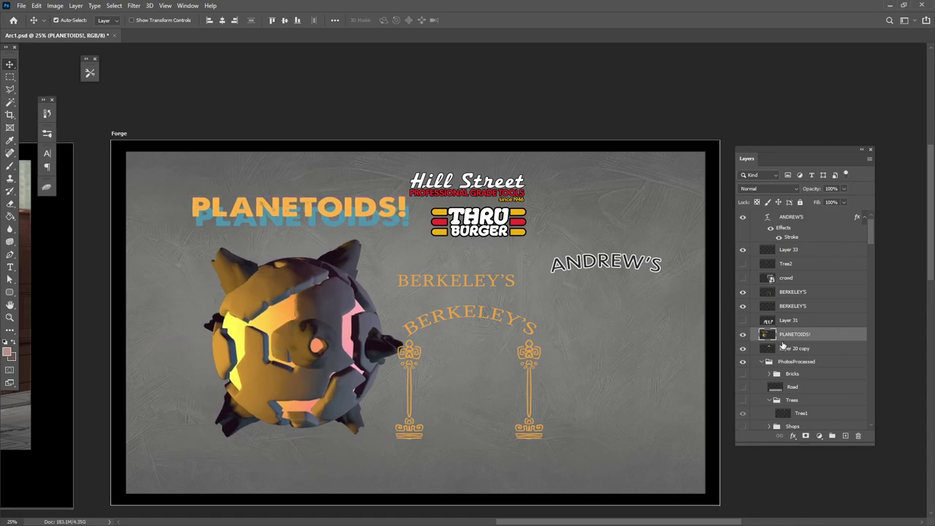
drag(803, 216, 857, 434)
Move the planet right, then shift both BERKELEY'S titles and lamp posts down-right
drag(304, 345, 585, 338)
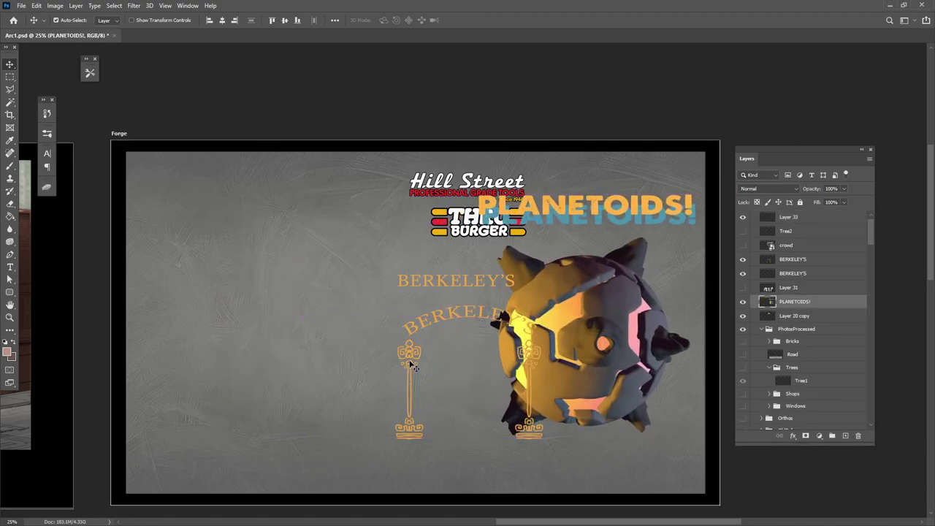
drag(408, 354, 431, 366)
drag(468, 285, 487, 292)
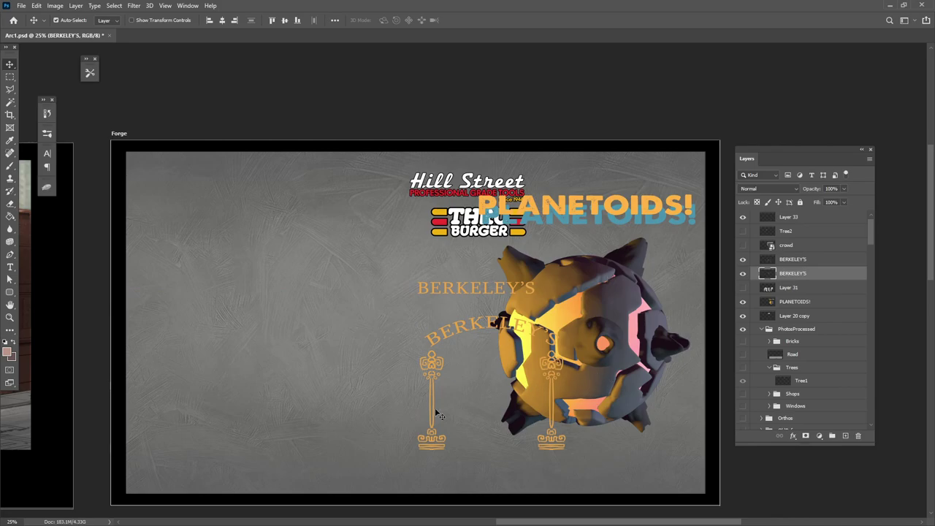
Look over both artboards, recentre on the Forge artboard, and select the crowd layer
drag(221, 382, 501, 388)
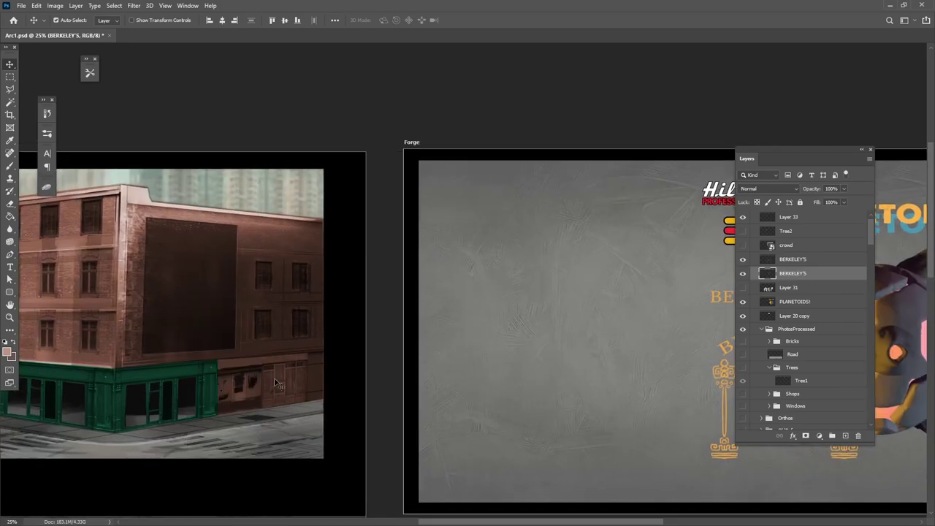
drag(608, 364, 276, 378)
drag(406, 379, 458, 376)
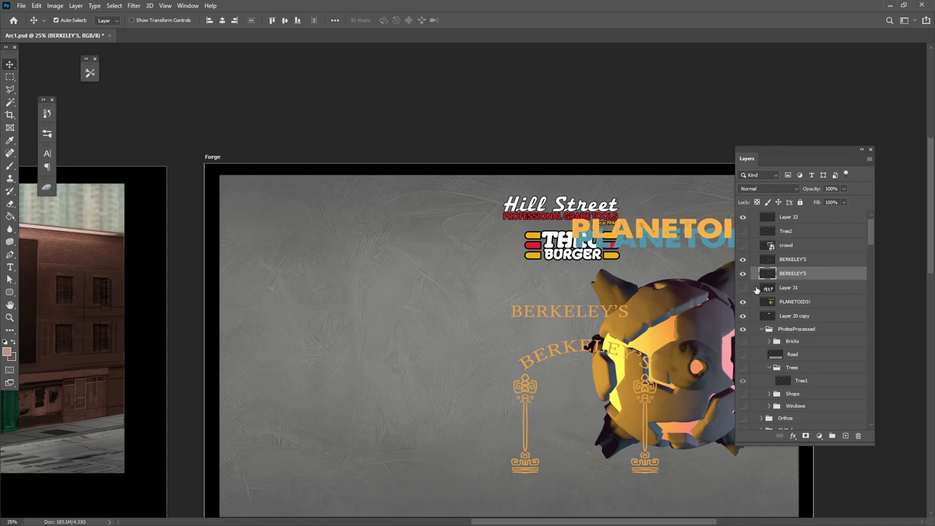
scroll(92, 413, left, 5)
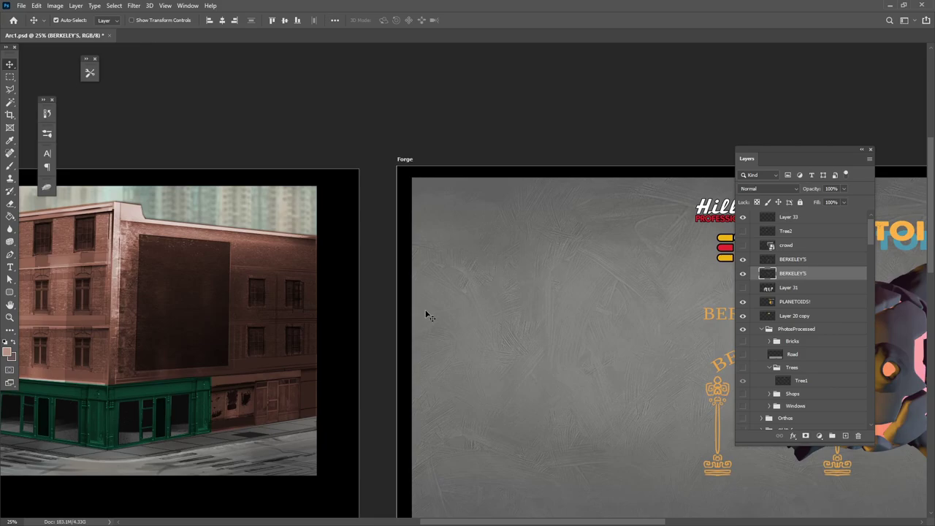
drag(281, 342, 238, 349)
scroll(439, 332, right, 4)
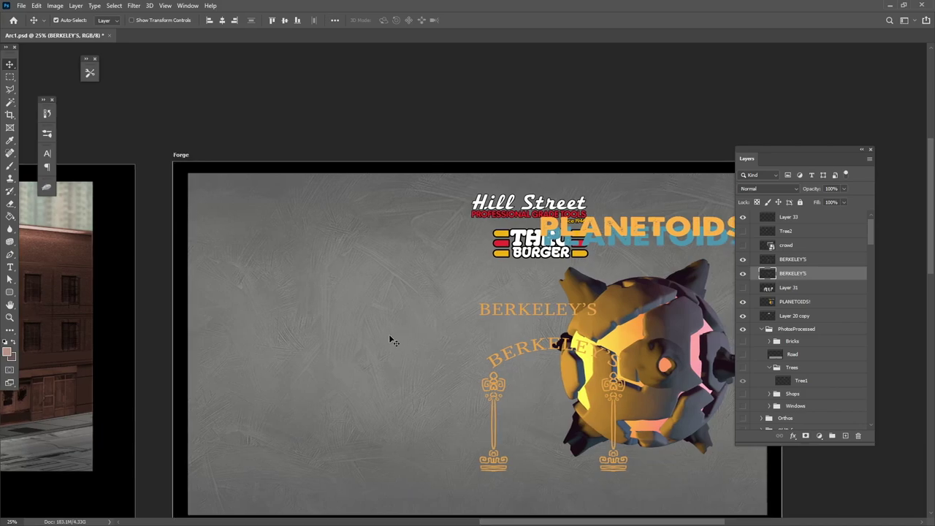
drag(342, 358, 331, 337)
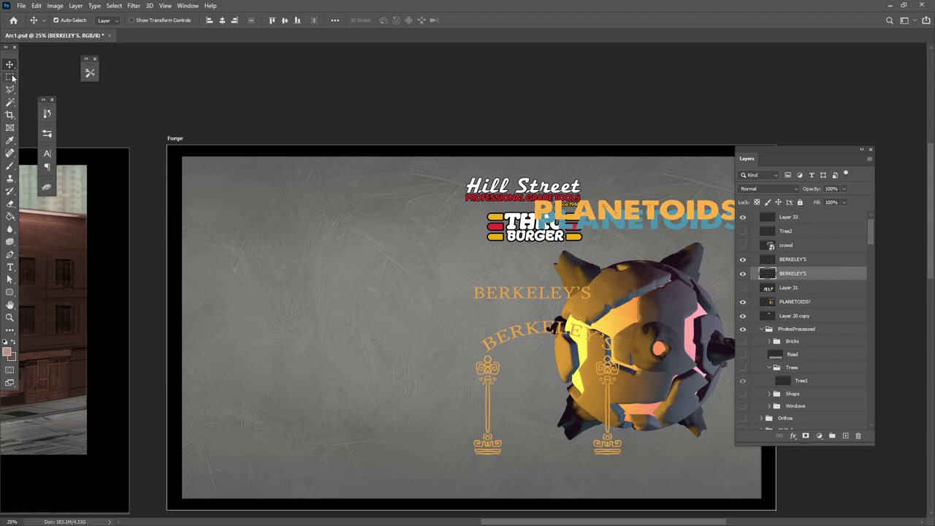
scroll(862, 291, up, 1)
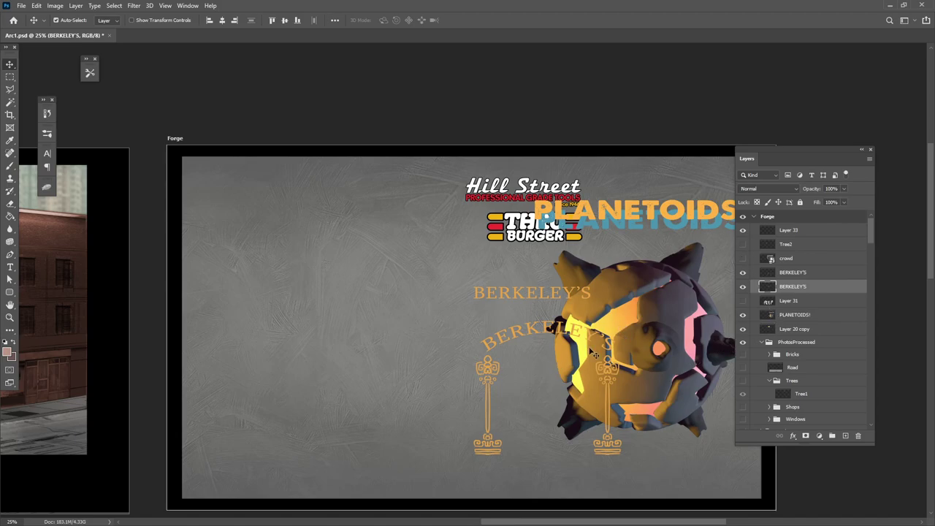
click(786, 259)
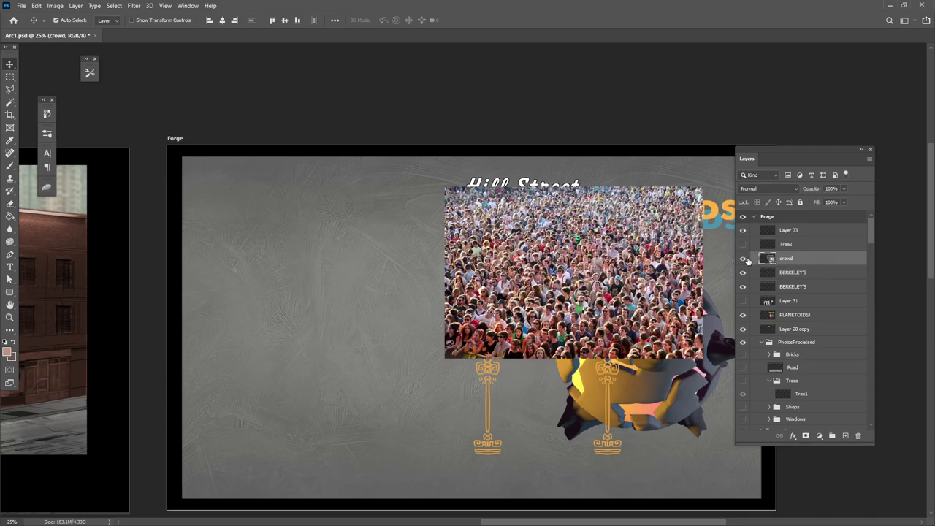
Show the crowd photo, drag it to the artboard's upper left, and add Layer 35 above
click(743, 259)
drag(580, 286, 335, 276)
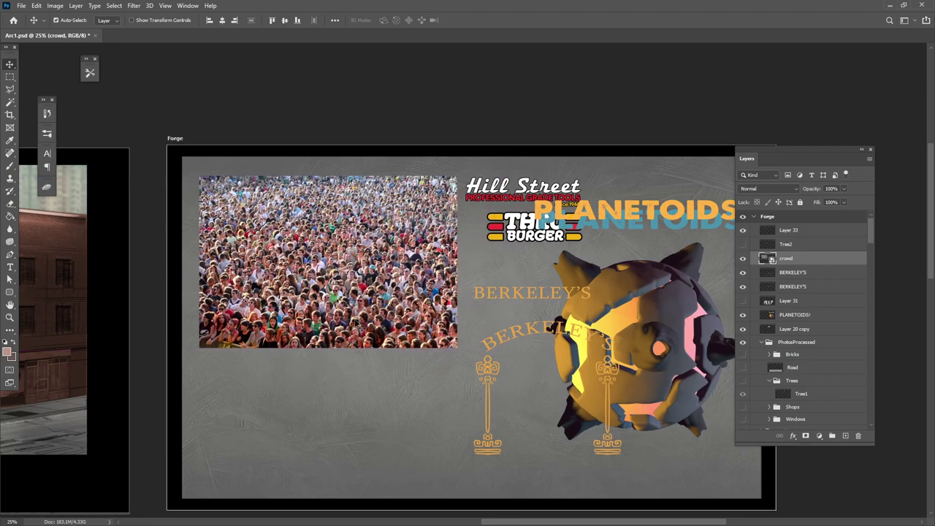
drag(142, 410, 271, 400)
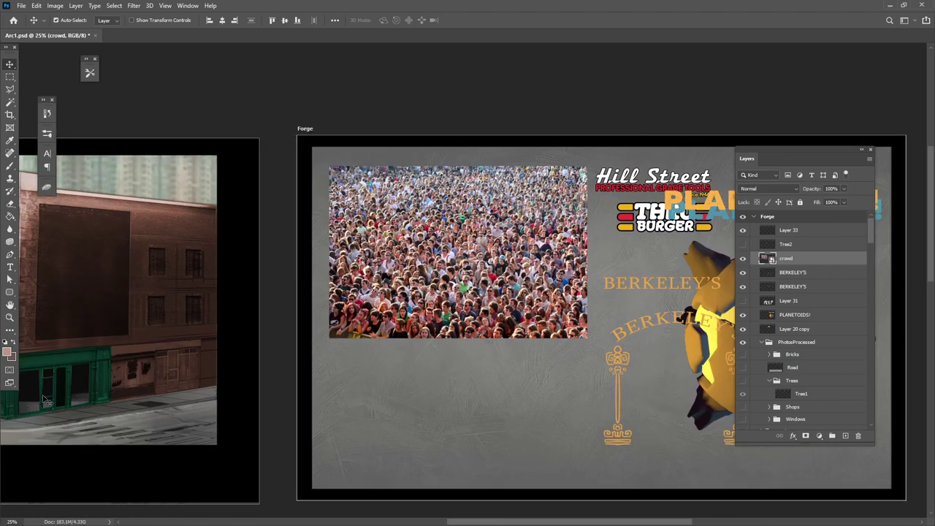
drag(559, 342, 432, 373)
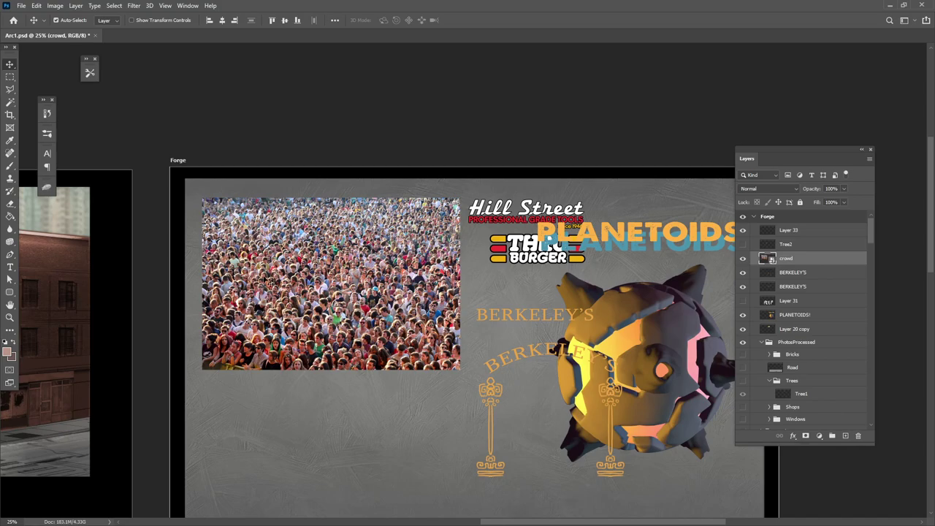
click(845, 436)
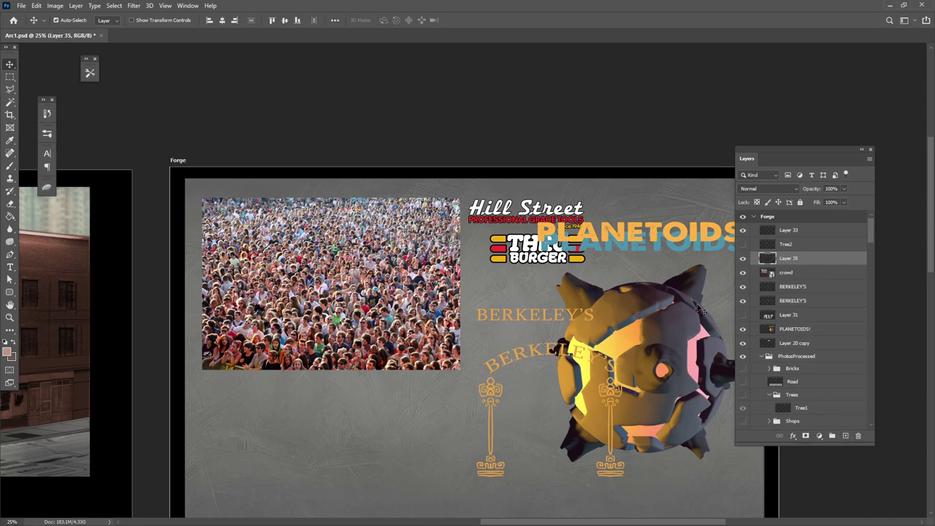
Switch to the Mixer Brush and choose a 700 px sampled brush tip
click(10, 166)
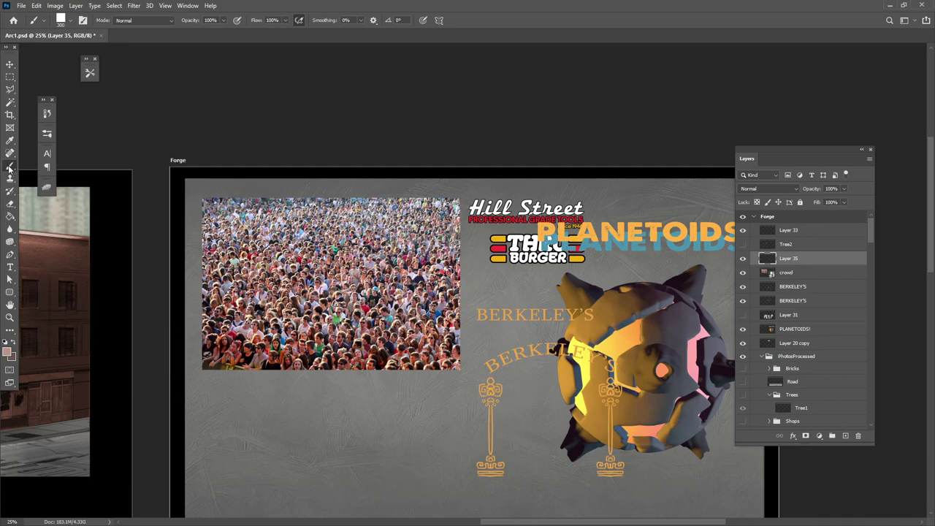
right_click(11, 167)
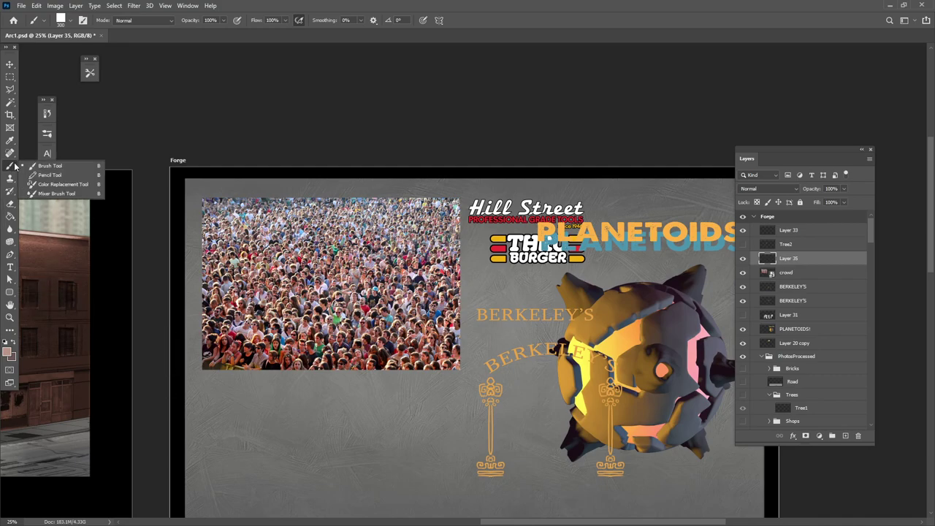
click(55, 195)
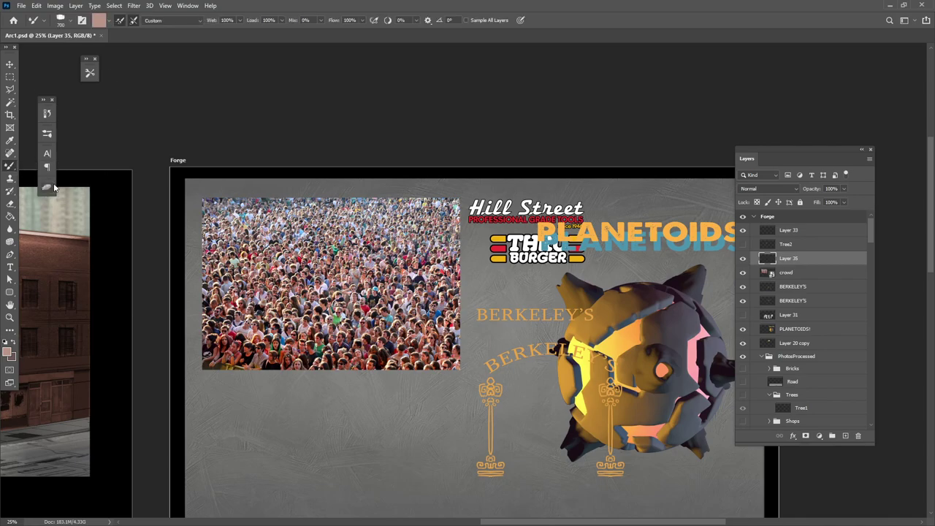
click(63, 22)
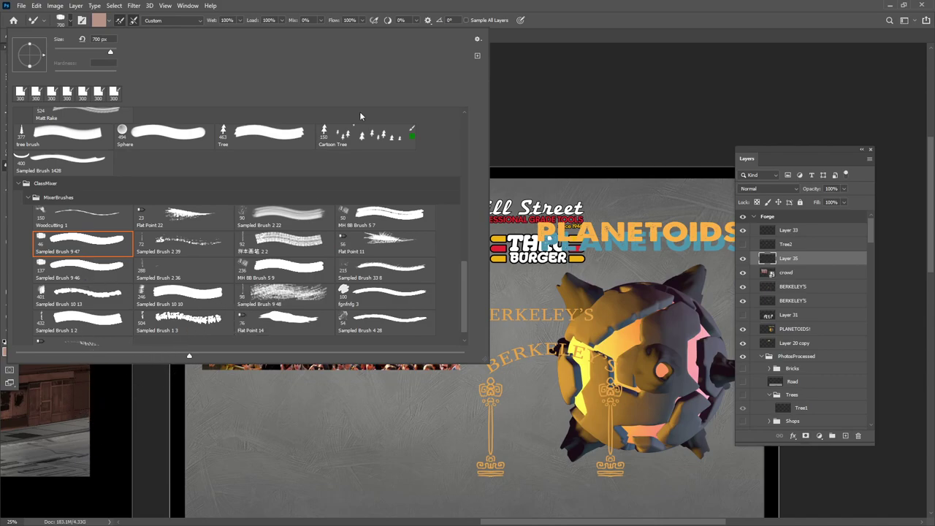
click(377, 9)
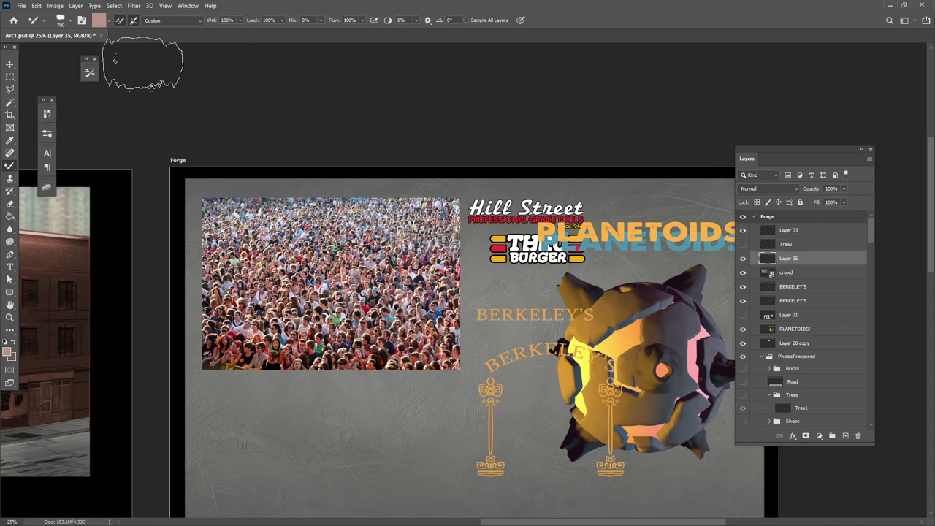
Raise the brush spacing to 58% in Brush Settings, leaving reload after each stroke on
click(187, 6)
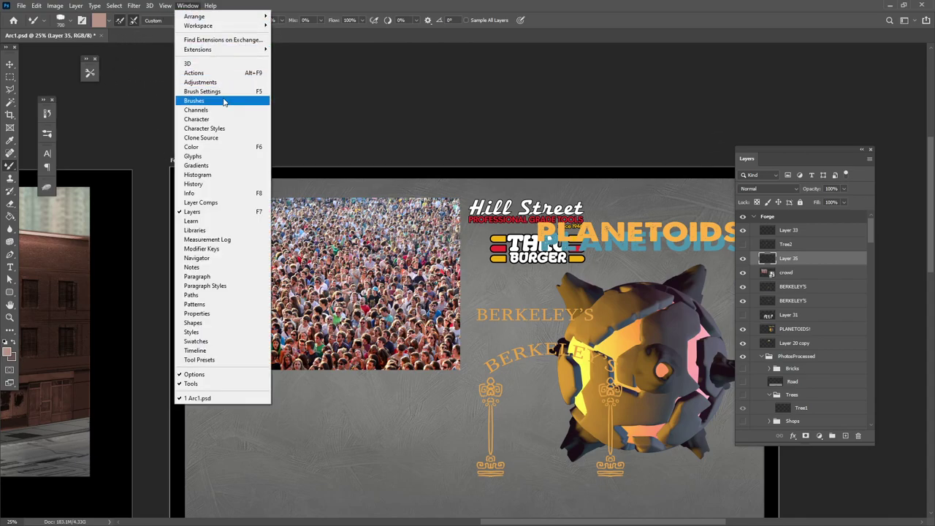
click(219, 92)
mouse_move(203, 234)
mouse_down()
mouse_move(211, 235)
mouse_move(200, 236)
mouse_up()
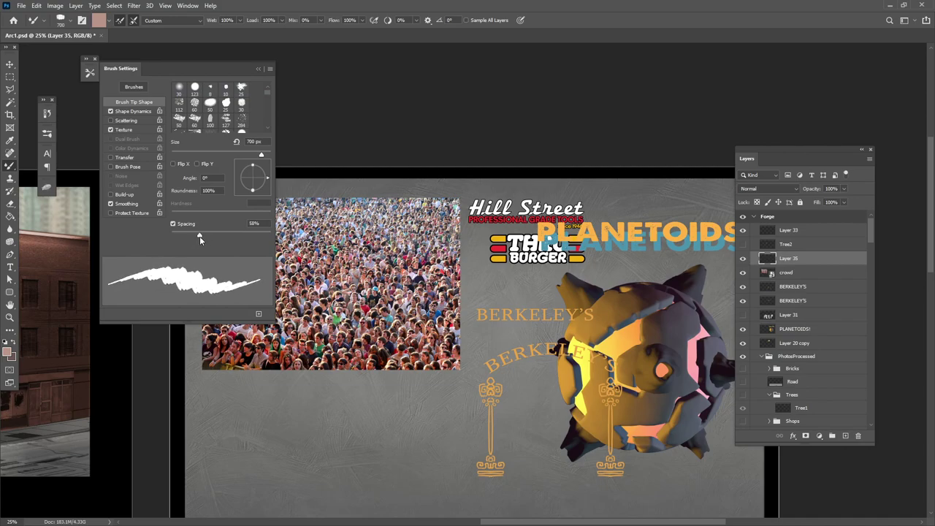
click(258, 68)
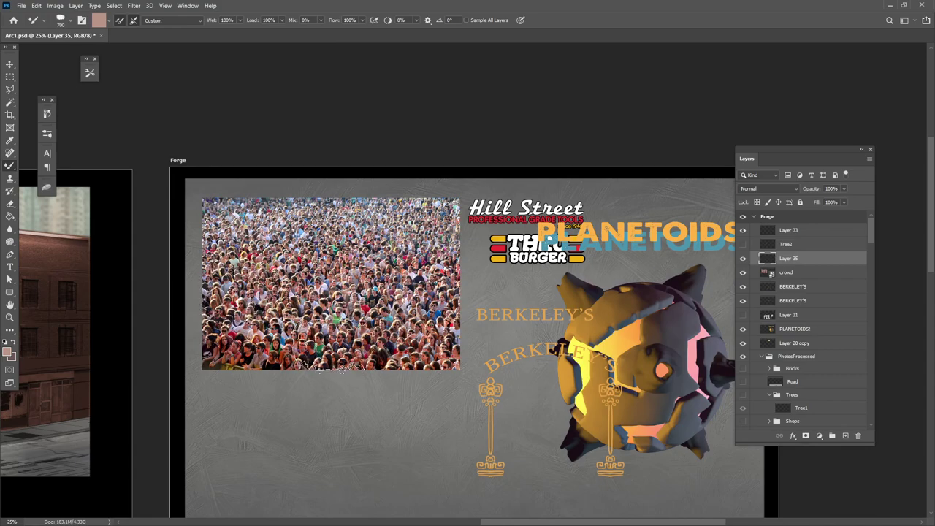
click(121, 21)
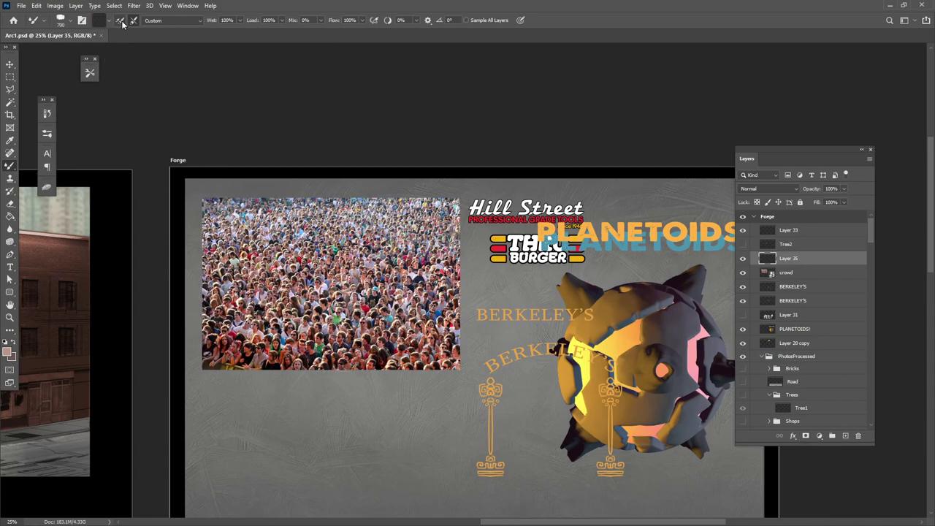
click(121, 21)
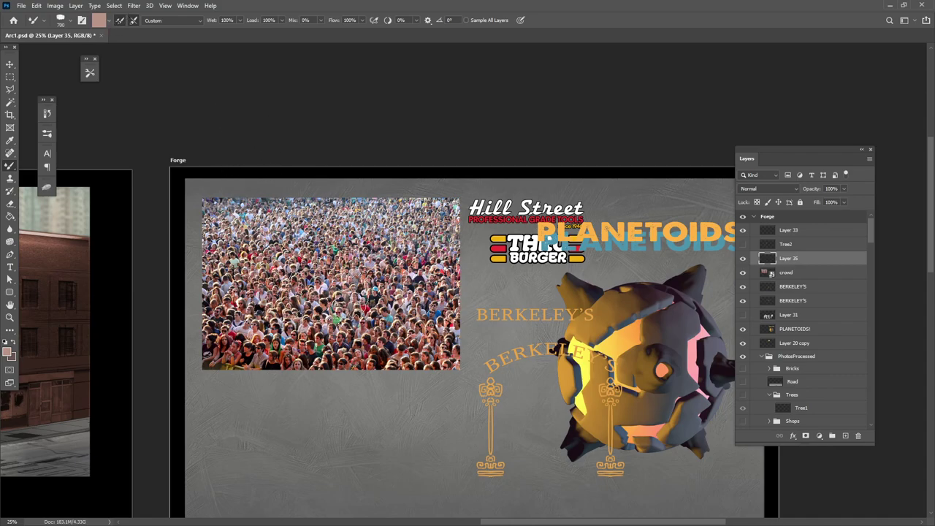
Paint a crowd-textured band across the lower artboard and add a new layer below Layer 35
drag(285, 370, 357, 366)
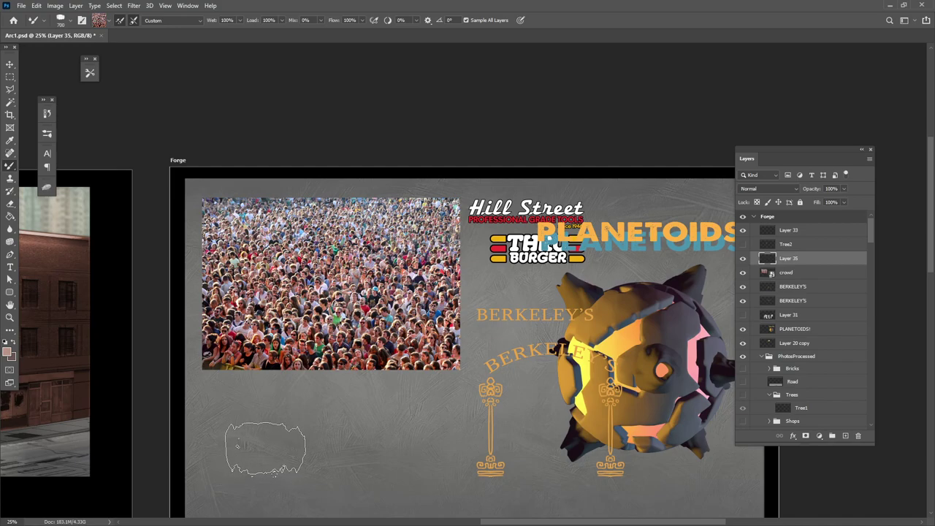
mouse_move(244, 444)
mouse_down()
mouse_move(306, 452)
mouse_move(316, 463)
mouse_move(330, 444)
mouse_move(385, 468)
mouse_move(436, 451)
mouse_move(415, 427)
mouse_move(460, 460)
mouse_move(577, 456)
mouse_up()
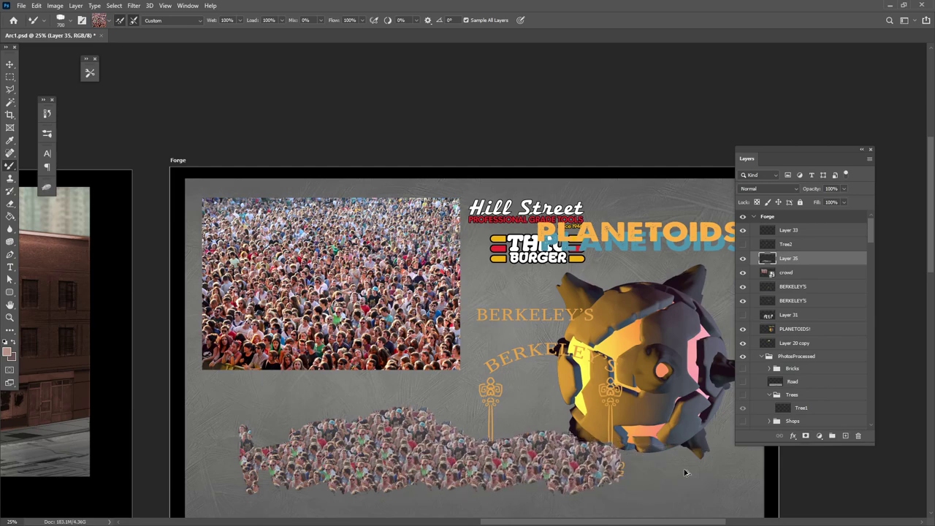
click(845, 435)
drag(809, 259, 811, 281)
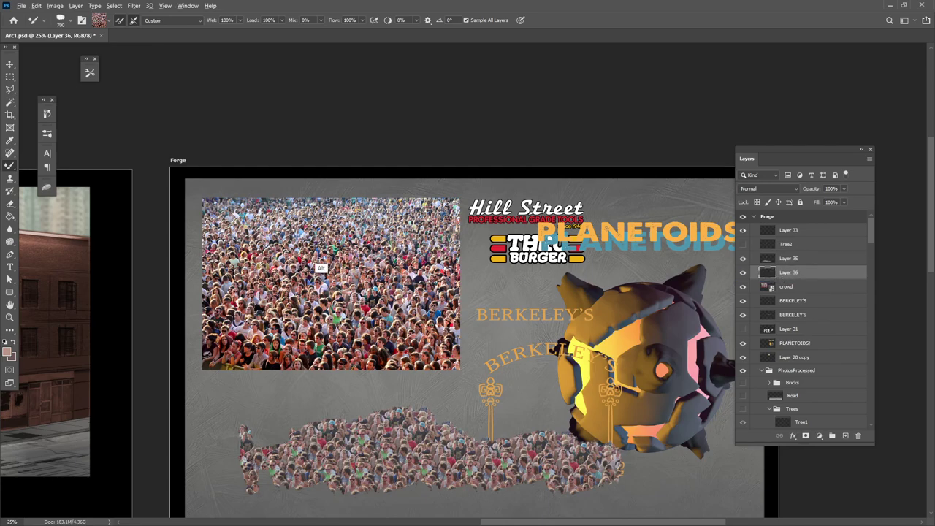
Sample the crowd photo, paint another crowd strip, then delete Layers 35 and 36
alt+click(322, 244)
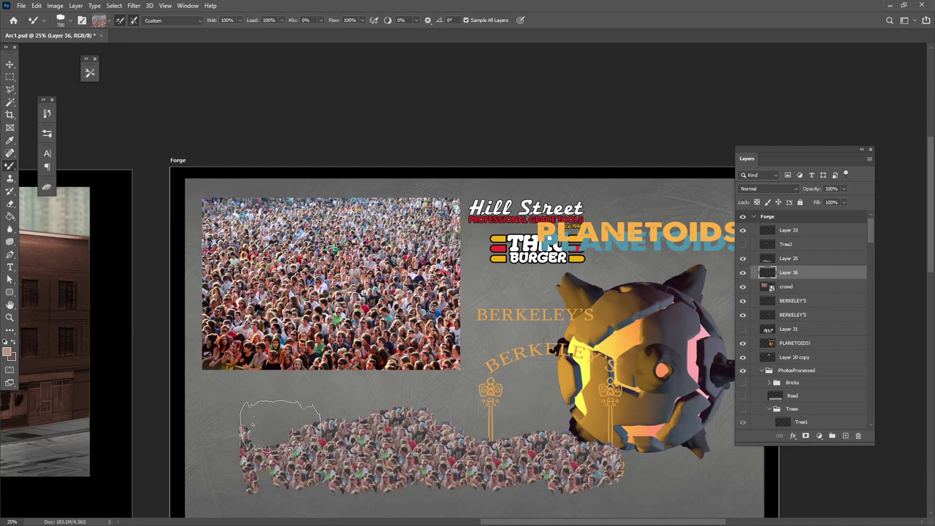
mouse_move(285, 416)
mouse_down()
mouse_move(522, 436)
mouse_move(613, 428)
mouse_up()
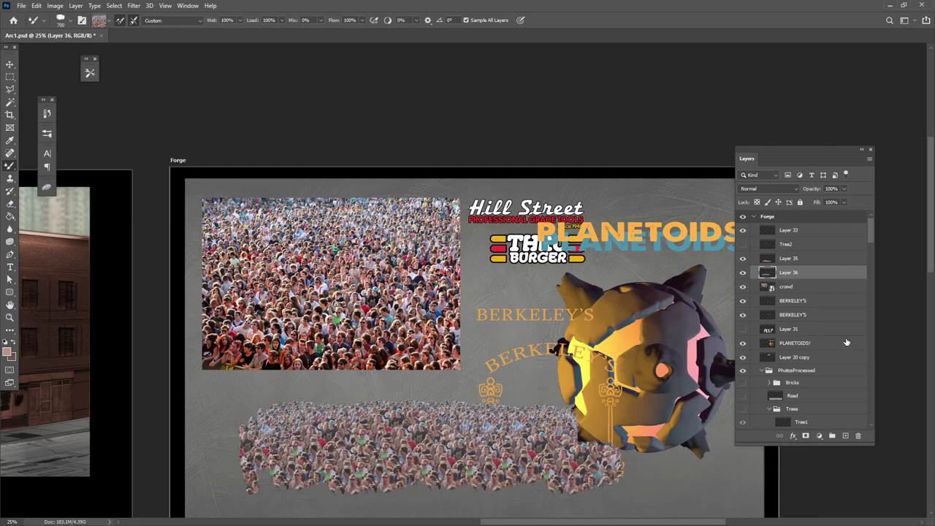
shift+click(788, 259)
drag(801, 273, 858, 435)
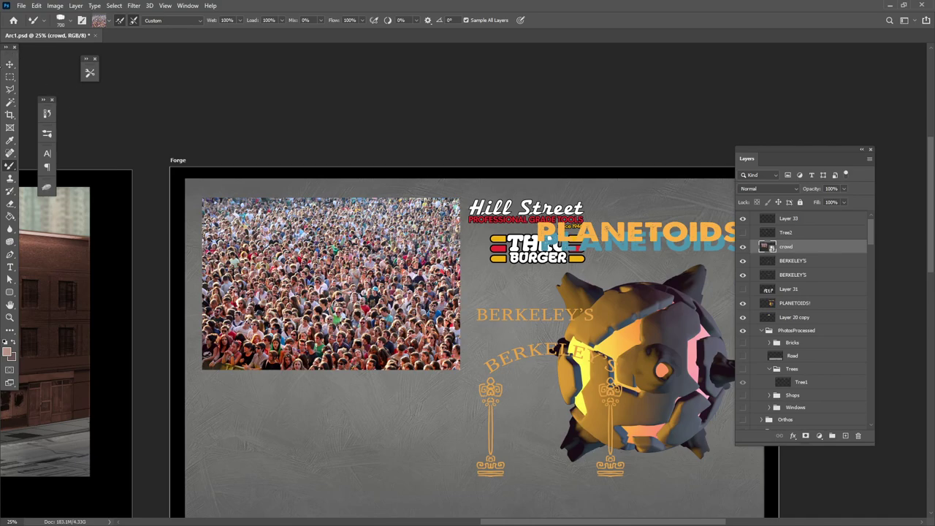
Shift the crowd photo slightly down-right and add a new empty layer for painting
key(v)
drag(338, 263, 349, 285)
click(9, 167)
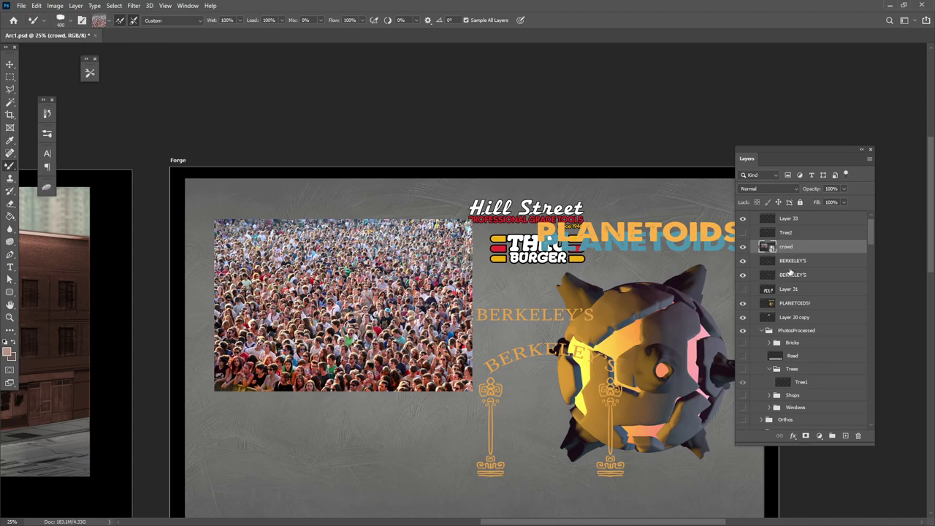
click(845, 435)
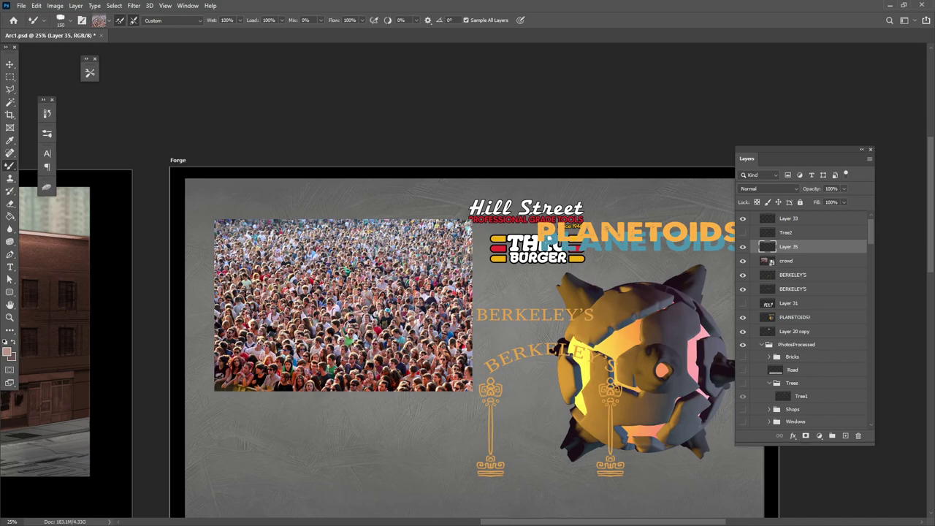
Sample the crowd and paint two trial crowd strokes, undoing each one
alt+click(381, 244)
drag(359, 442, 420, 452)
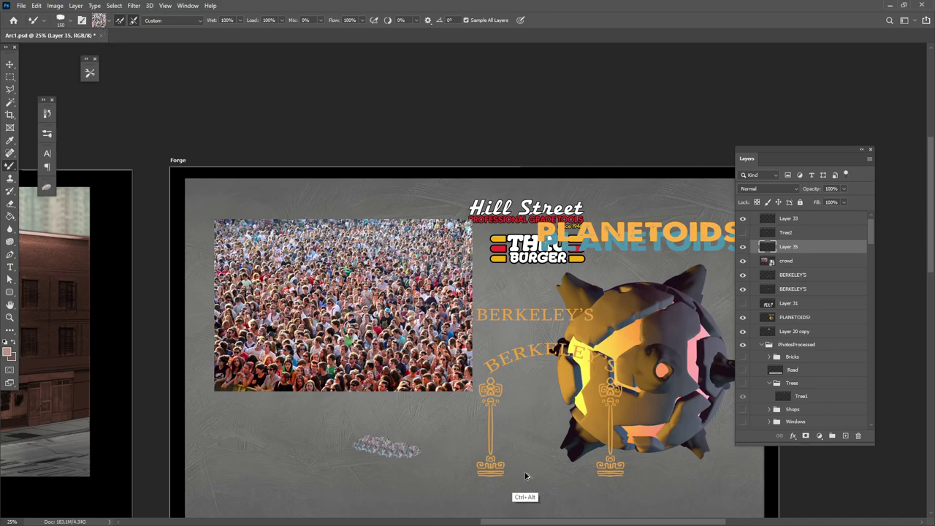
key(ctrl+z)
alt+click(387, 385)
drag(373, 436, 382, 445)
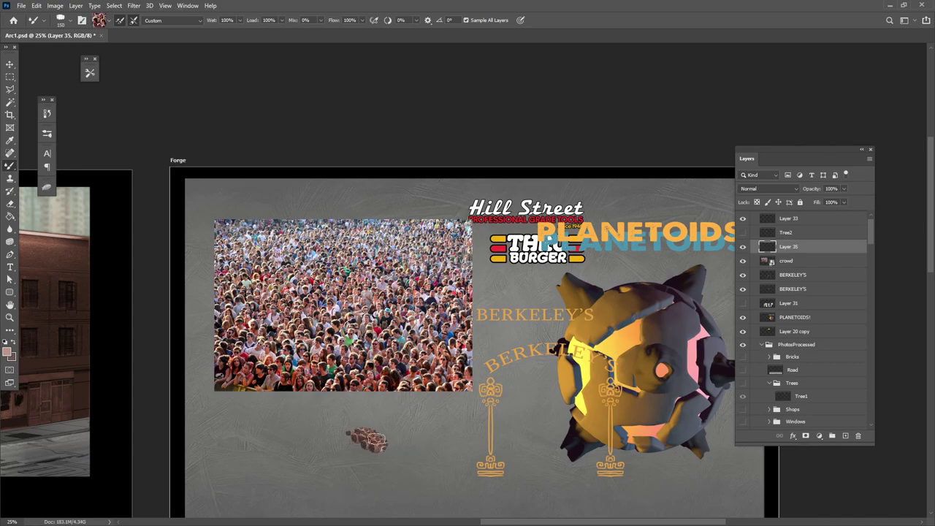
key(ctrl+z)
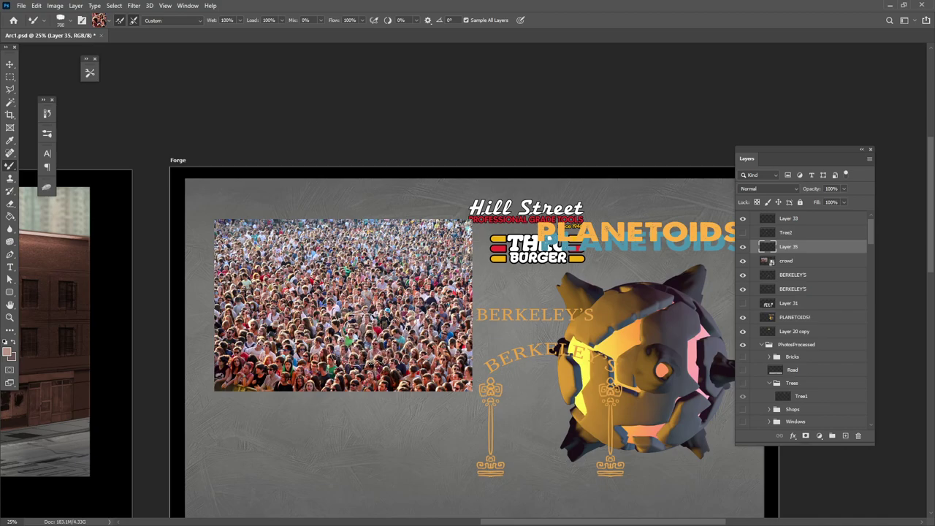
Alt-sample the crowd, paint and undo another stroke, then delete Layer 35
key(alt)
alt+click(375, 355)
drag(314, 442, 395, 451)
key(ctrl+z)
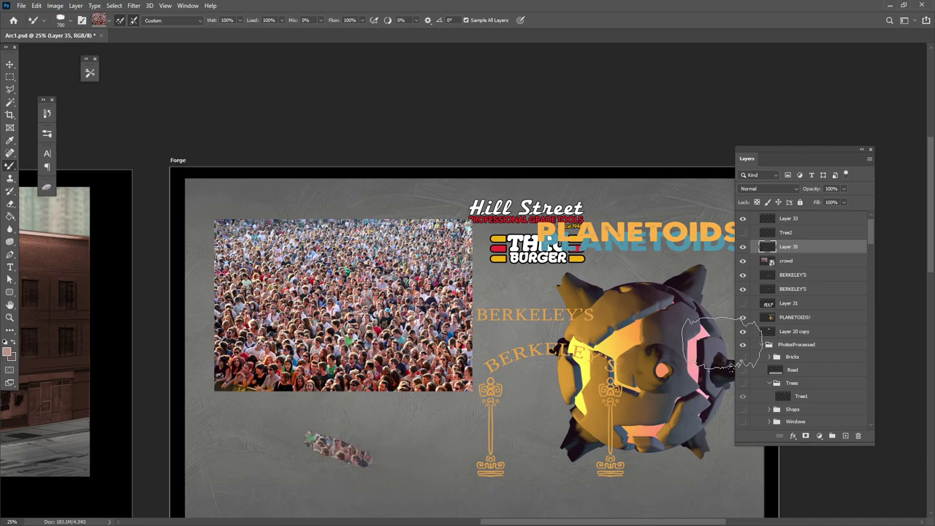
mouse_move(792, 247)
mouse_down()
mouse_move(836, 418)
mouse_move(858, 435)
mouse_up()
Show the Tree2 layer and hide the crowd photo
click(785, 222)
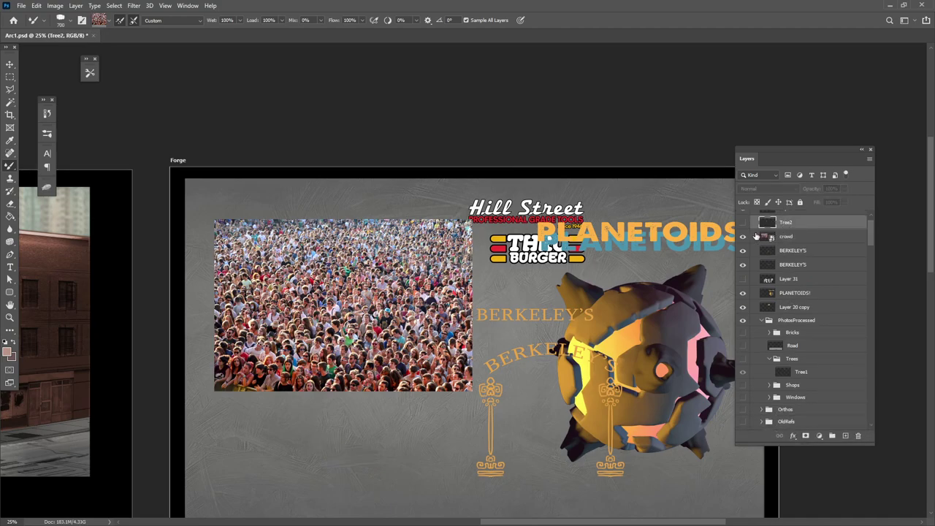
click(742, 235)
click(743, 222)
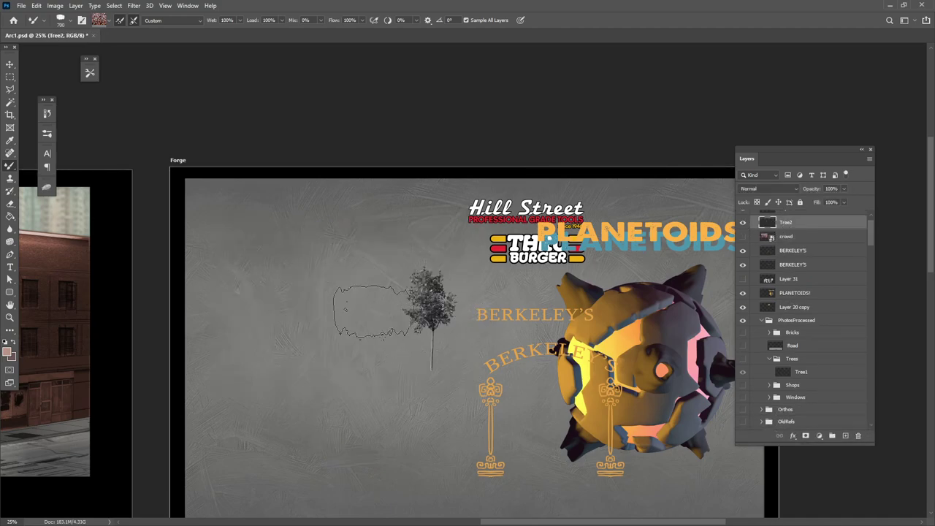
Move the tree to the artboard's left, then set the Mixer Brush to stop sampling all layers
click(9, 64)
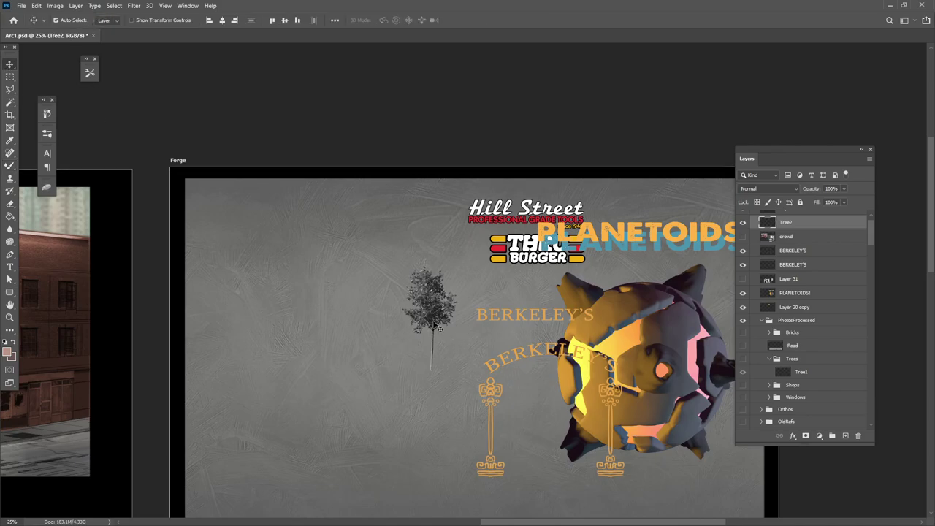
drag(433, 325, 272, 318)
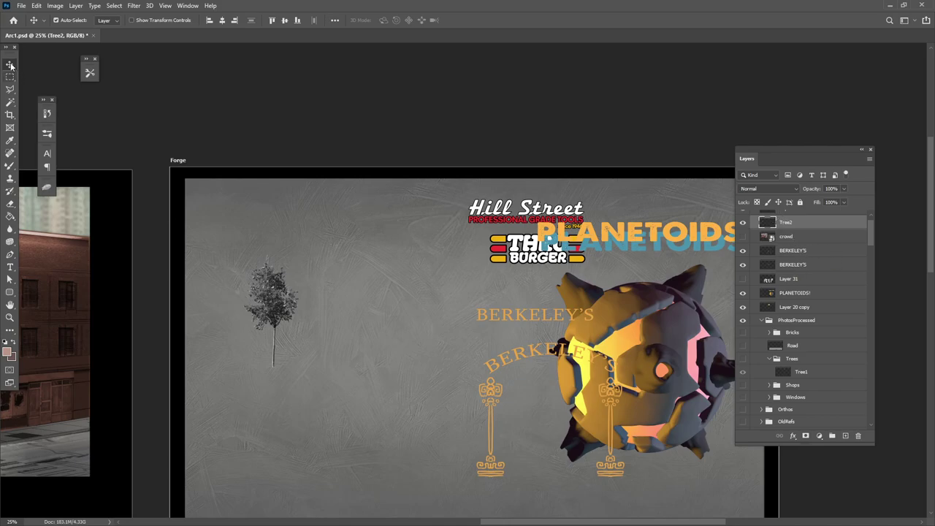
click(274, 298)
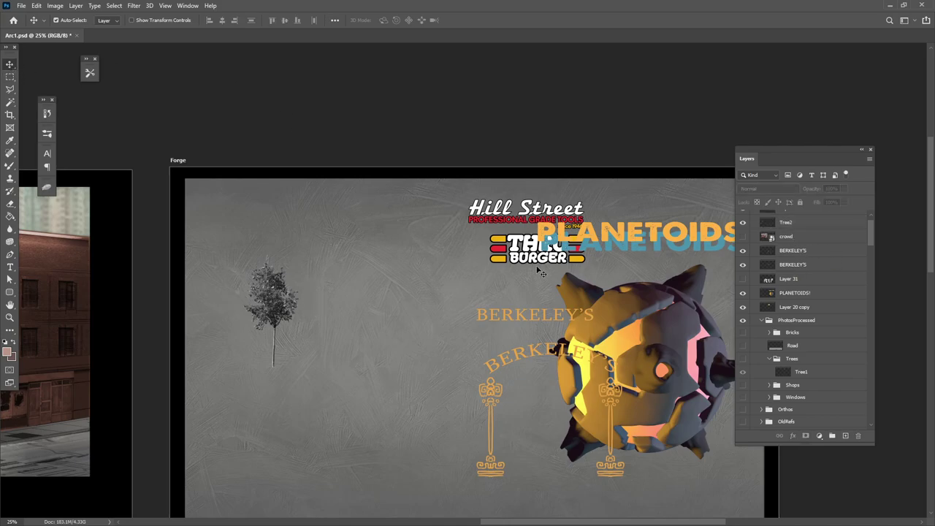
click(785, 223)
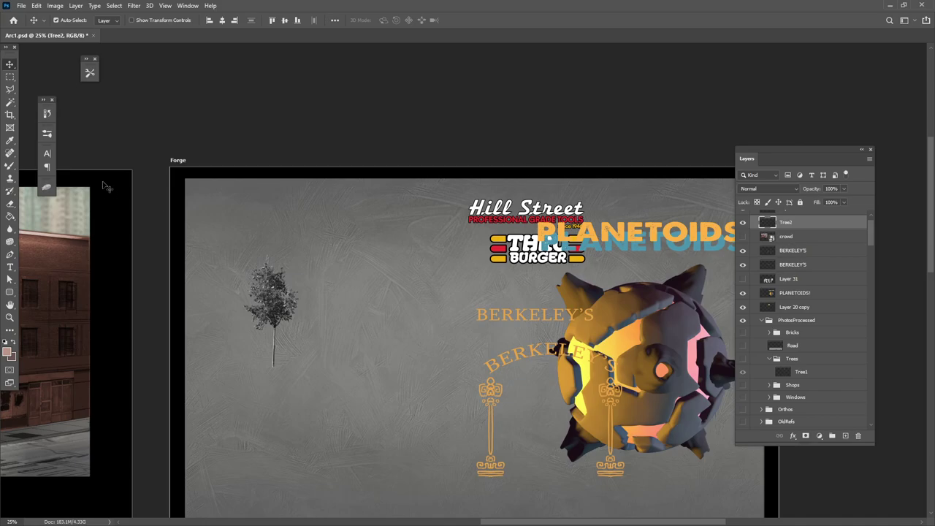
click(9, 166)
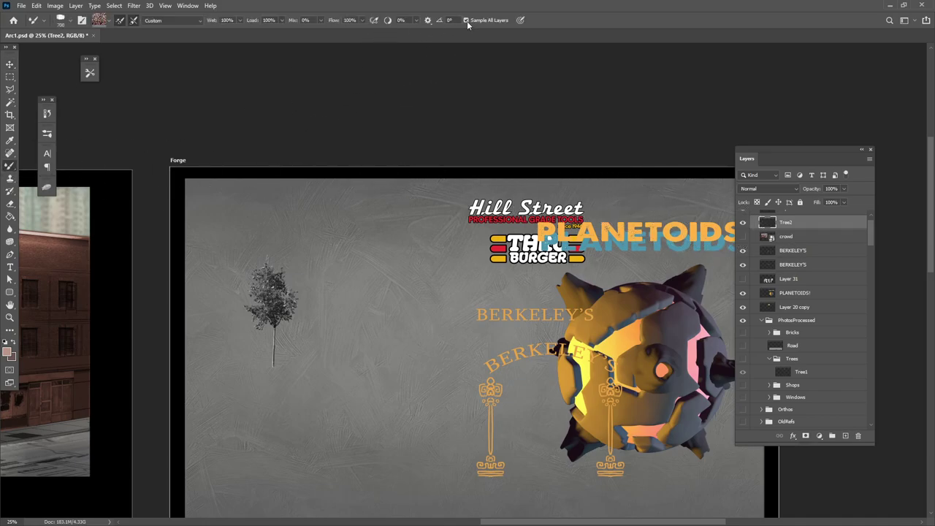
click(466, 21)
Paint a large tree-textured mass with the Mixer Brush on a new Layer 35, then add more strokes on Tree2
click(845, 435)
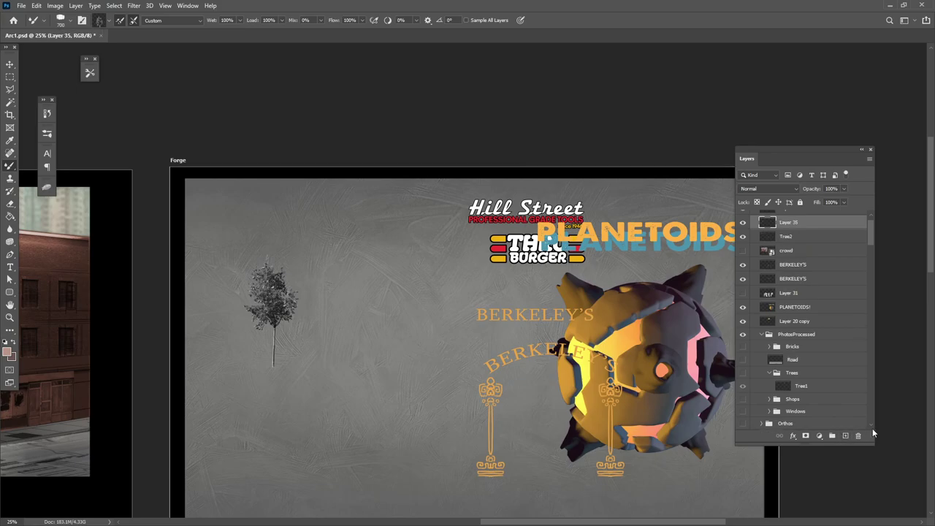
mouse_move(371, 315)
mouse_down()
mouse_move(369, 325)
mouse_move(428, 295)
mouse_move(411, 379)
mouse_move(334, 386)
mouse_move(354, 234)
mouse_move(400, 261)
mouse_move(365, 292)
mouse_move(380, 336)
mouse_move(445, 292)
mouse_move(354, 391)
mouse_move(438, 438)
mouse_up()
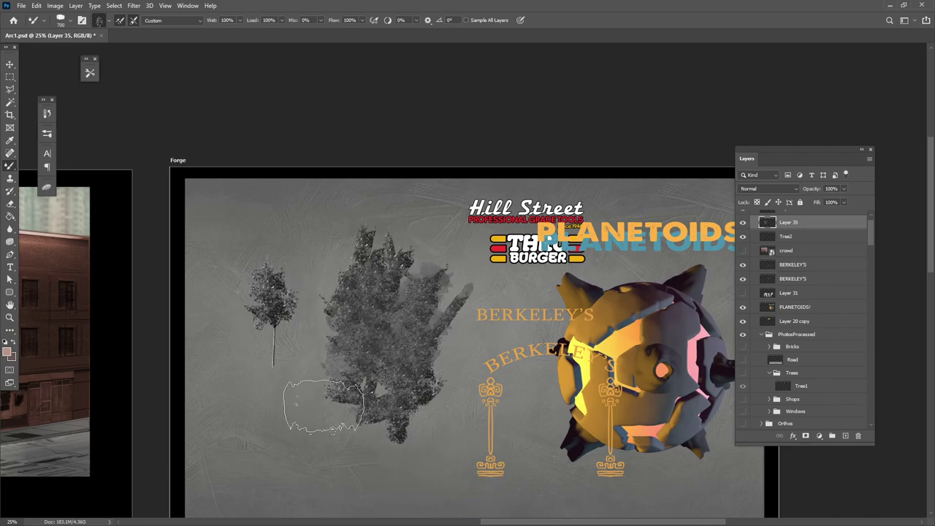
key(alt+bracketleft)
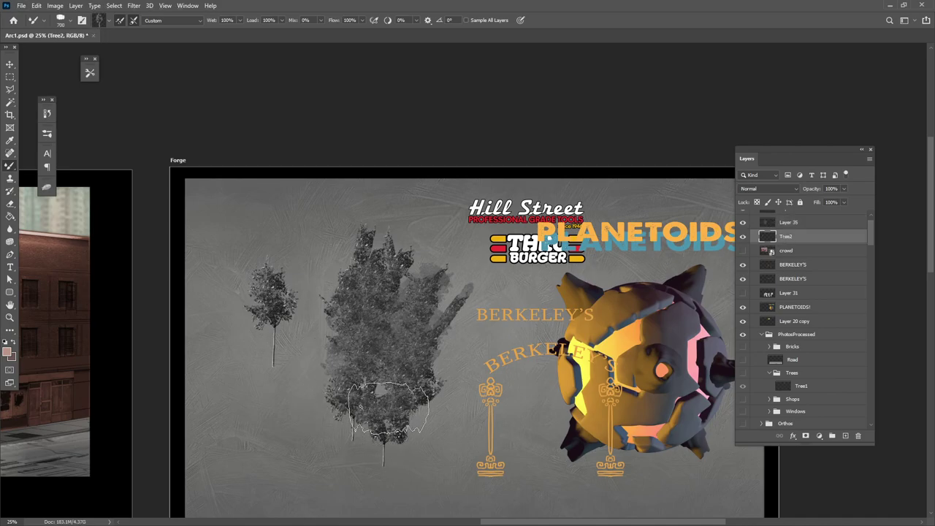
mouse_move(388, 406)
mouse_down()
mouse_move(379, 373)
mouse_move(411, 430)
mouse_move(413, 392)
mouse_move(396, 451)
mouse_move(371, 434)
mouse_move(339, 384)
mouse_move(332, 312)
mouse_move(351, 341)
mouse_move(443, 346)
mouse_up()
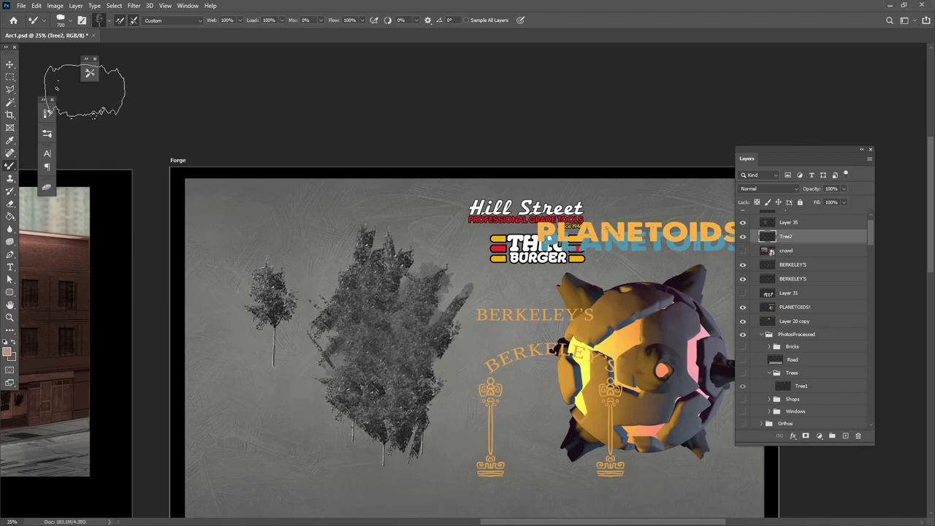
mouse_move(436, 267)
mouse_down()
mouse_move(449, 317)
mouse_move(438, 343)
mouse_up()
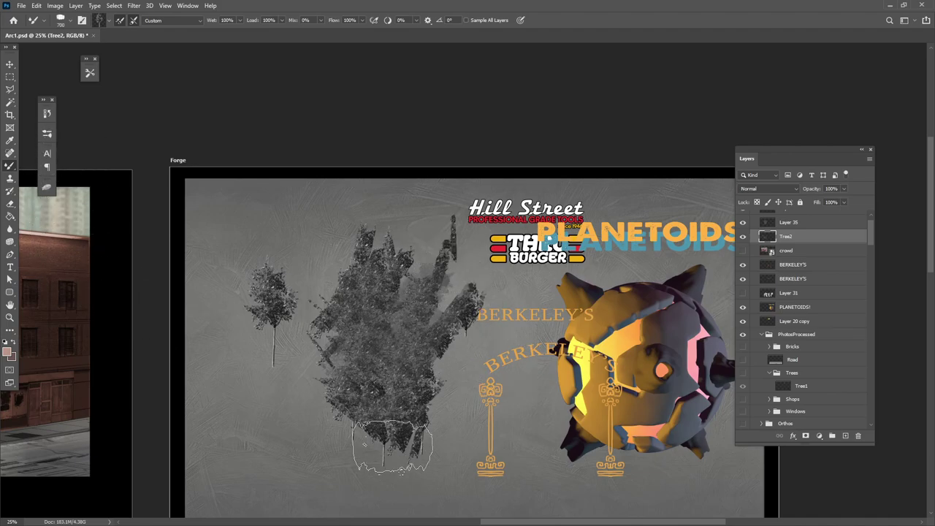
click(392, 446)
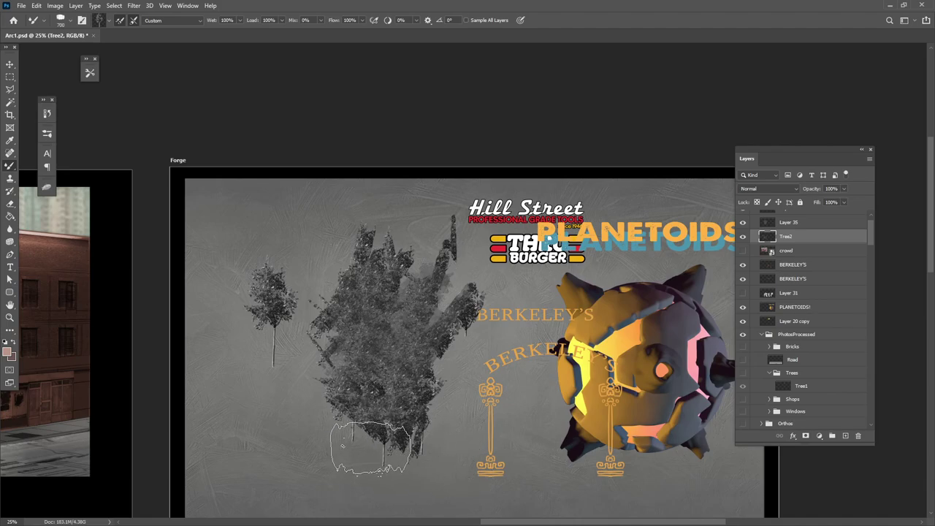
mouse_move(371, 449)
mouse_down()
mouse_move(373, 418)
mouse_move(392, 443)
mouse_move(419, 425)
mouse_move(426, 398)
mouse_move(484, 384)
mouse_up()
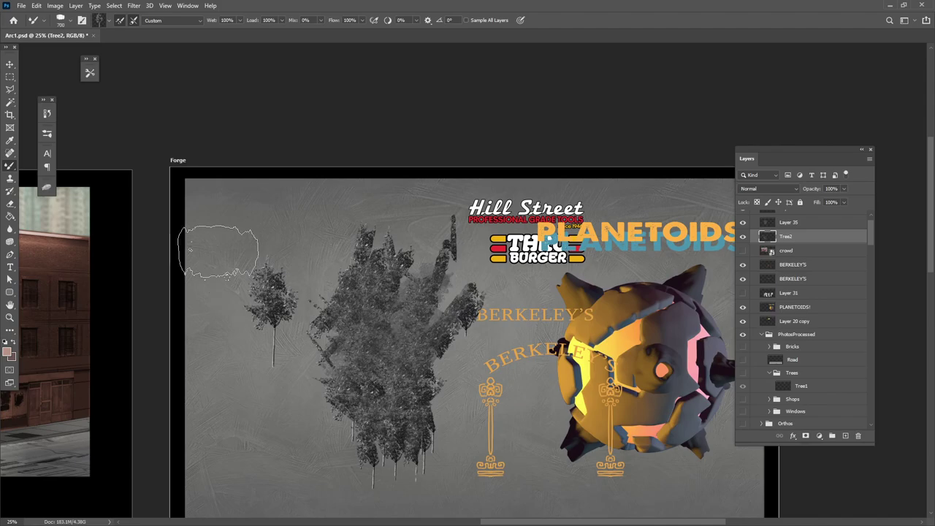
click(9, 68)
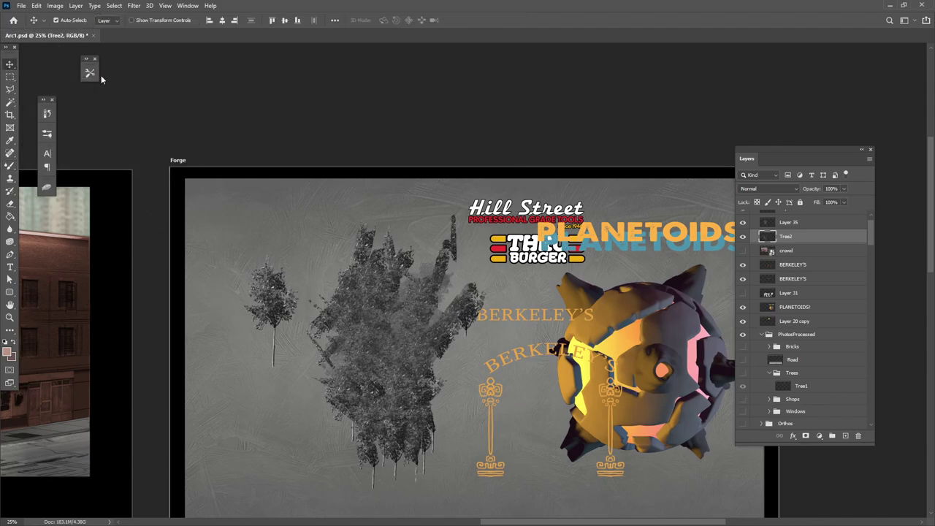
Delete the Tree2, Layer 35 and crowd layers
drag(807, 241, 858, 435)
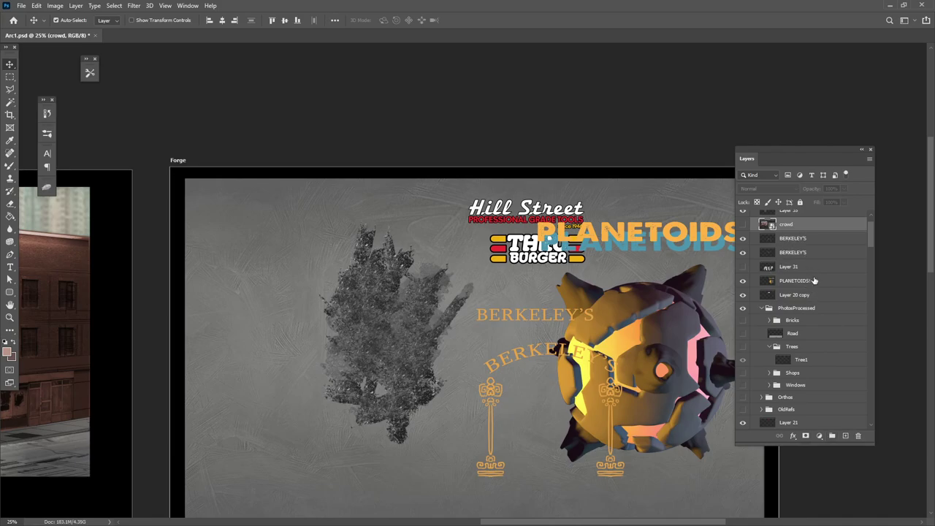
scroll(814, 280, up, 2)
shift+click(783, 246)
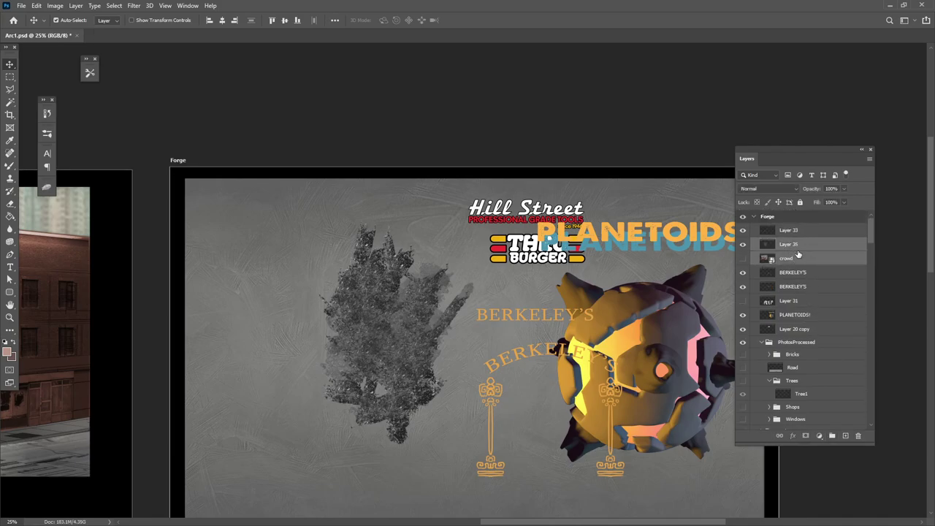
drag(798, 253, 857, 435)
Pan the canvas view to the right
scroll(431, 400, left, 3)
scroll(431, 400, down, 1)
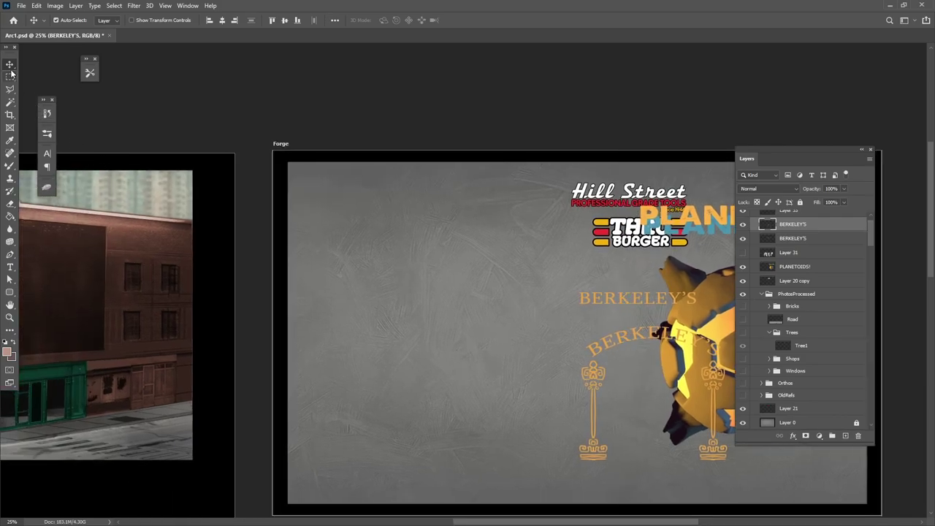
drag(400, 253, 509, 255)
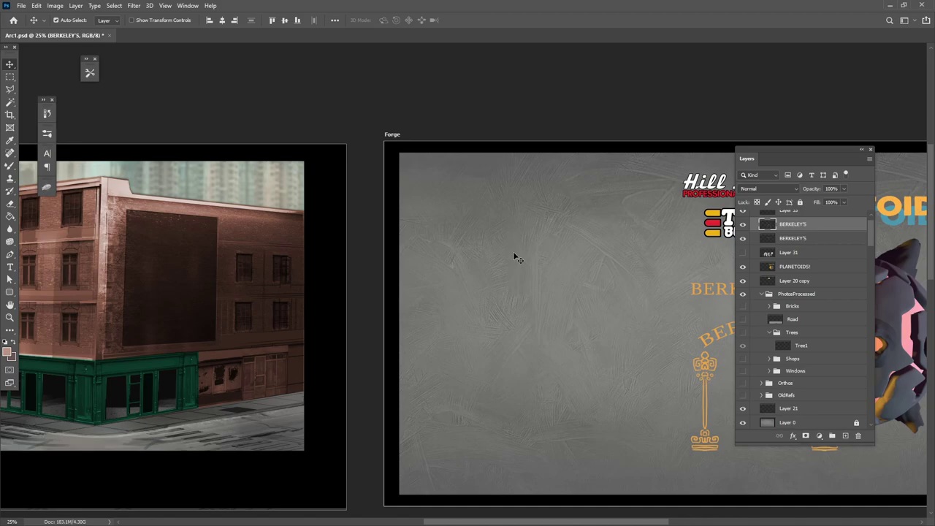